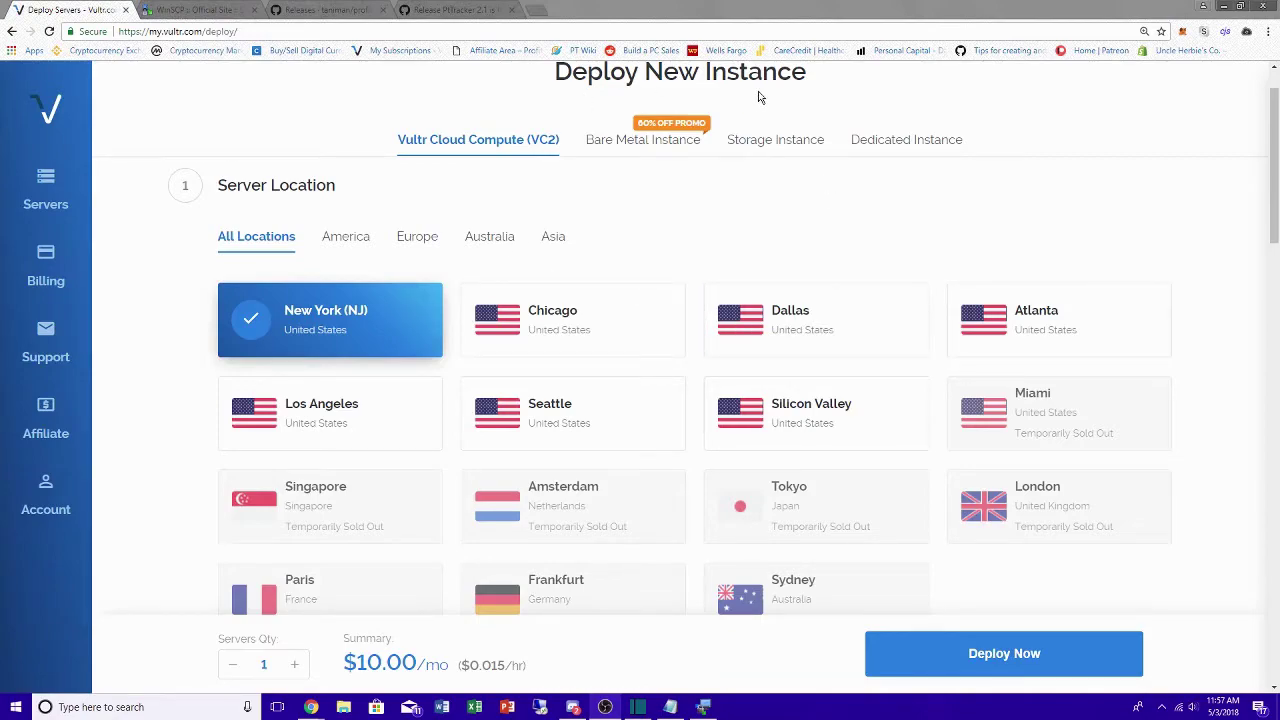
- View the payment methods on the Vultr billing page, and return to the servers list
{"action": "left_click", "coordinate": [58, 284]}
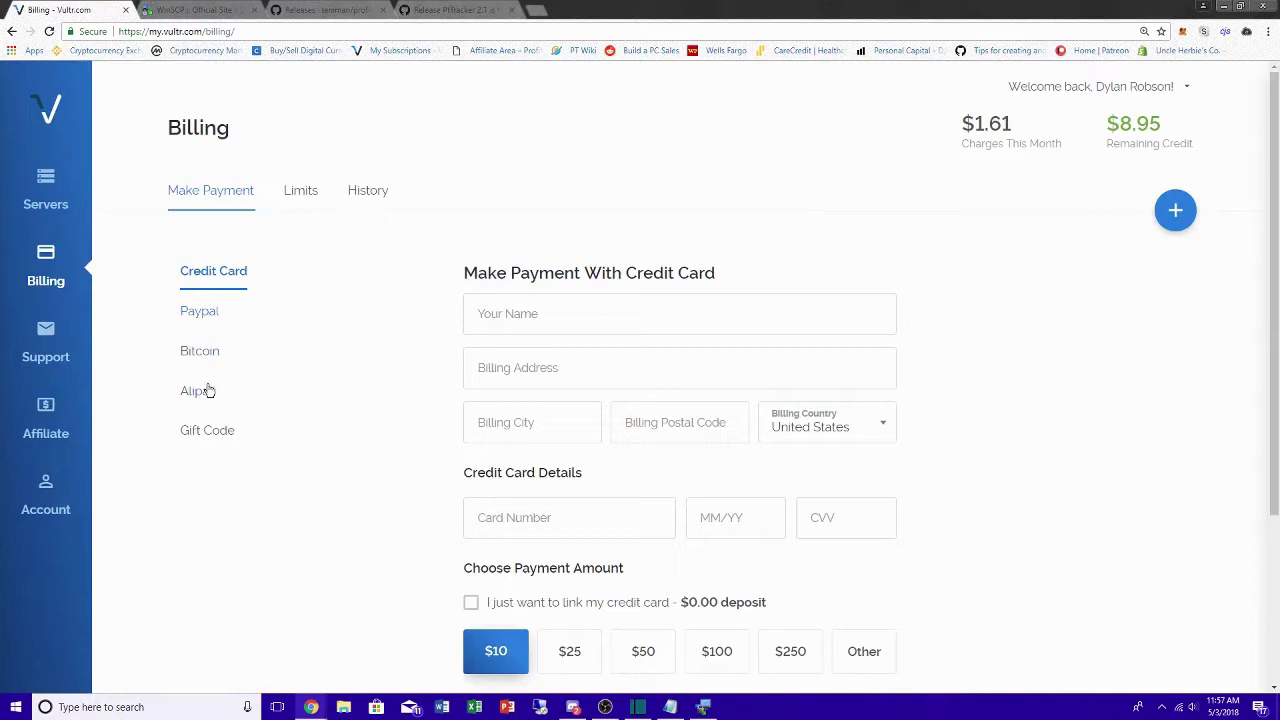
{"action": "left_click", "coordinate": [42, 210]}
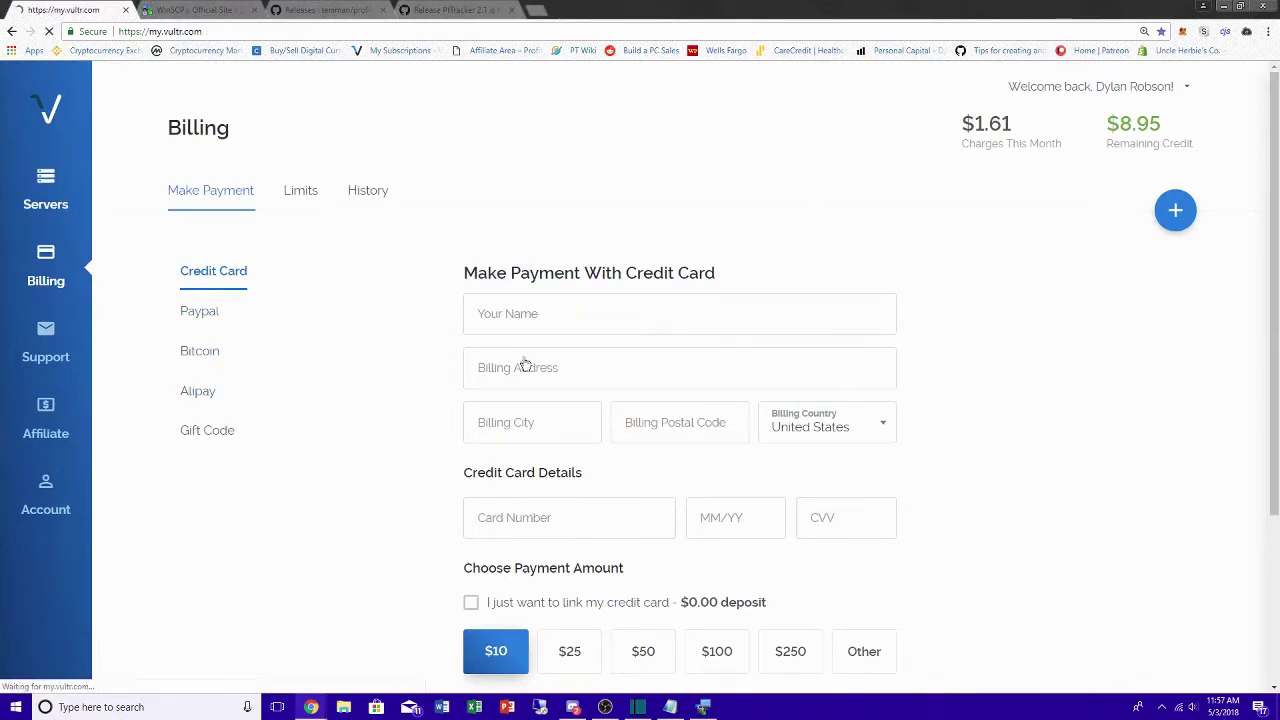
- Start deploying a new cloud compute instance with Tokyo, Japan as the server location
{"action": "left_click", "coordinate": [1176, 209]}
{"action": "scroll", "coordinate": [691, 449], "scroll_direction": "down", "scroll_amount": 1}
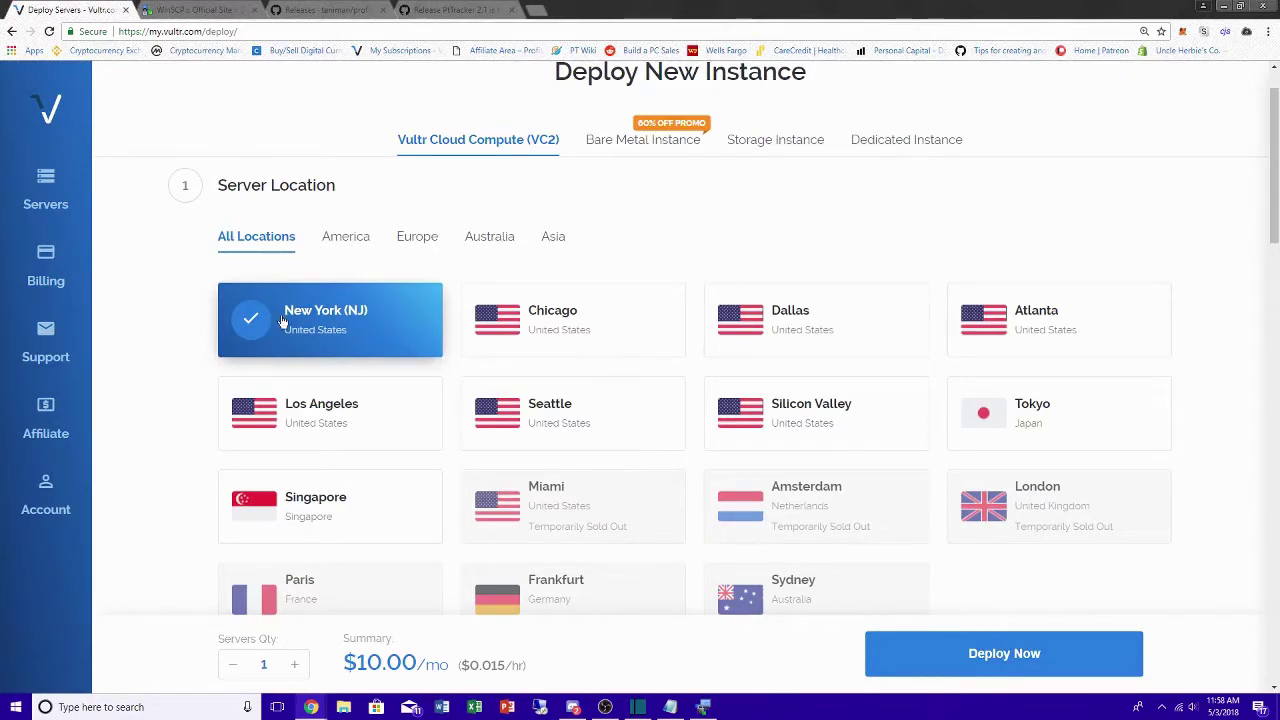
{"action": "scroll", "coordinate": [743, 339], "scroll_direction": "down", "scroll_amount": 2}
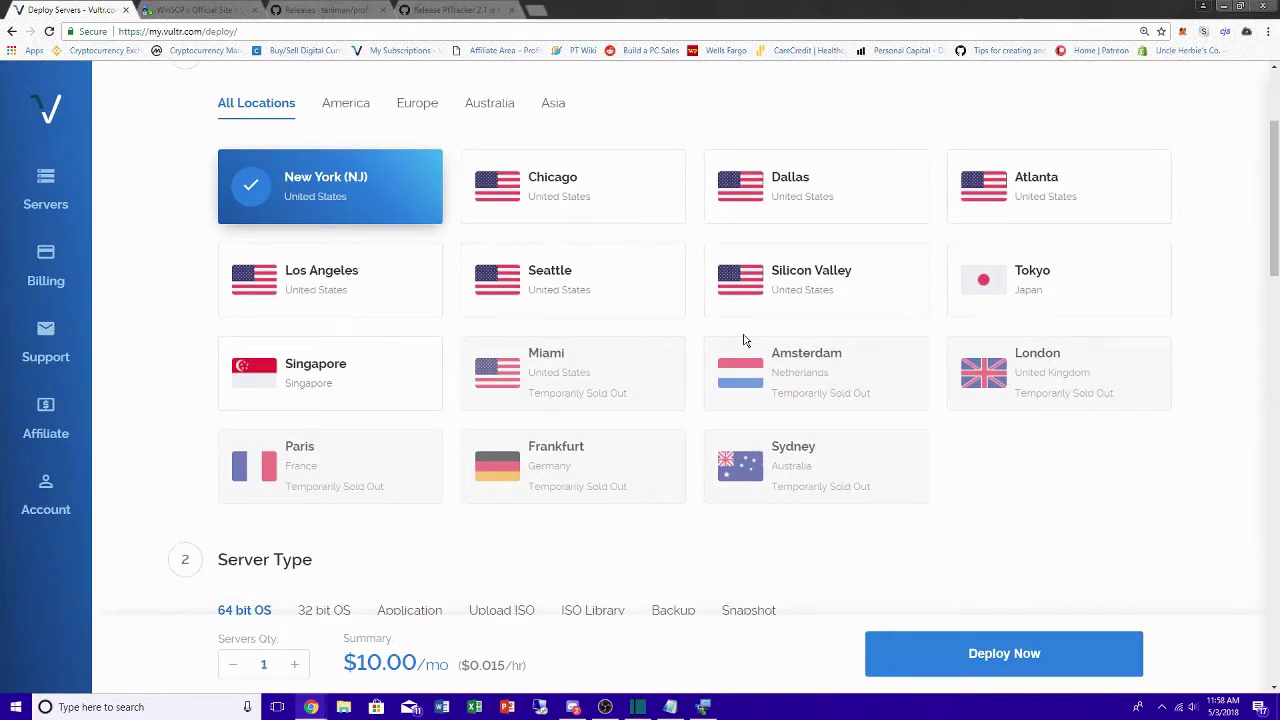
{"action": "left_click", "coordinate": [1136, 287]}
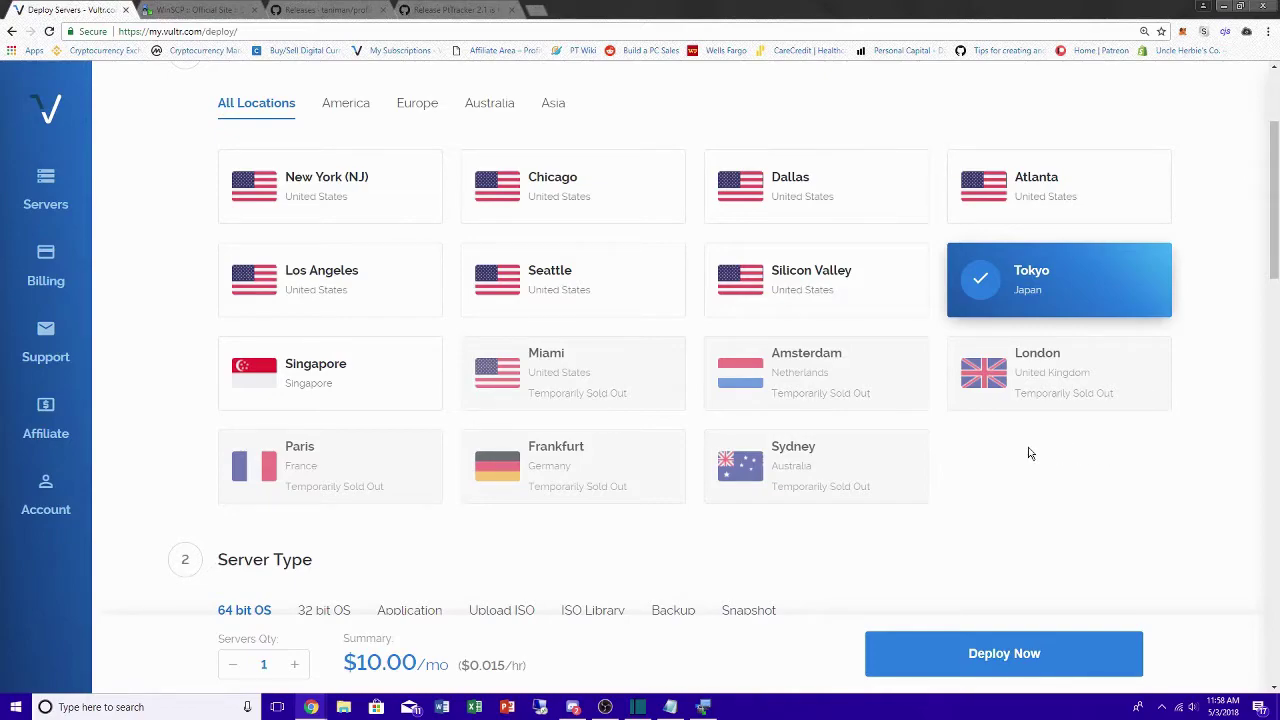
- Choose Ubuntu 17.10 x64 as the new instance's server type
{"action": "scroll", "coordinate": [1030, 453], "scroll_direction": "down", "scroll_amount": 1}
{"action": "scroll", "coordinate": [875, 472], "scroll_direction": "down", "scroll_amount": 2}
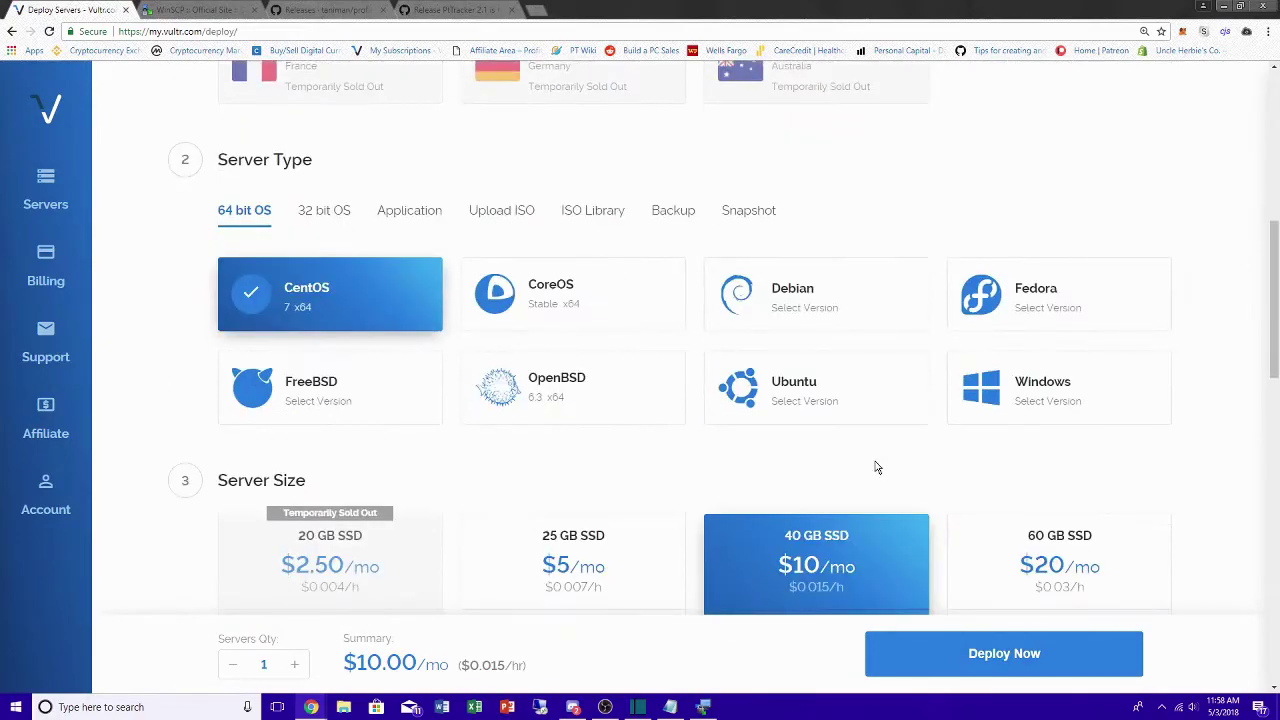
{"action": "mouse_move", "coordinate": [866, 389]}
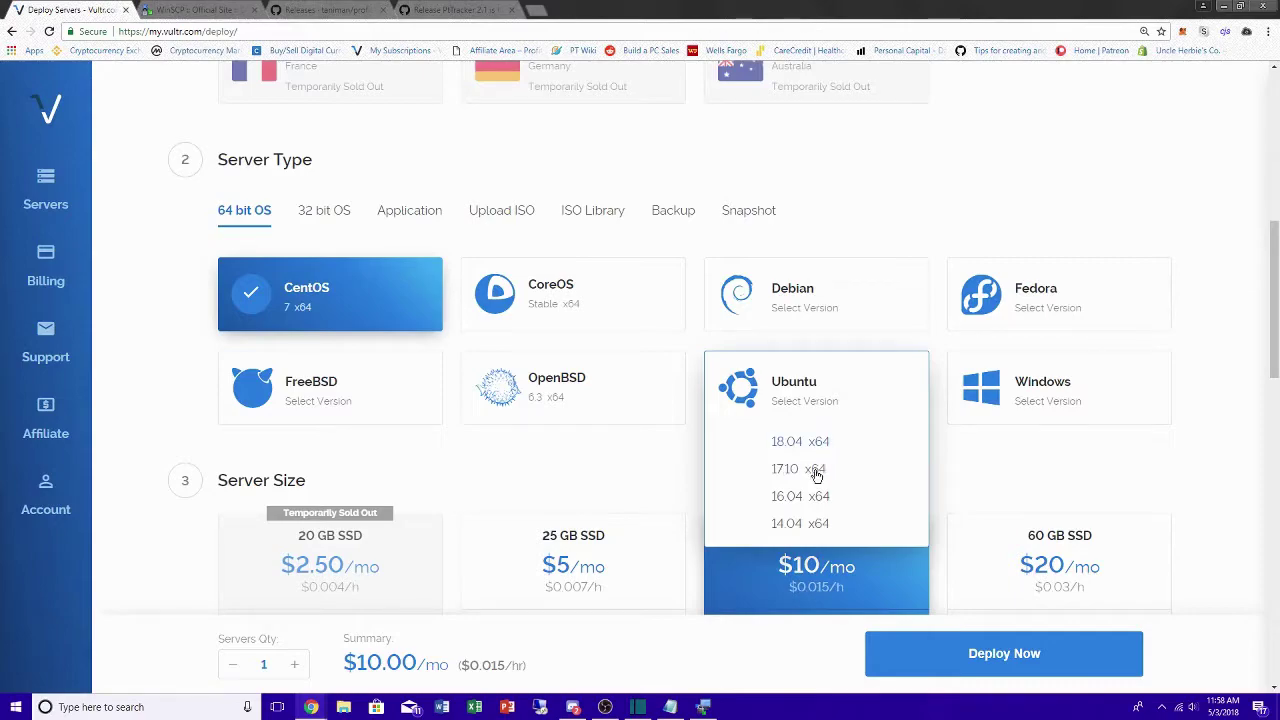
{"action": "left_click", "coordinate": [815, 475]}
{"action": "mouse_move", "coordinate": [818, 444]}
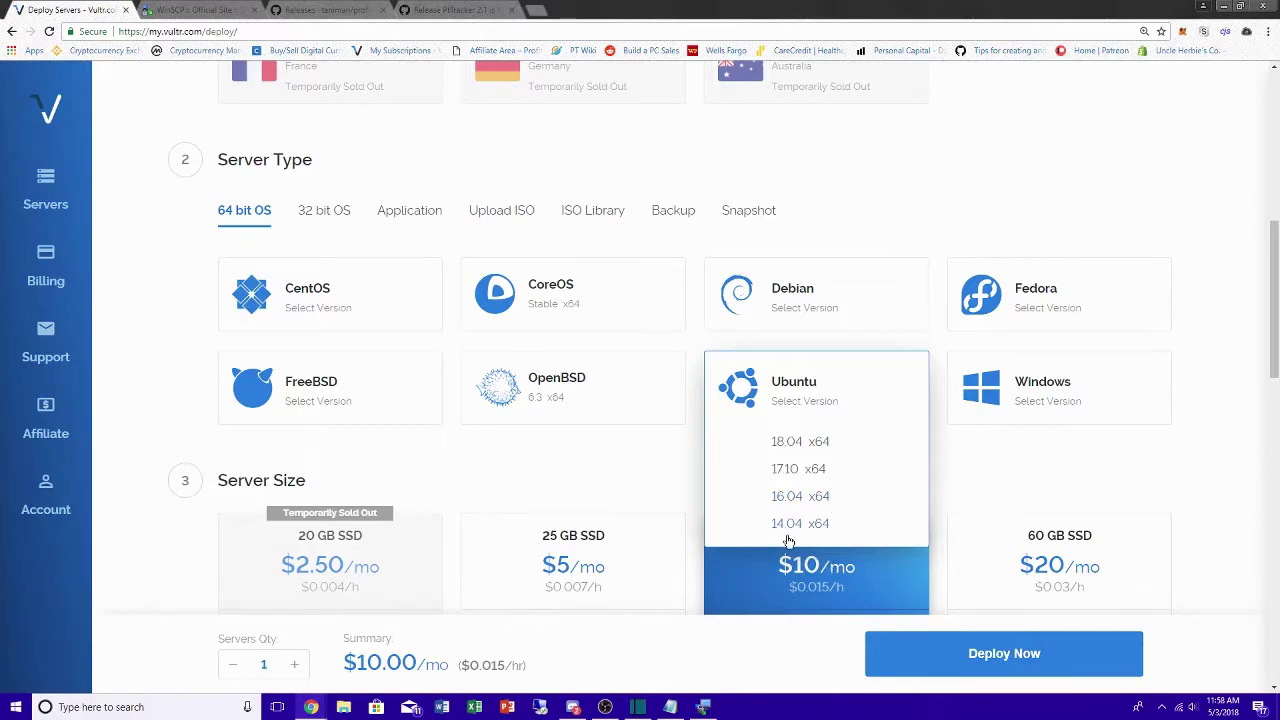
{"action": "left_click", "coordinate": [791, 470]}
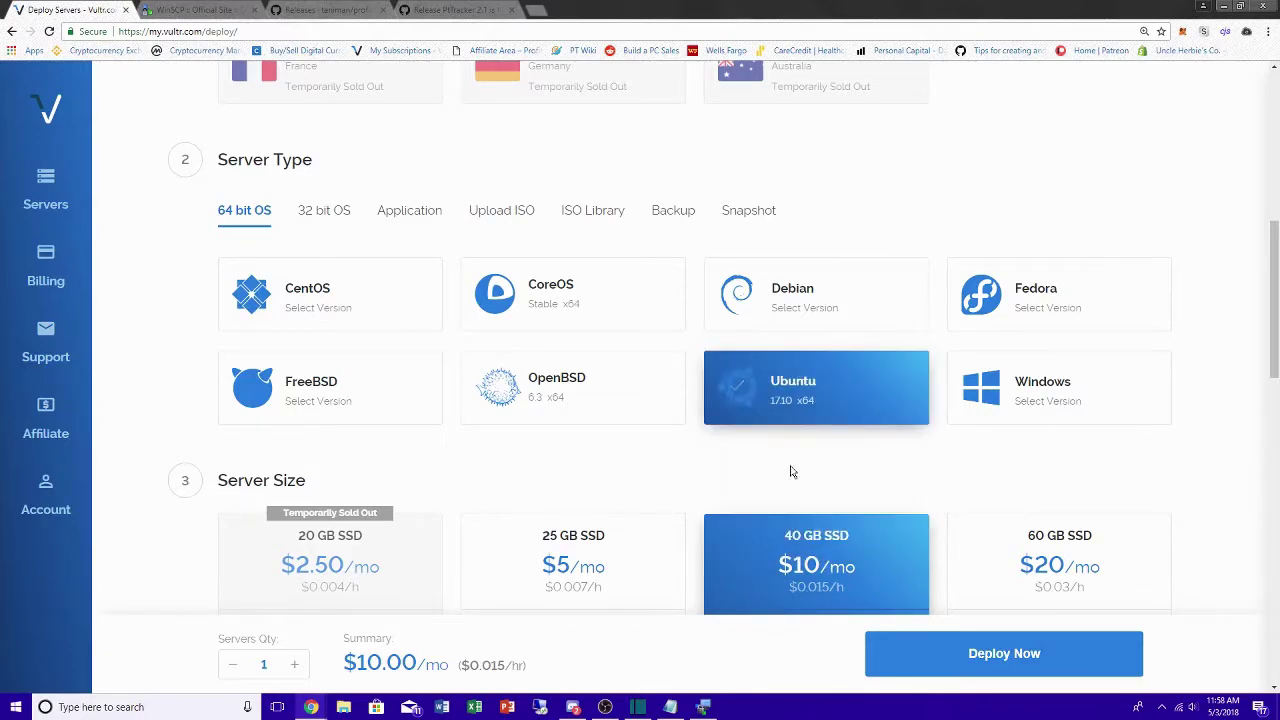
- Enter PT_Linux_server as the new instance's hostname
{"action": "scroll", "coordinate": [834, 452], "scroll_direction": "down", "scroll_amount": 1}
{"action": "scroll", "coordinate": [834, 453], "scroll_direction": "down", "scroll_amount": 1}
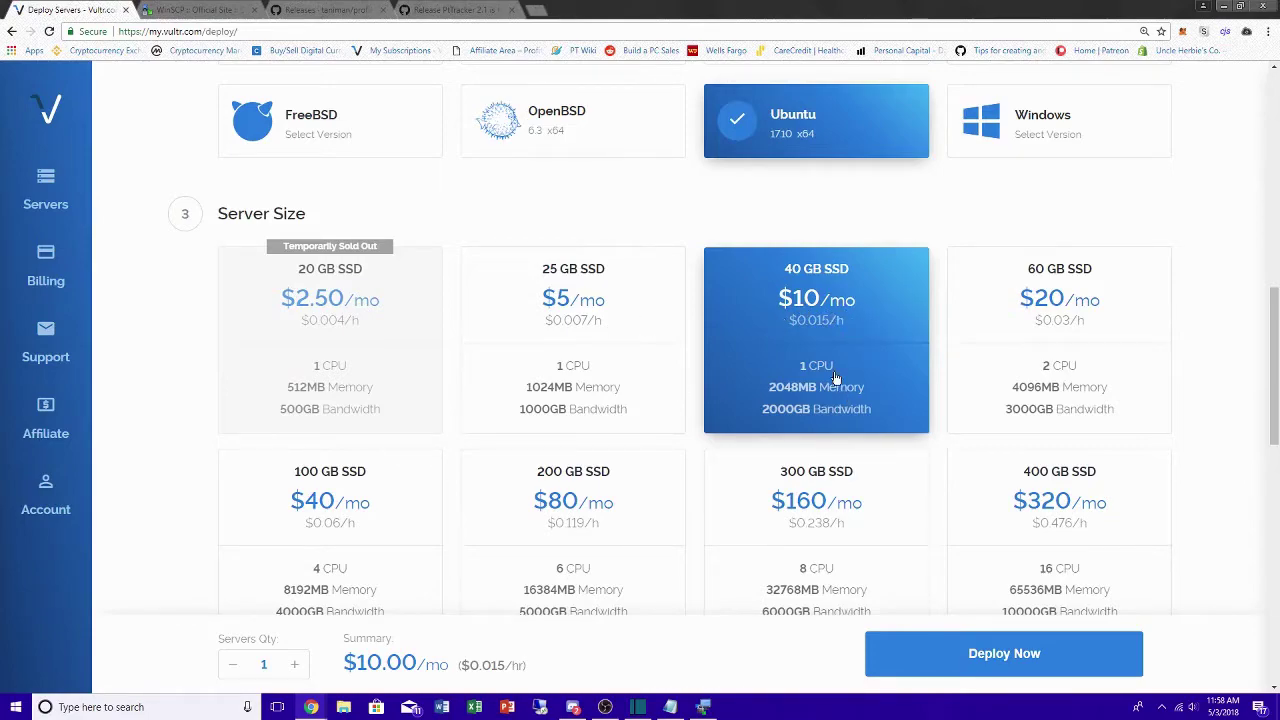
{"action": "scroll", "coordinate": [835, 376], "scroll_direction": "down", "scroll_amount": 9}
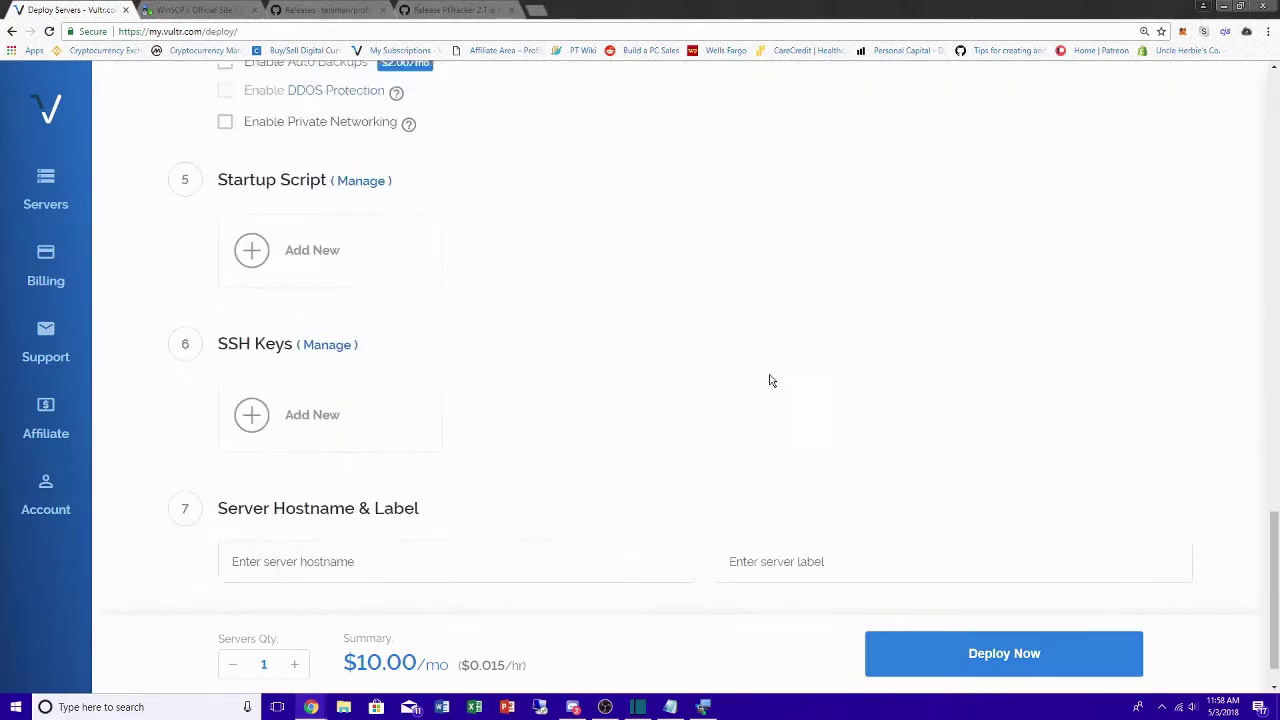
{"action": "scroll", "coordinate": [727, 365], "scroll_direction": "up", "scroll_amount": 2}
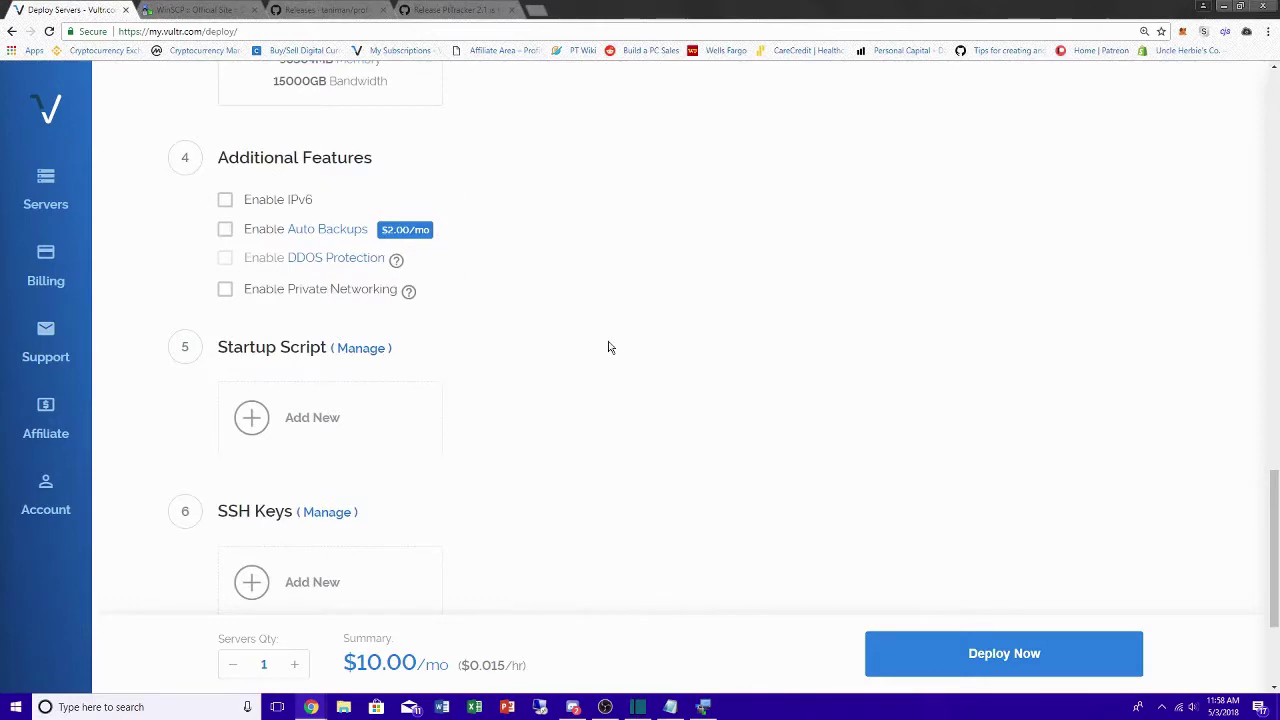
{"action": "scroll", "coordinate": [555, 340], "scroll_direction": "down", "scroll_amount": 3}
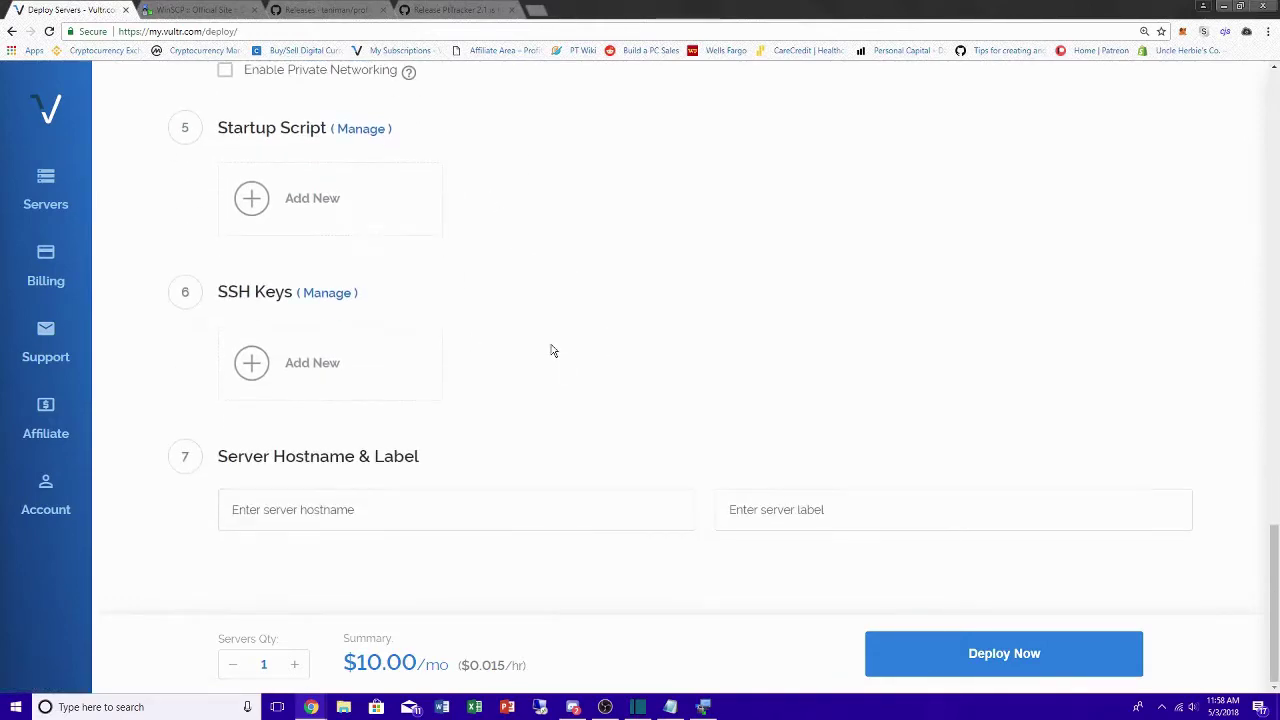
{"action": "left_click", "coordinate": [411, 500]}
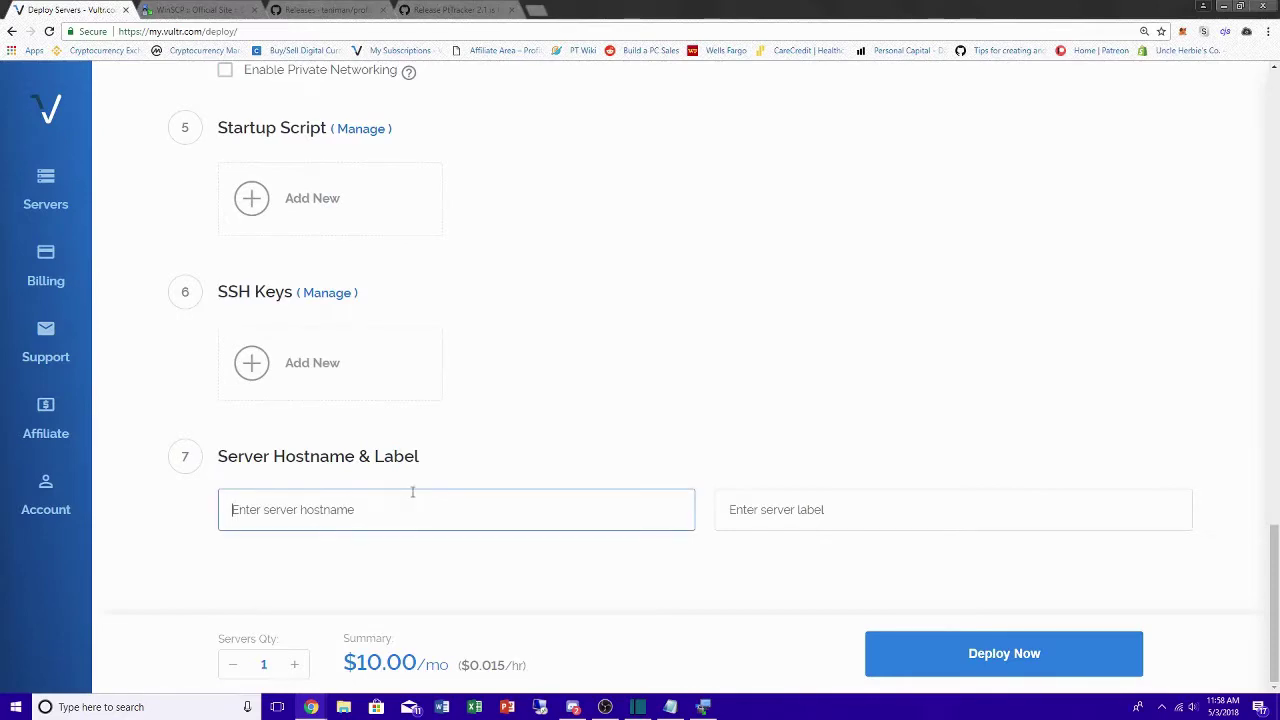
{"action": "type", "text": "pt_"}
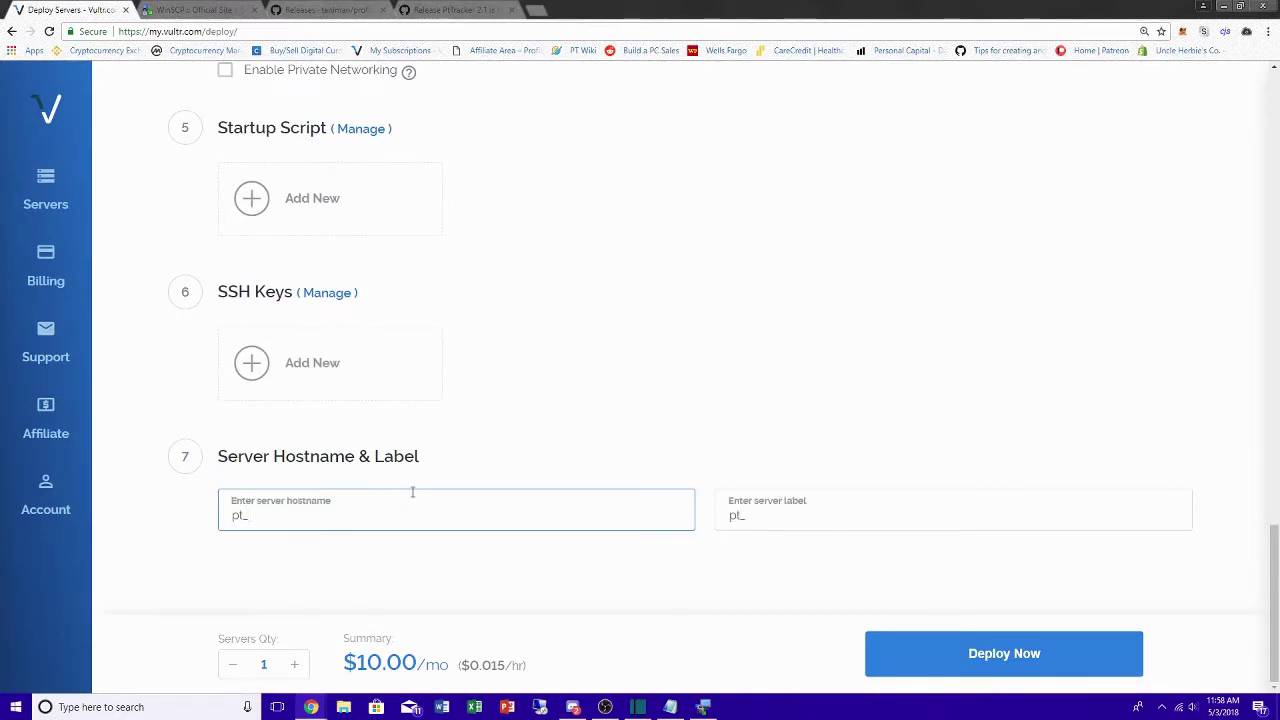
{"action": "type", "text": "linu"}
{"action": "key", "text": "Down"}
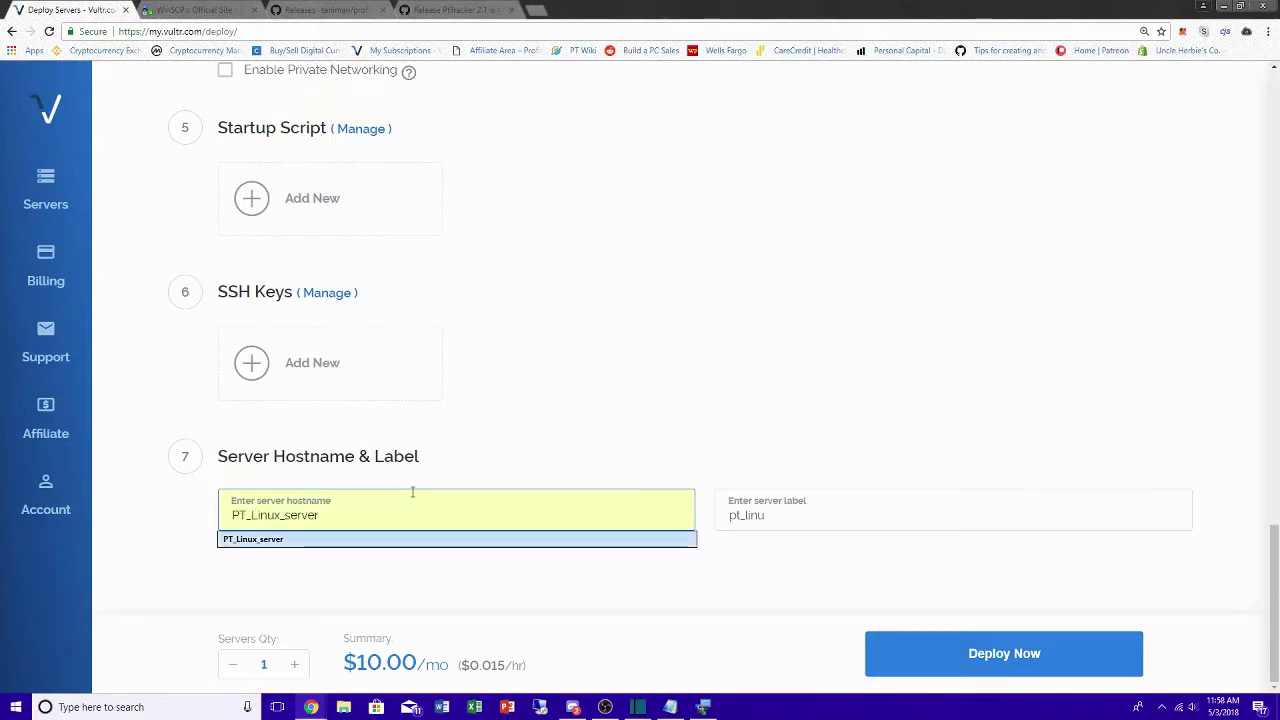
- Open the existing pt_guide_linux server's information page, and view the WinSCP download page
{"action": "left_click", "coordinate": [56, 205]}
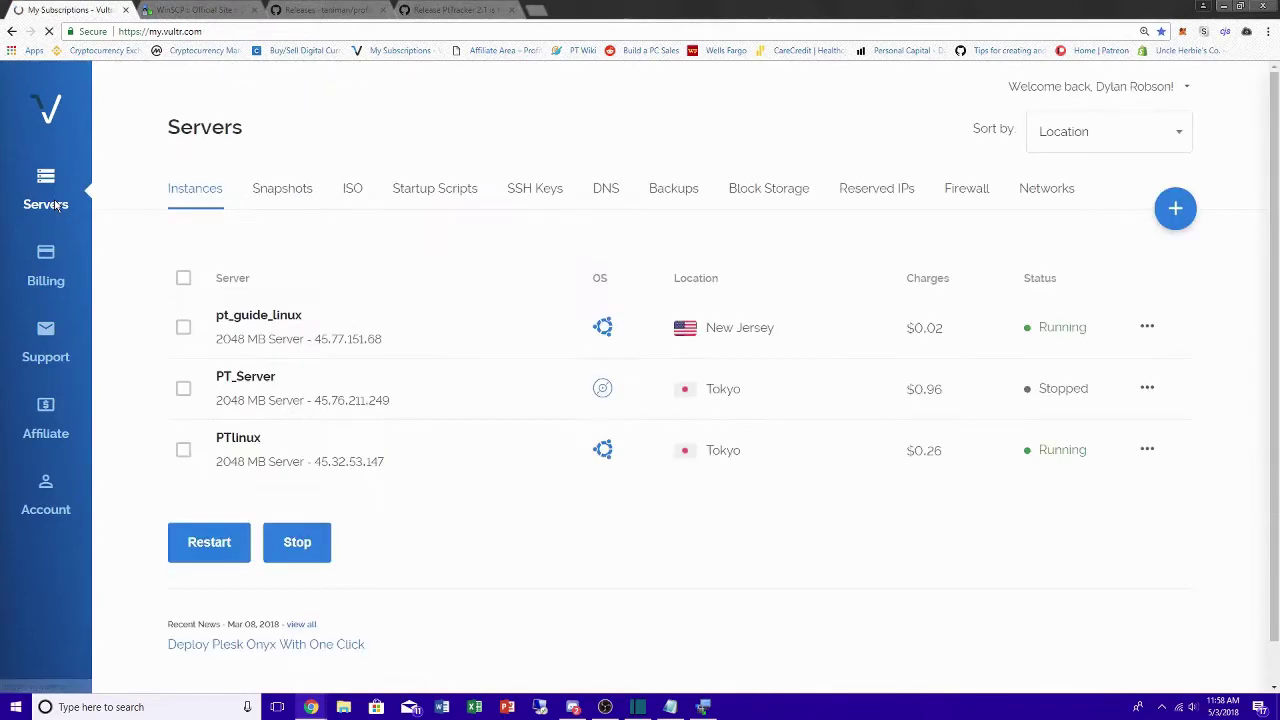
{"action": "left_click", "coordinate": [268, 318]}
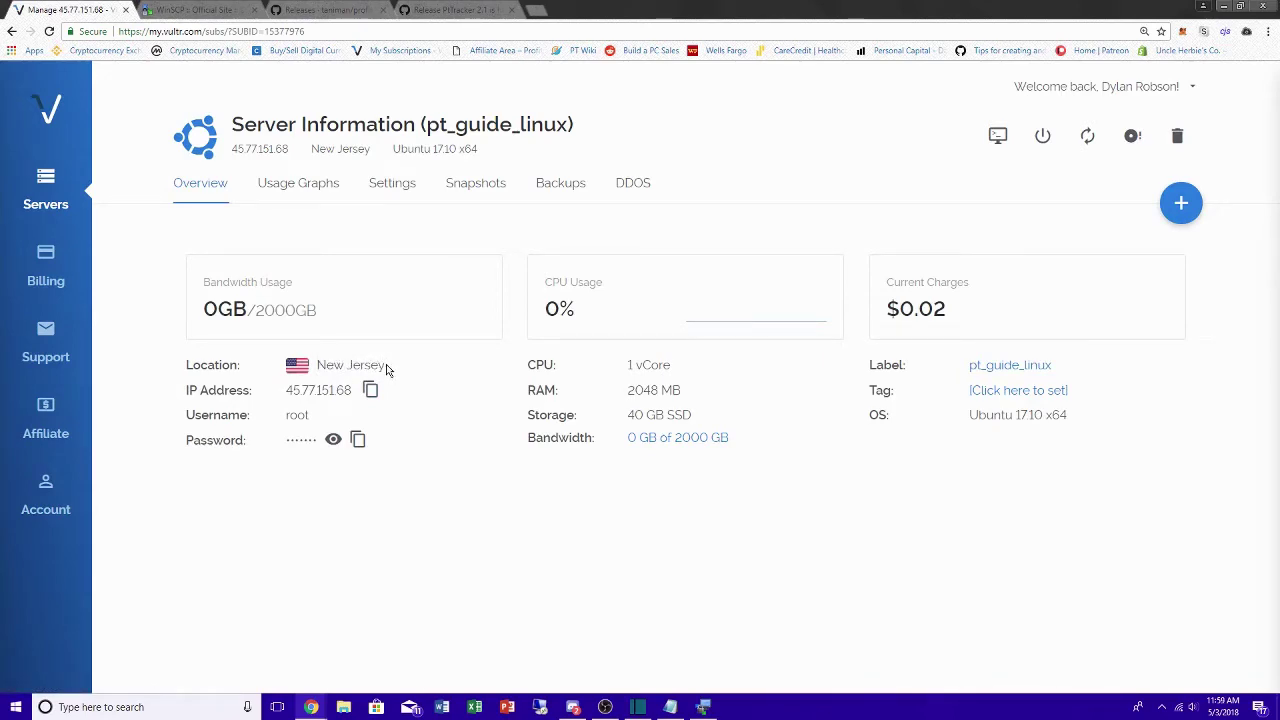
{"action": "left_click", "coordinate": [209, 8]}
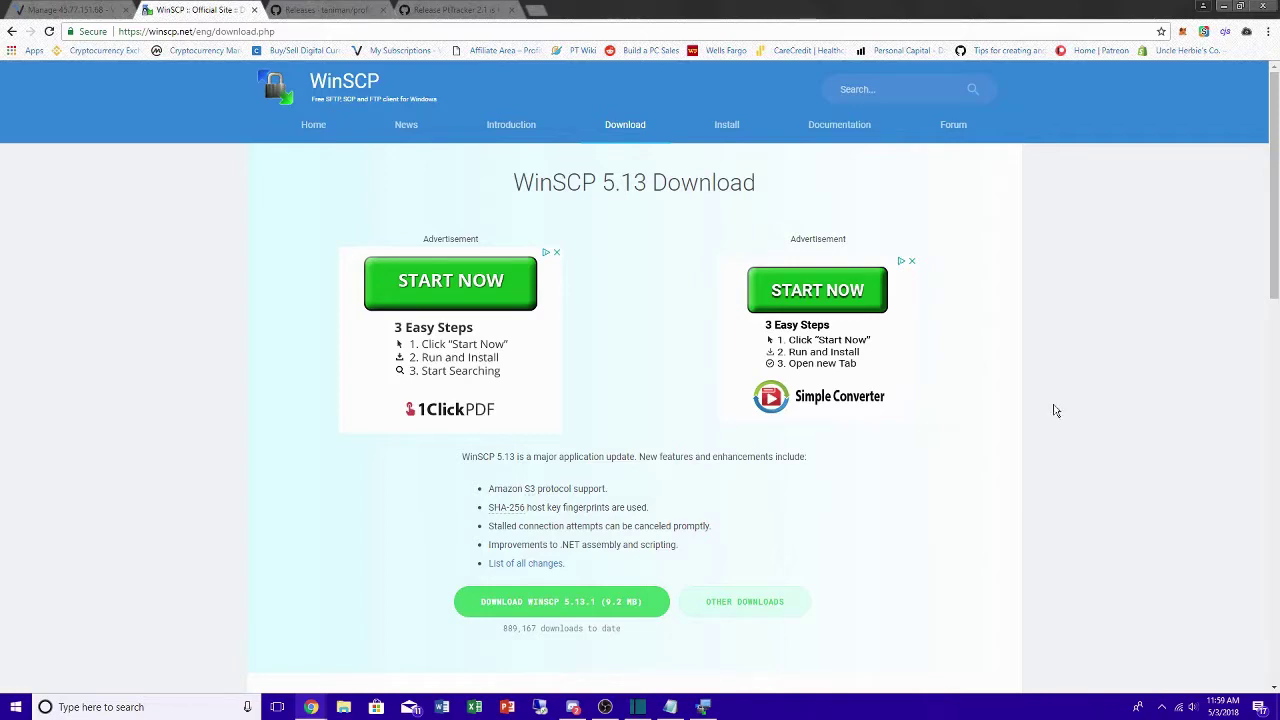
- Minimize the browser and close WinSCP, terminating its PTLinux server session
{"action": "left_click", "coordinate": [1221, 7]}
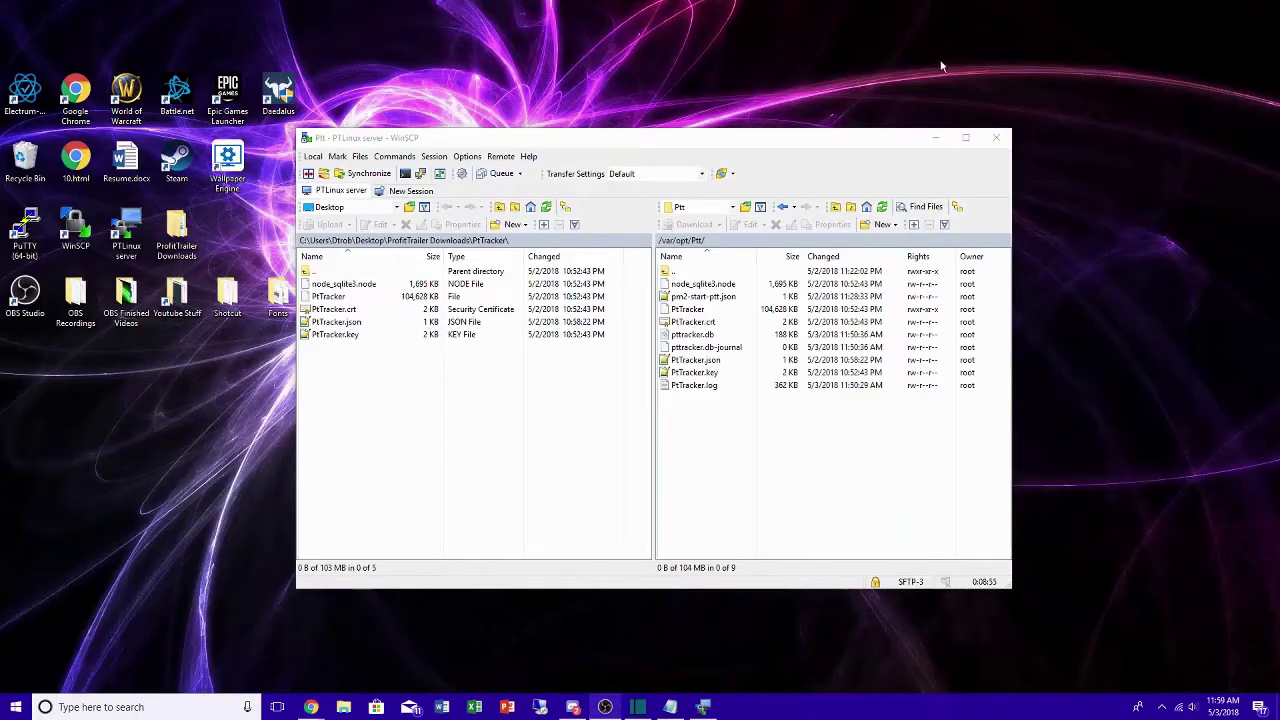
{"action": "left_click", "coordinate": [996, 137]}
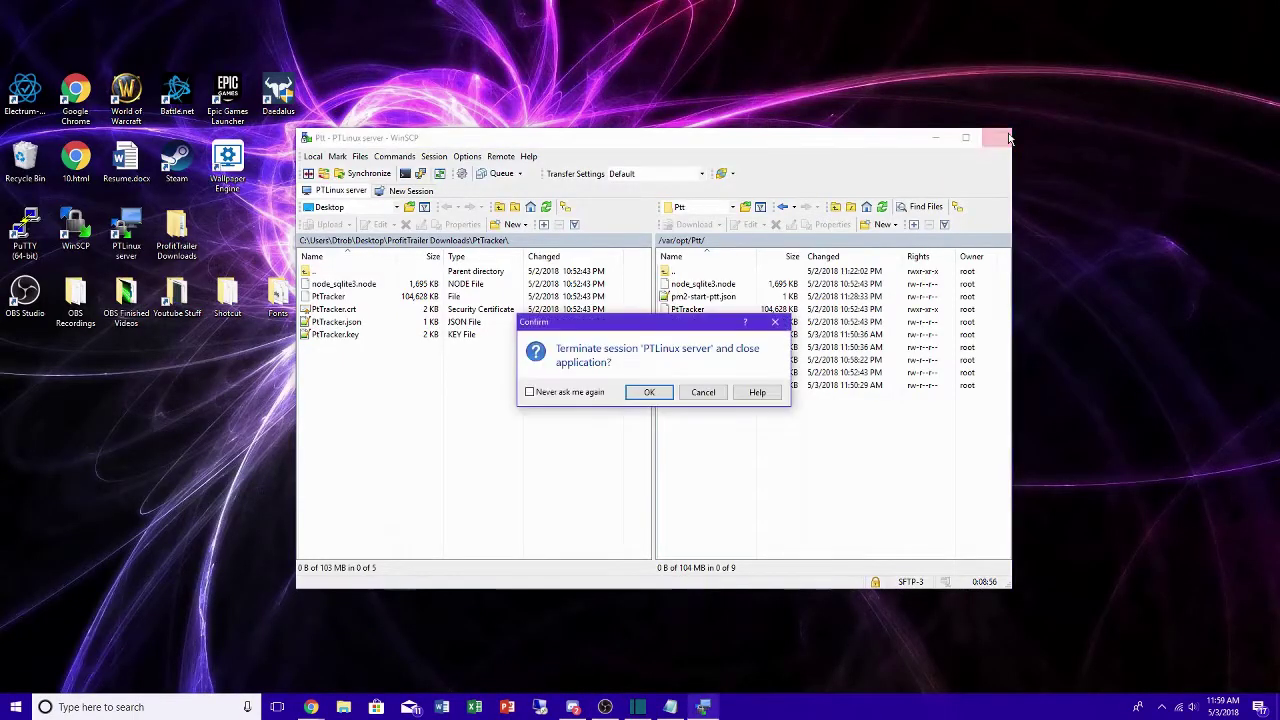
{"action": "left_click", "coordinate": [649, 392]}
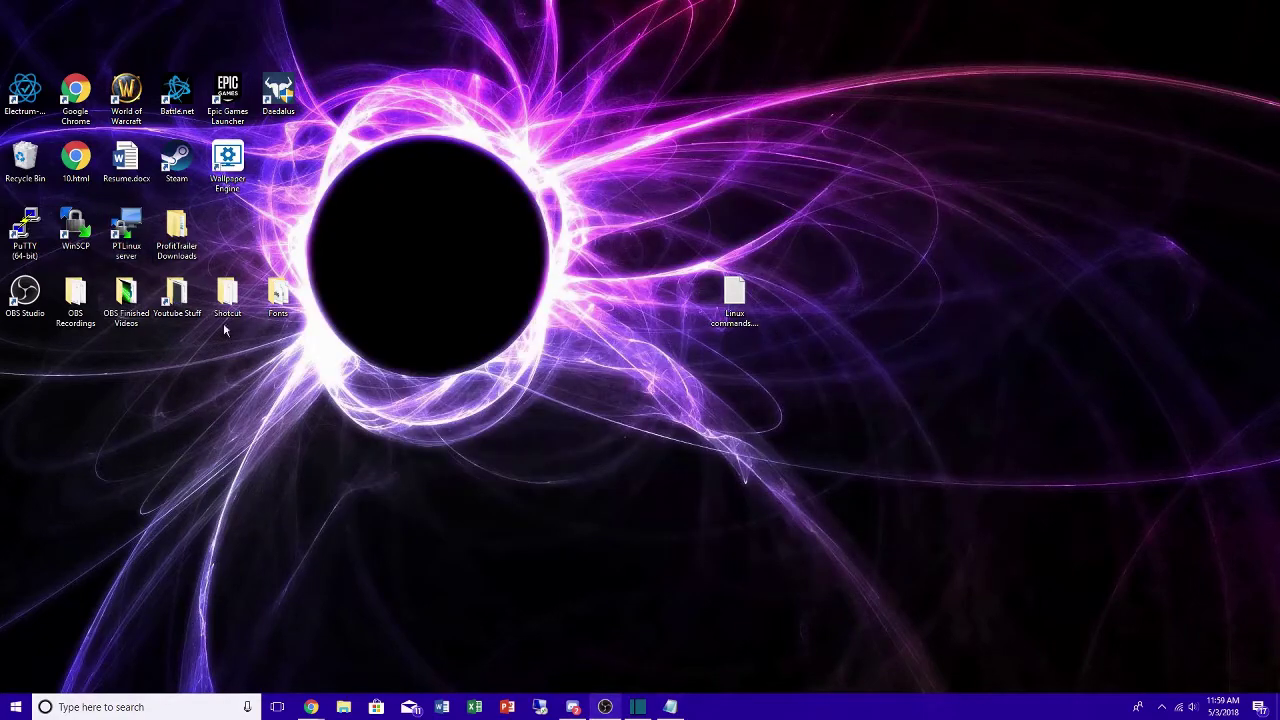
- Launch WinSCP and start a new site in the login dialog
{"action": "double_click", "coordinate": [90, 230]}
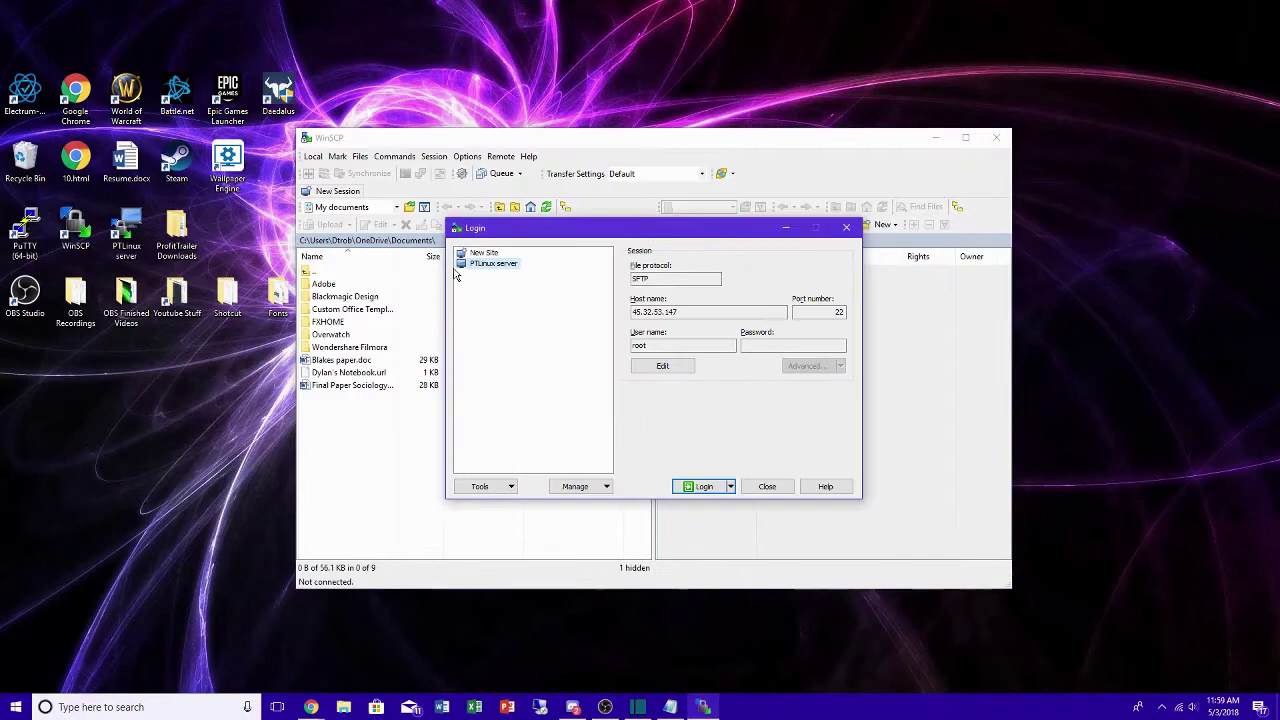
{"action": "left_click", "coordinate": [482, 254]}
{"action": "left_click", "coordinate": [690, 311]}
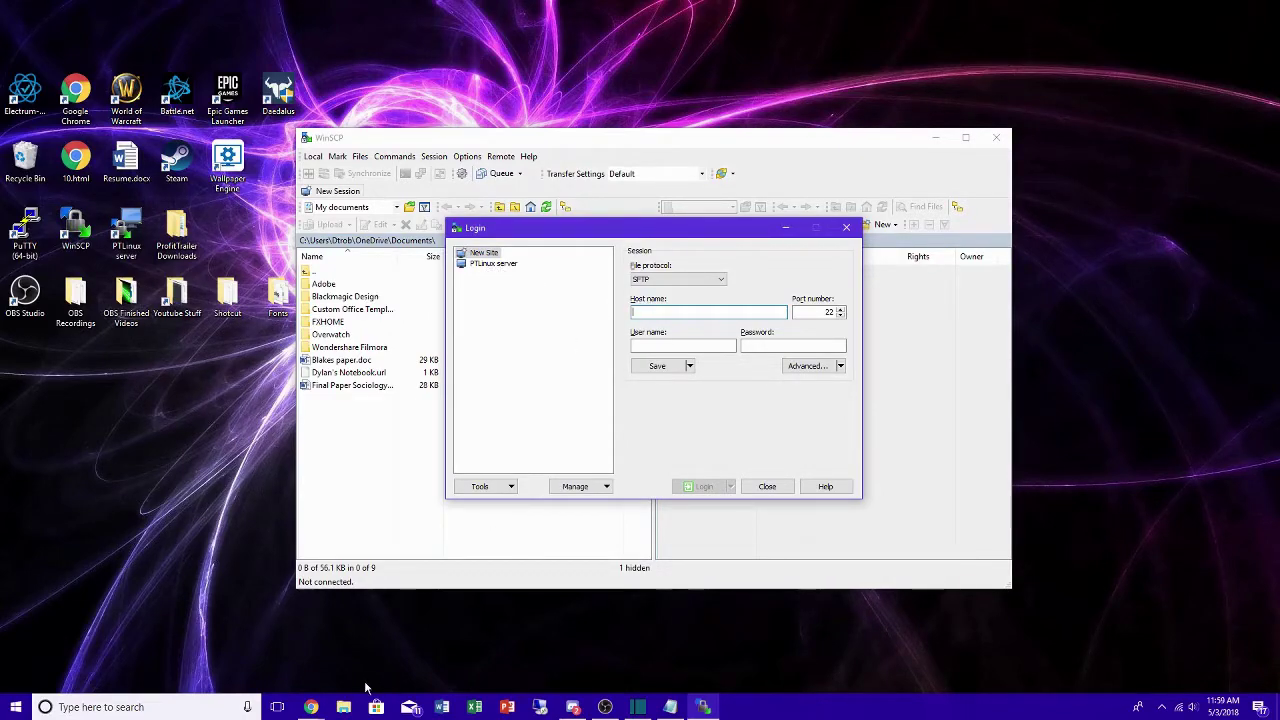
- Copy the pt_guide_linux IP address 45.77.151.68 from Vultr into the WinSCP host name, and set the user name to root
{"action": "left_click", "coordinate": [311, 707]}
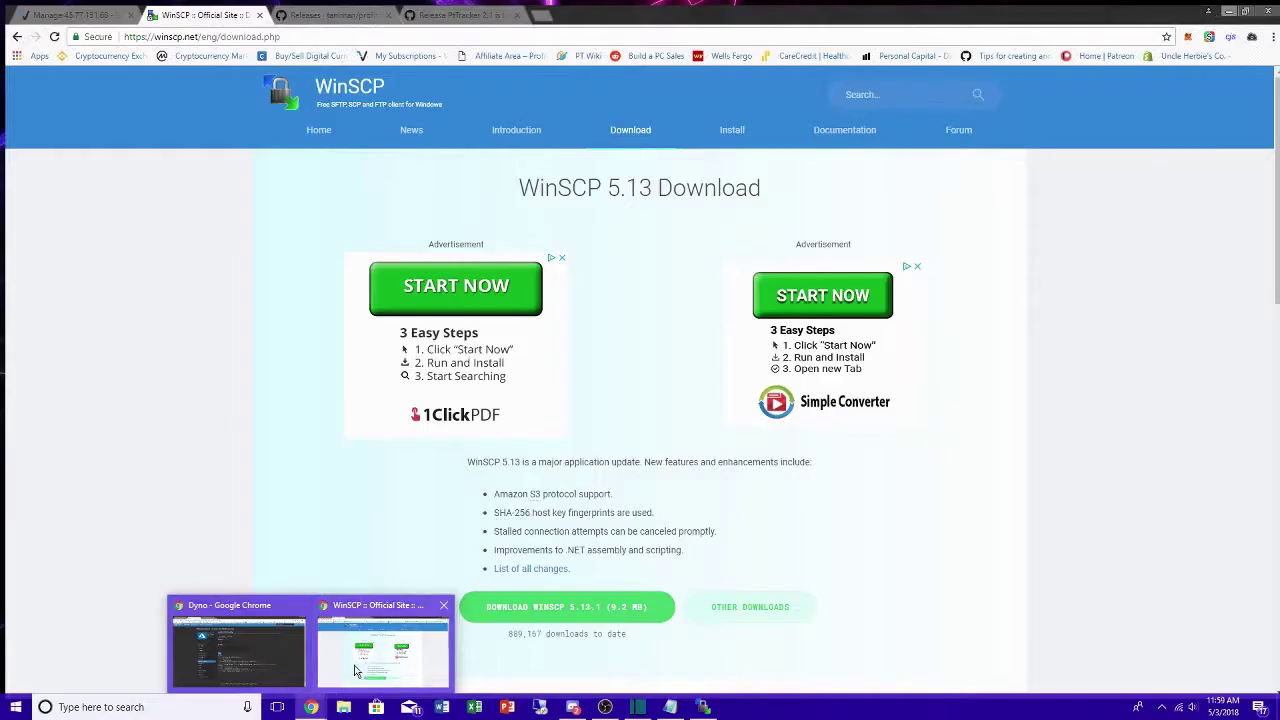
{"action": "left_click", "coordinate": [341, 676]}
{"action": "left_click", "coordinate": [70, 14]}
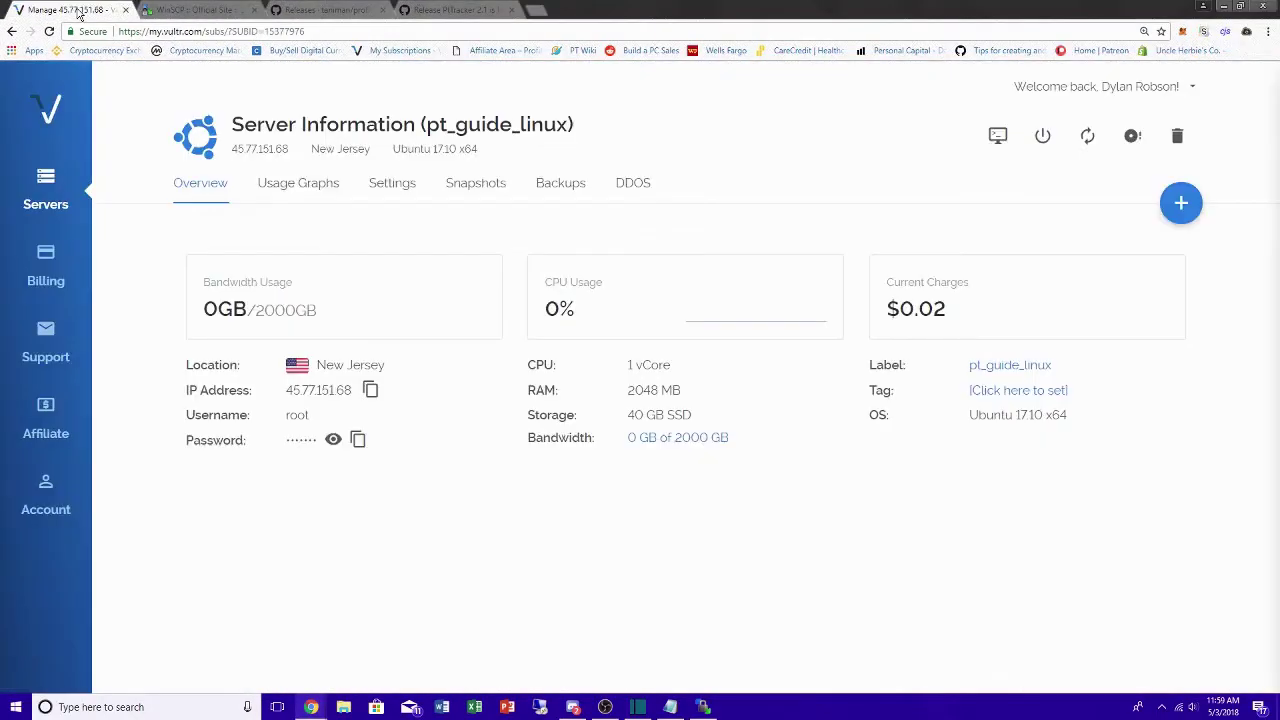
{"action": "left_click", "coordinate": [371, 392]}
{"action": "left_click", "coordinate": [703, 707]}
{"action": "right_click", "coordinate": [687, 311]}
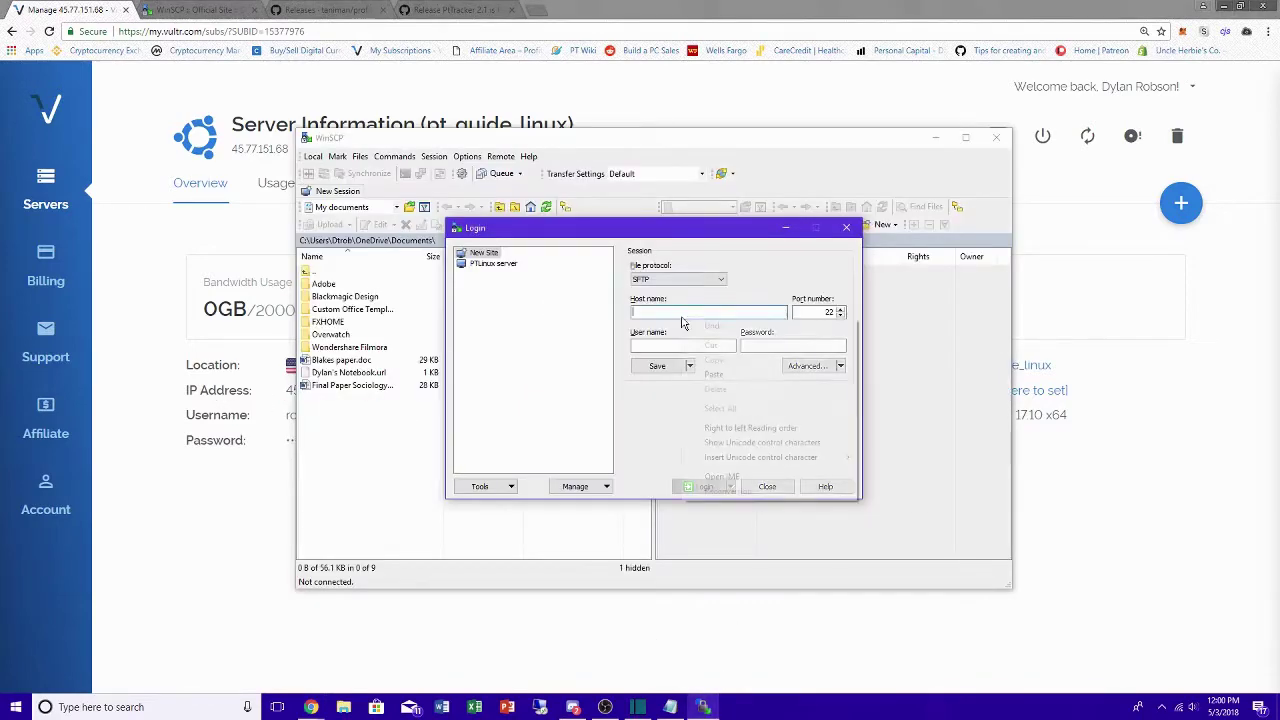
{"action": "left_click", "coordinate": [738, 376]}
{"action": "left_click", "coordinate": [687, 343]}
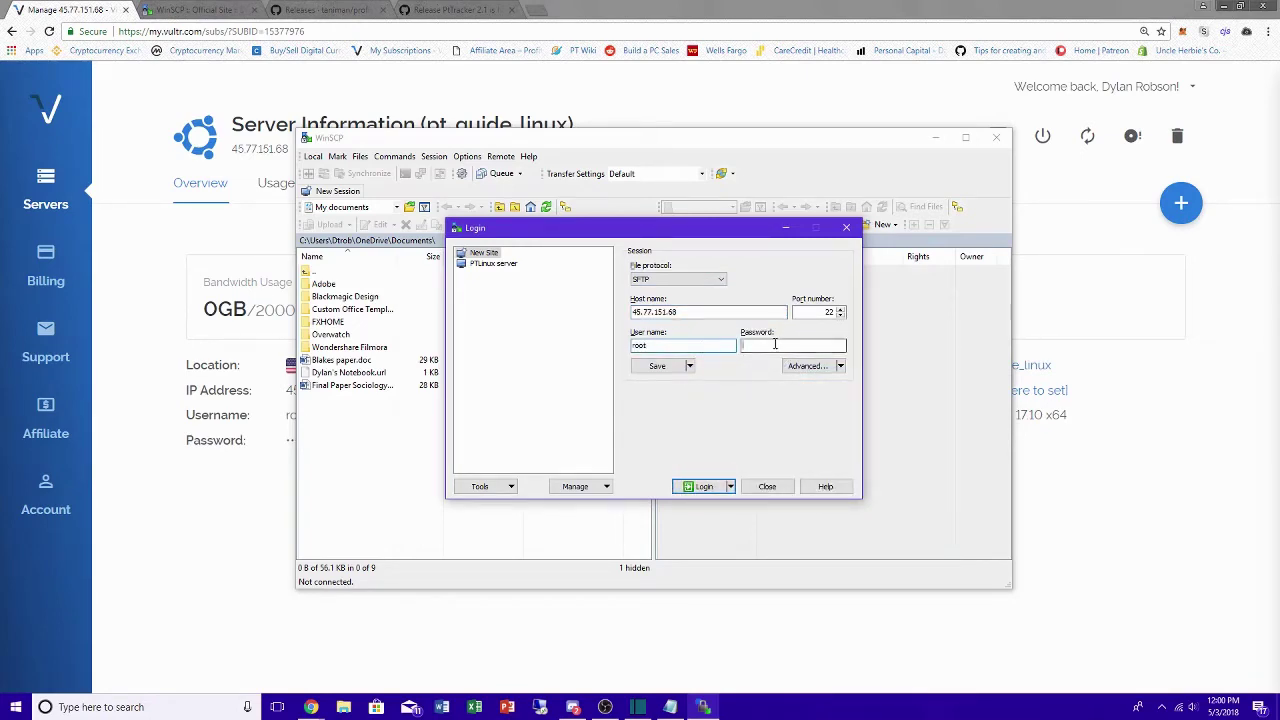
- Copy the server's root password from Vultr into the WinSCP password field, and log in, accepting the server's host key
{"action": "left_click", "coordinate": [263, 473]}
{"action": "left_click", "coordinate": [333, 439]}
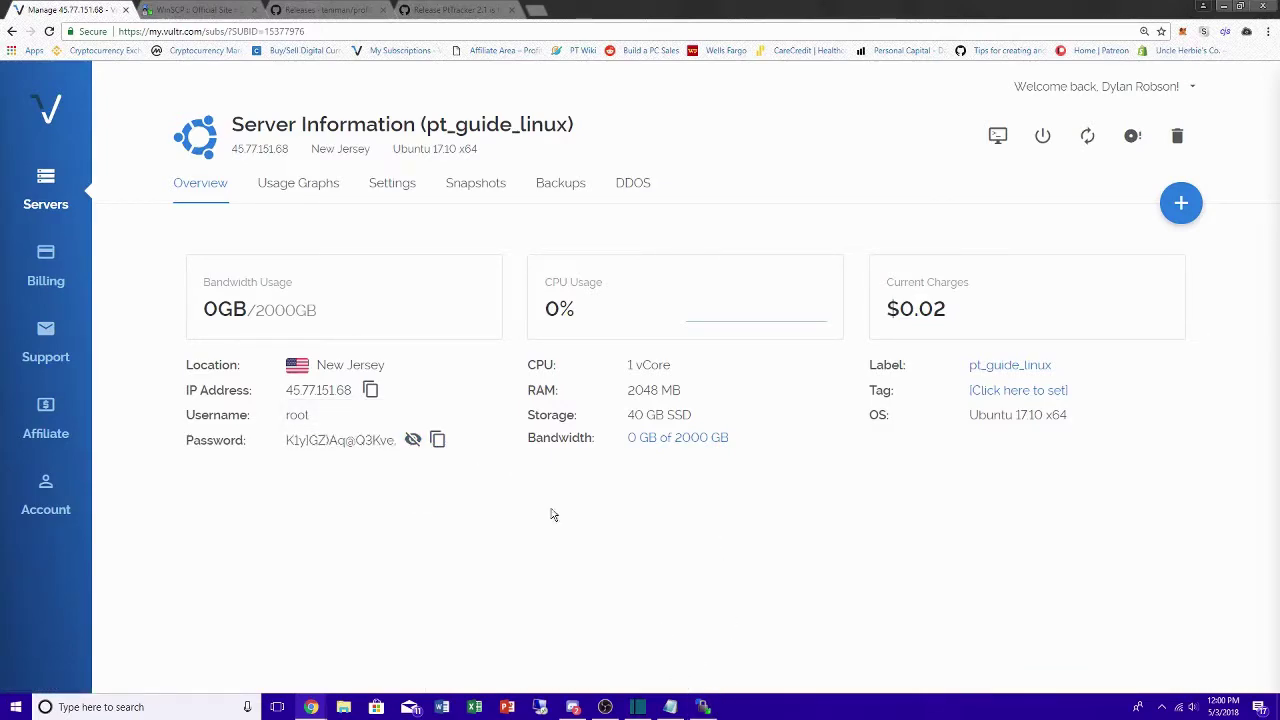
{"action": "left_click", "coordinate": [703, 707]}
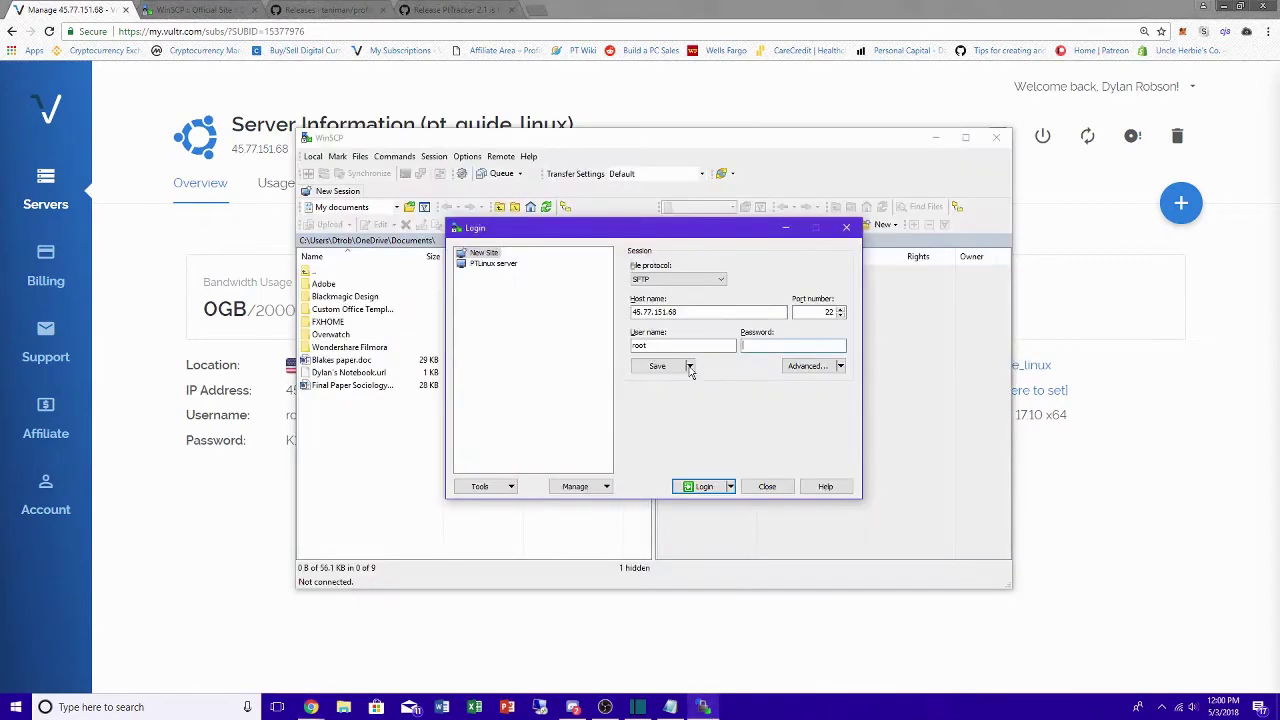
{"action": "right_click", "coordinate": [790, 346]}
{"action": "left_click", "coordinate": [804, 401]}
{"action": "left_click", "coordinate": [701, 486]}
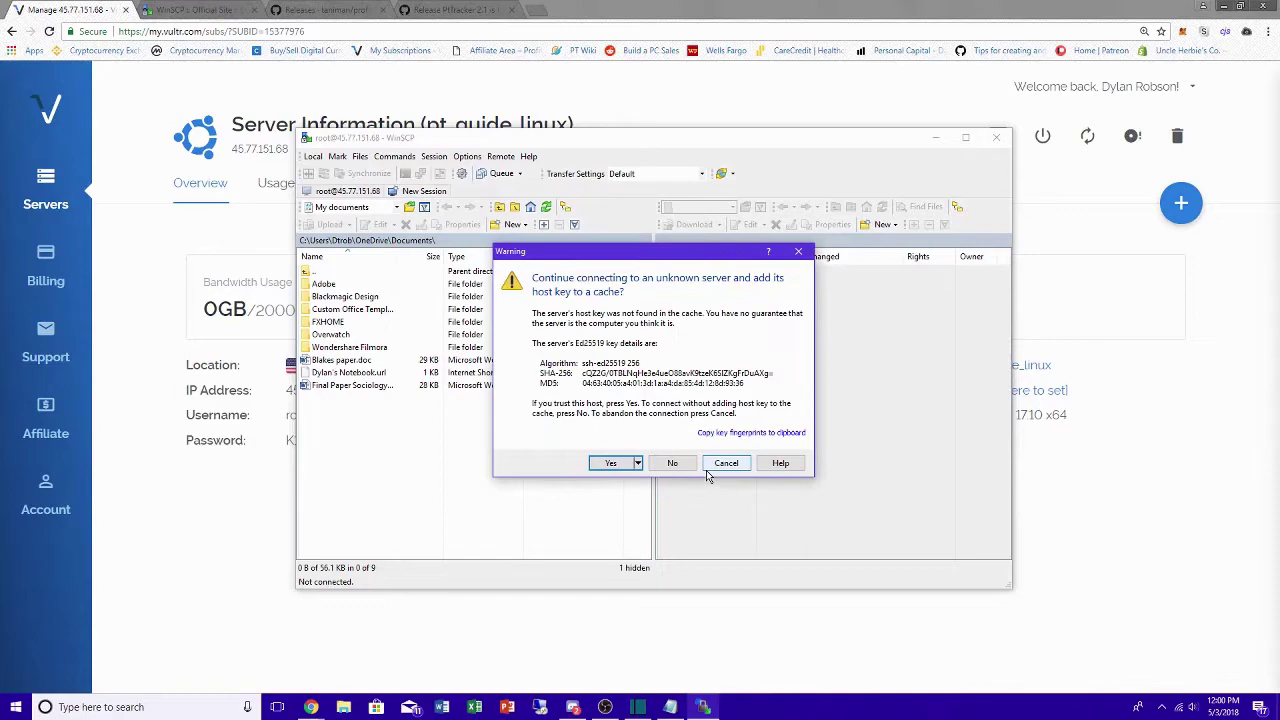
{"action": "left_click", "coordinate": [609, 461]}
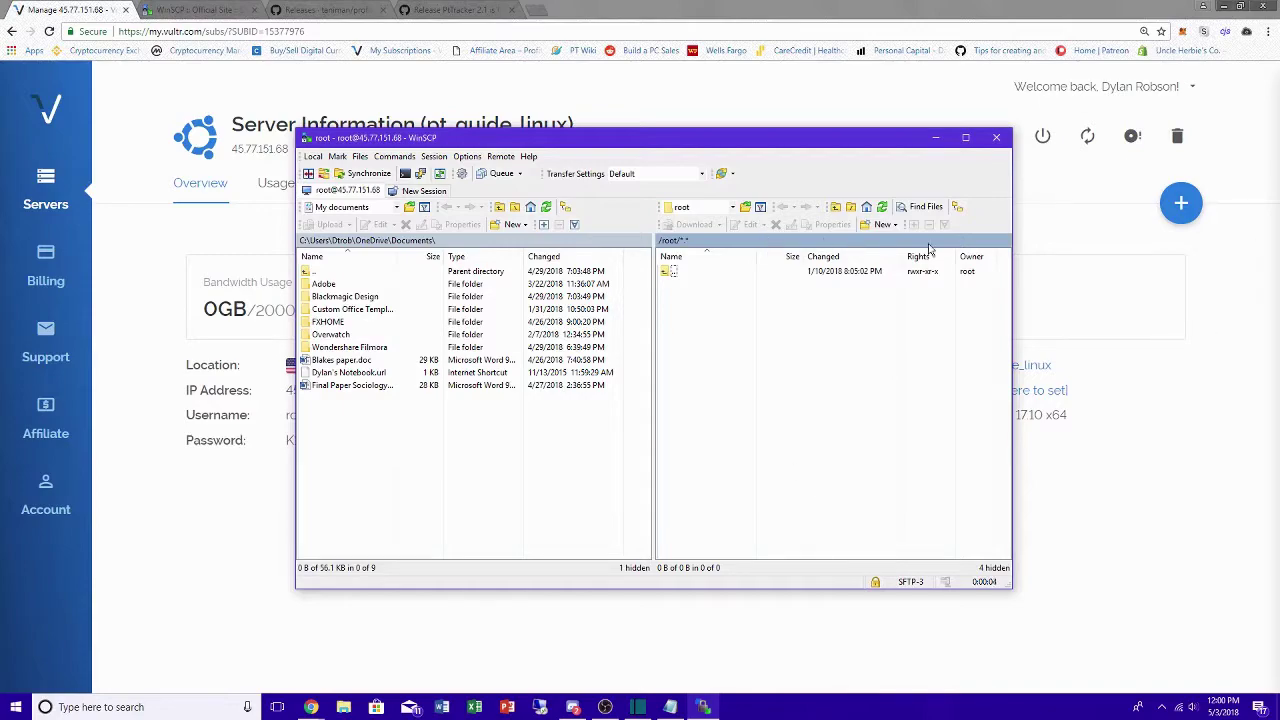
- Open a PuTTY terminal session to the server from WinSCP, trust its host key, and move the terminal beside the file listing
{"action": "left_click", "coordinate": [404, 175]}
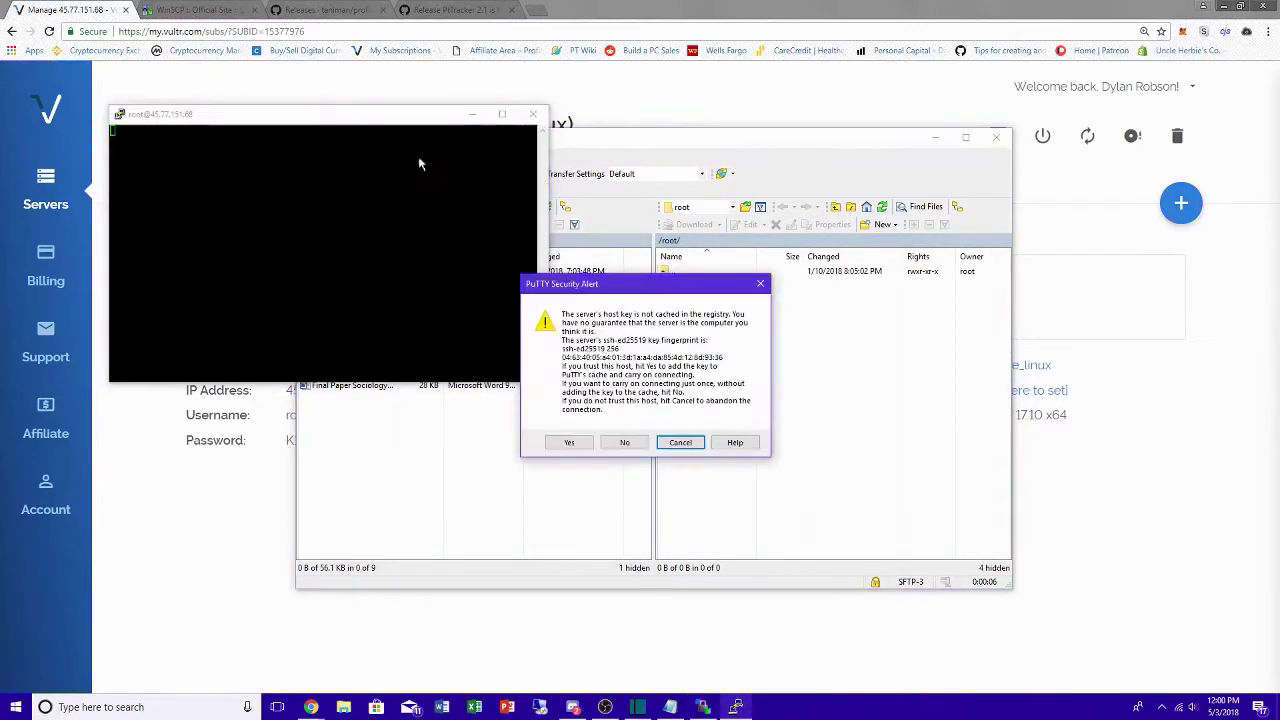
{"action": "left_click", "coordinate": [569, 442]}
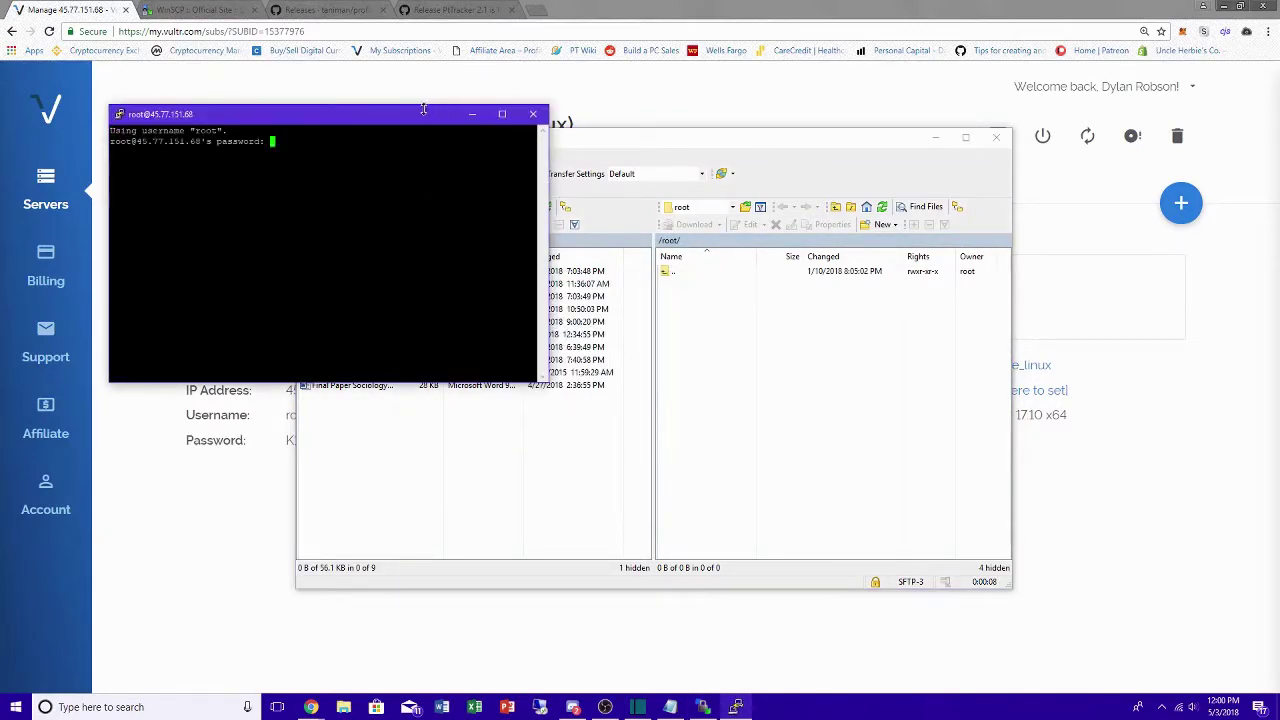
{"action": "left_click_drag", "start_coordinate": [412, 124], "coordinate": [1076, 224]}
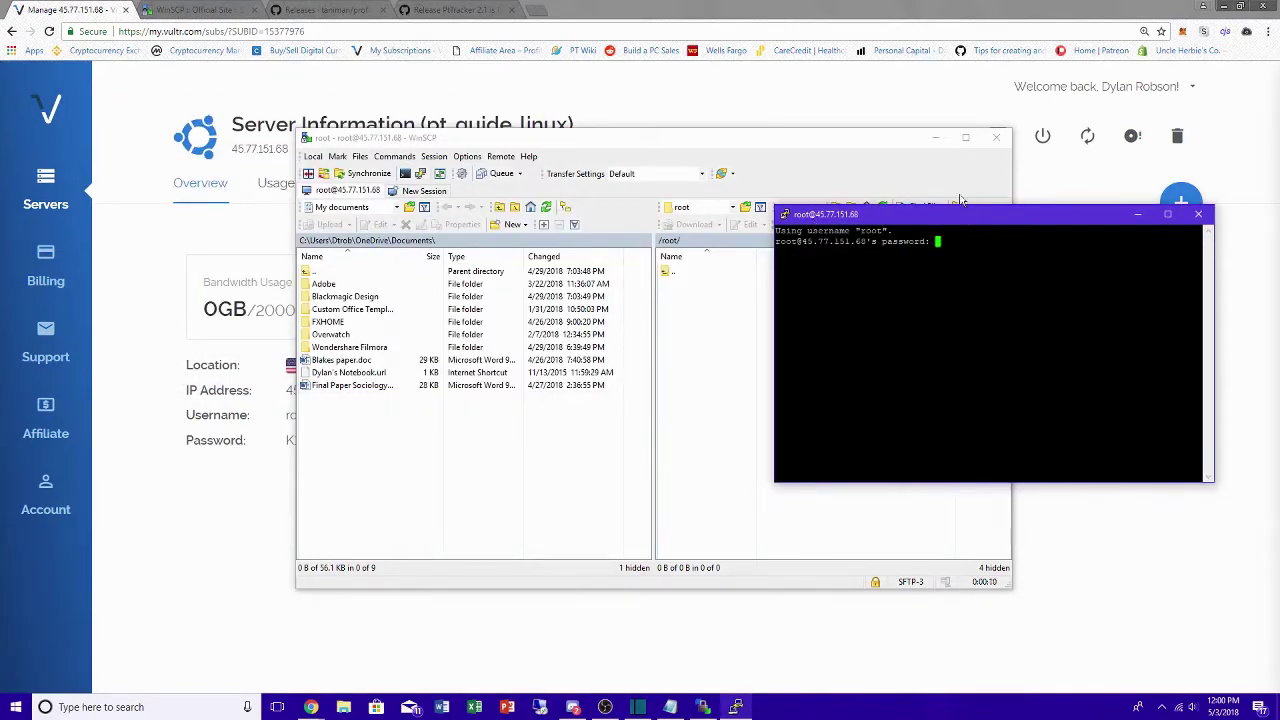
- Minimize WinSCP, log in to the PuTTY session with the root password, and move the terminal toward the middle of the screen
{"action": "left_click", "coordinate": [935, 148]}
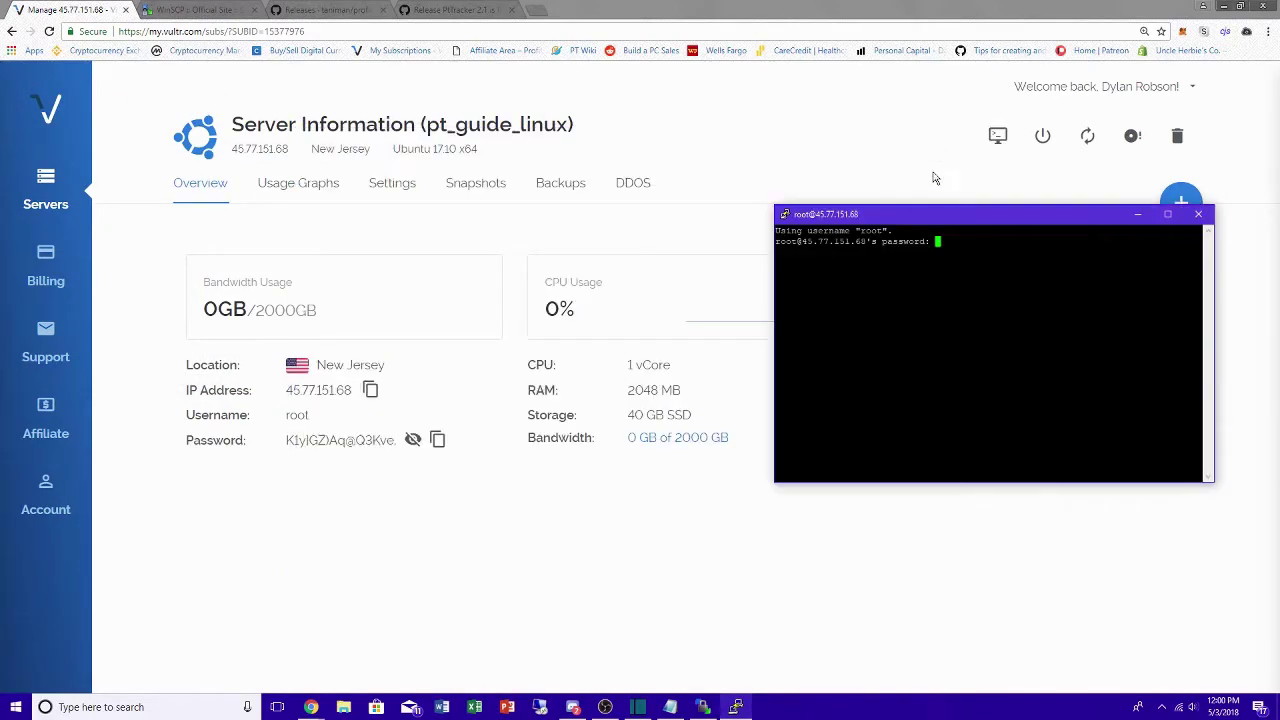
{"action": "left_click_drag", "start_coordinate": [934, 216], "coordinate": [944, 214]}
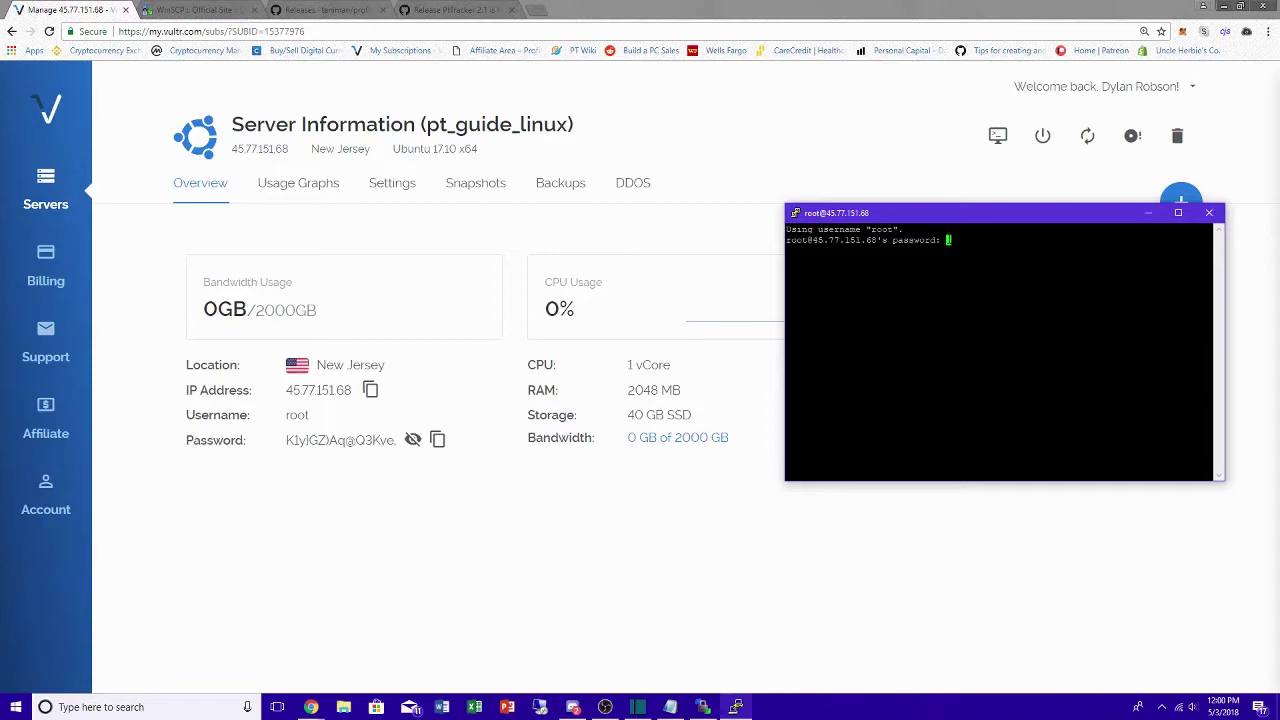
{"action": "key", "text": "Return"}
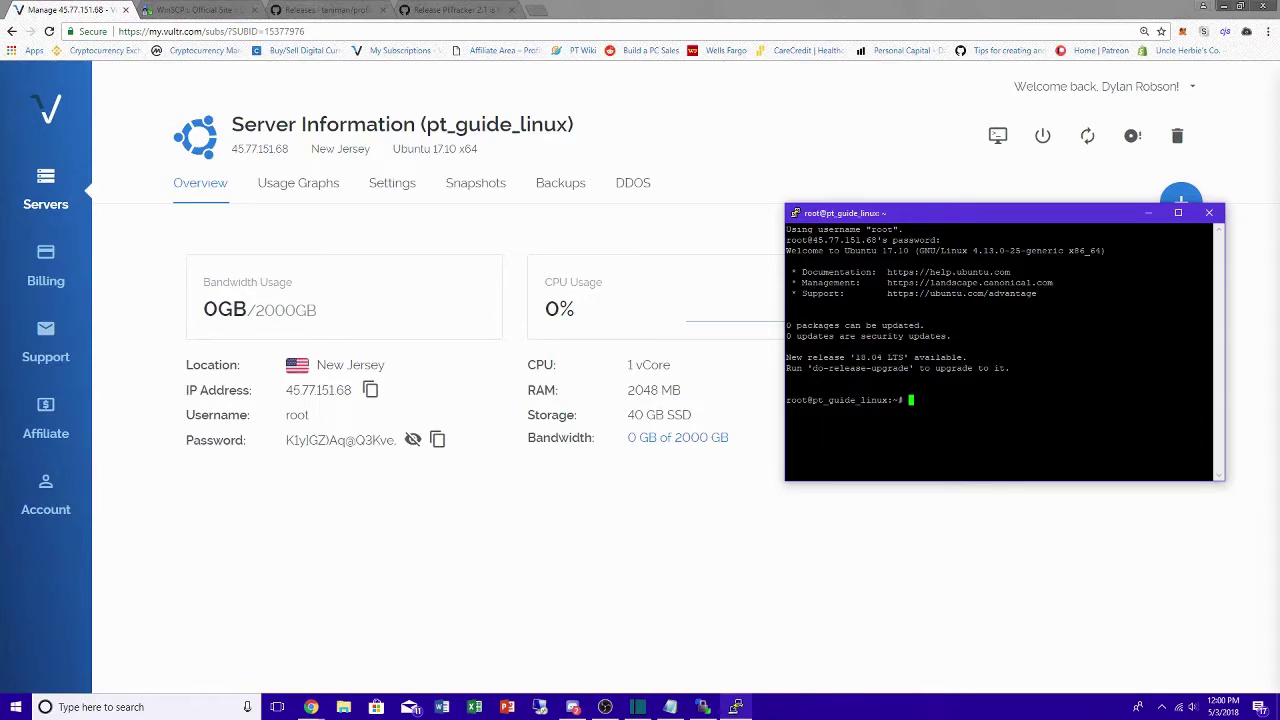
{"action": "left_click_drag", "start_coordinate": [959, 215], "coordinate": [504, 180]}
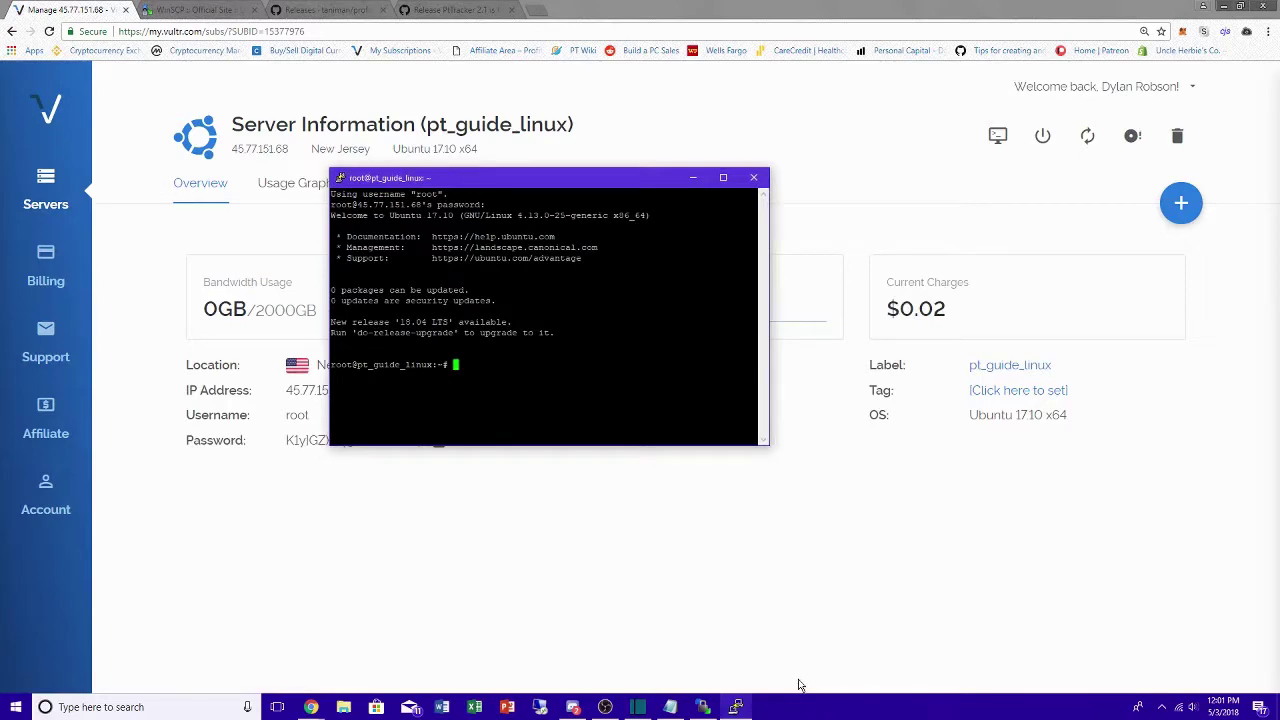
- Bring up the Linux commands.txt notes beside the terminal, then create a pt directory in /var/opt on the server and change into it
{"action": "left_click", "coordinate": [670, 707]}
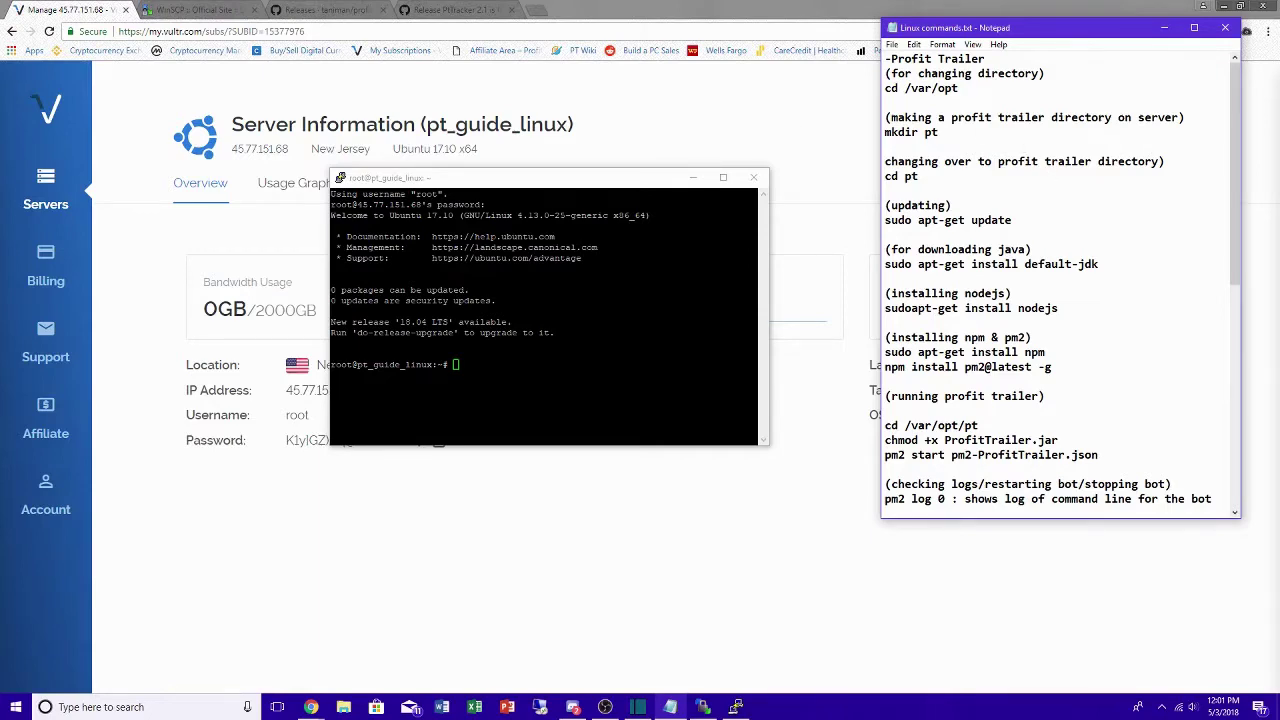
{"action": "key", "text": "alt+Tab"}
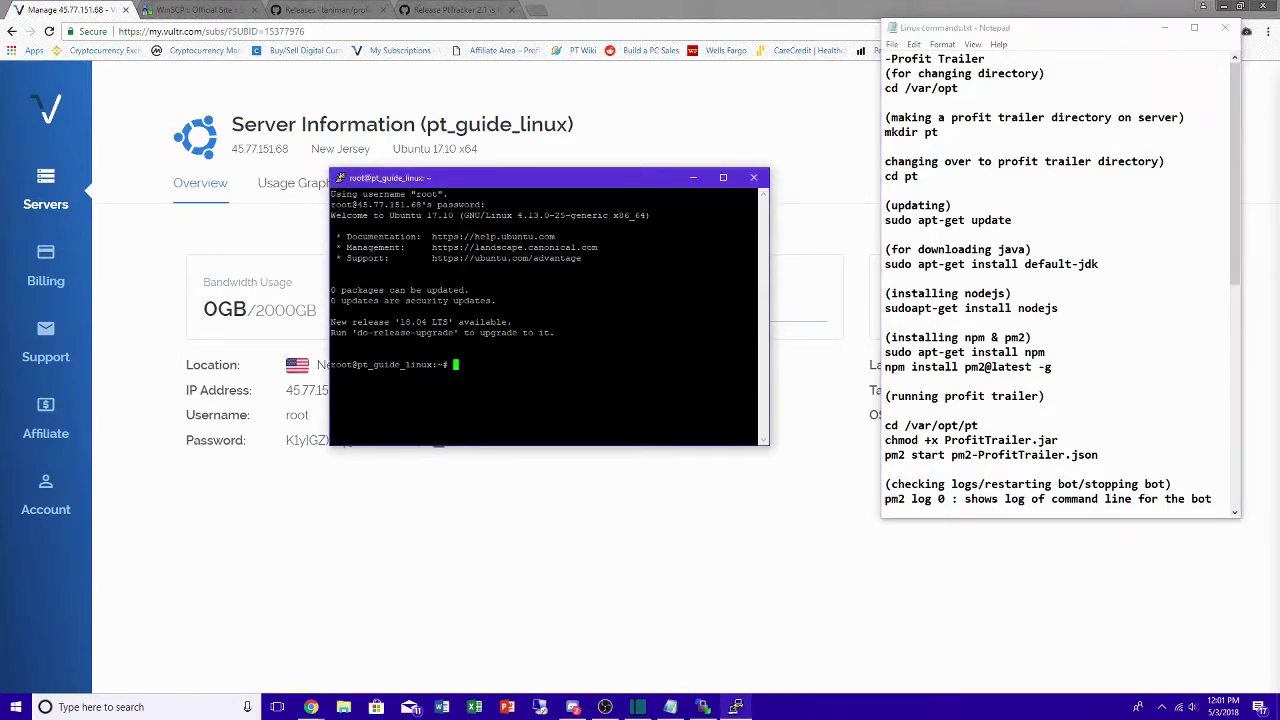
{"action": "type", "text": "cd /var/opt"}
{"action": "key", "text": "Return"}
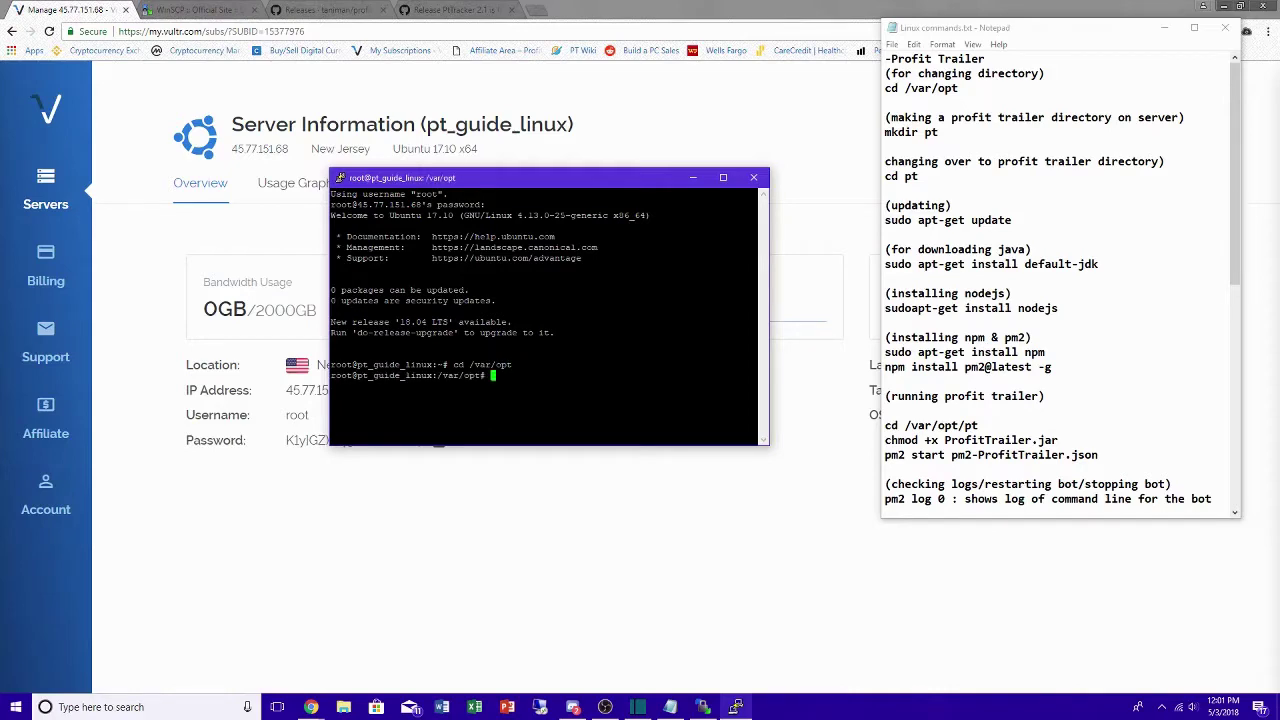
{"action": "type", "text": "mkdir pt"}
{"action": "key", "text": "Return"}
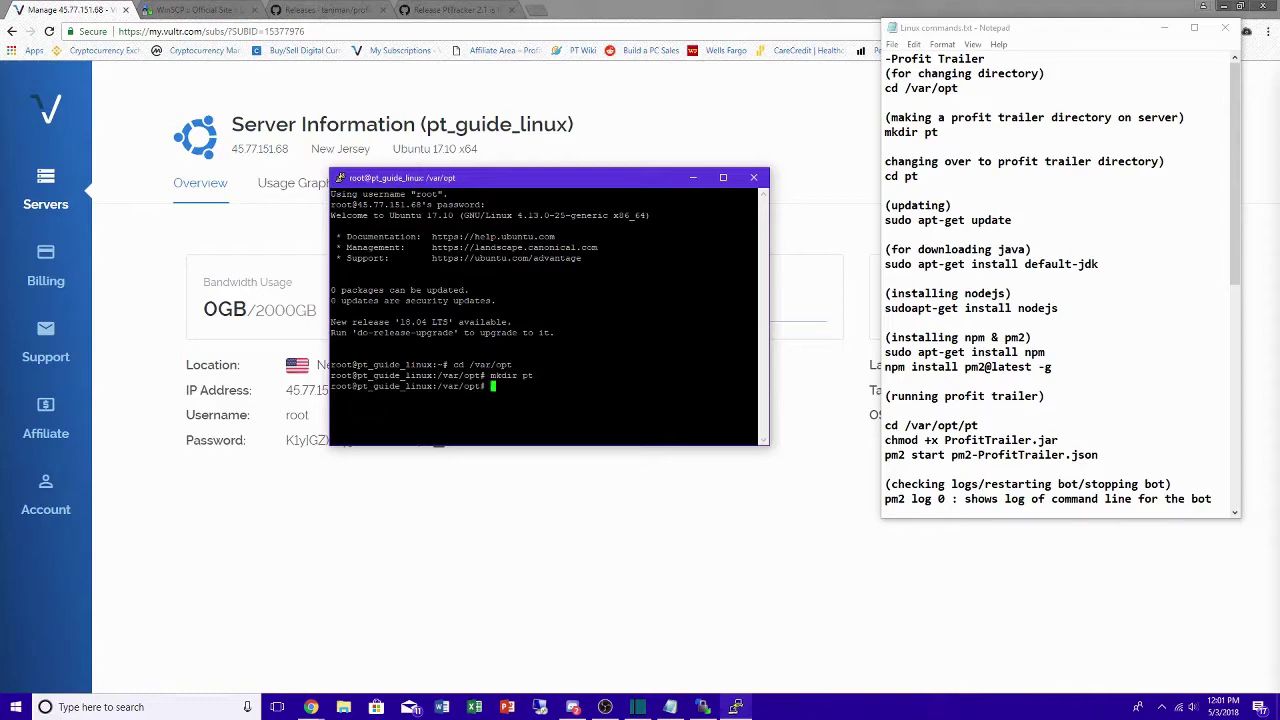
{"action": "type", "text": "cd pt"}
{"action": "key", "text": "Return"}
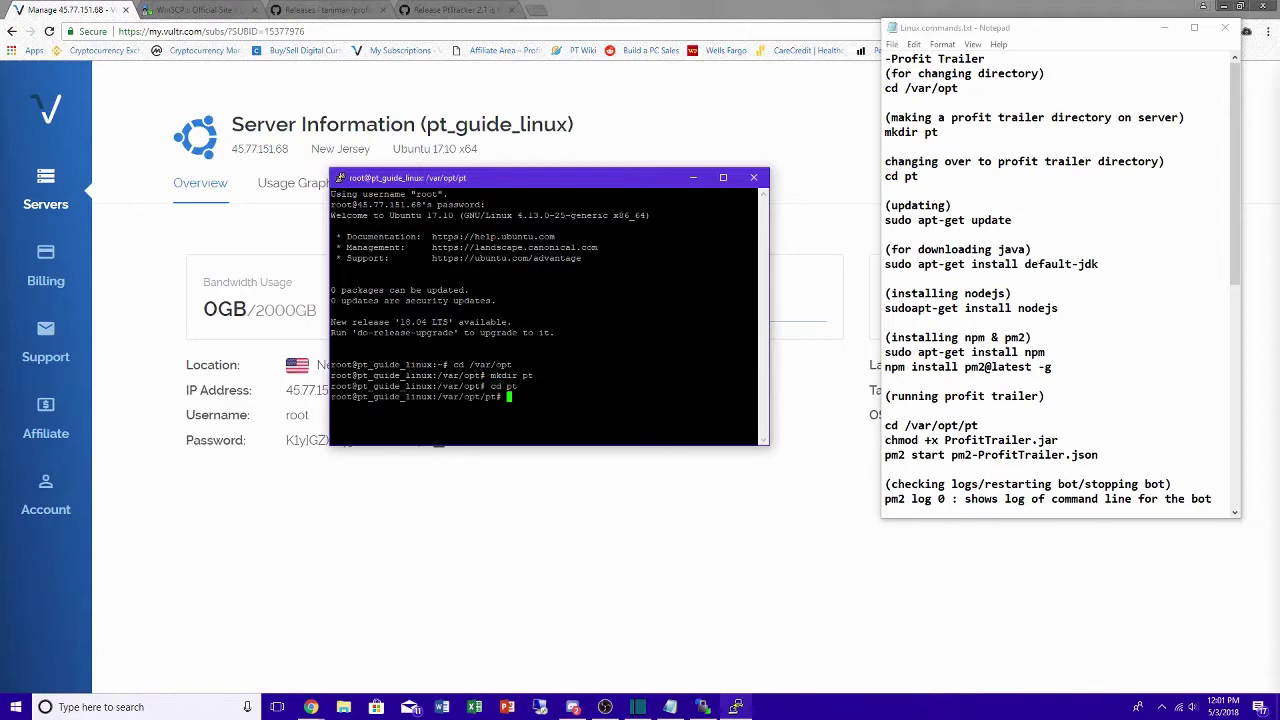
- Update the server's package lists with apt-get and install the default-jdk package, accepting the installation
{"action": "type", "text": "sudo apt-get update"}
{"action": "key", "text": "Return"}
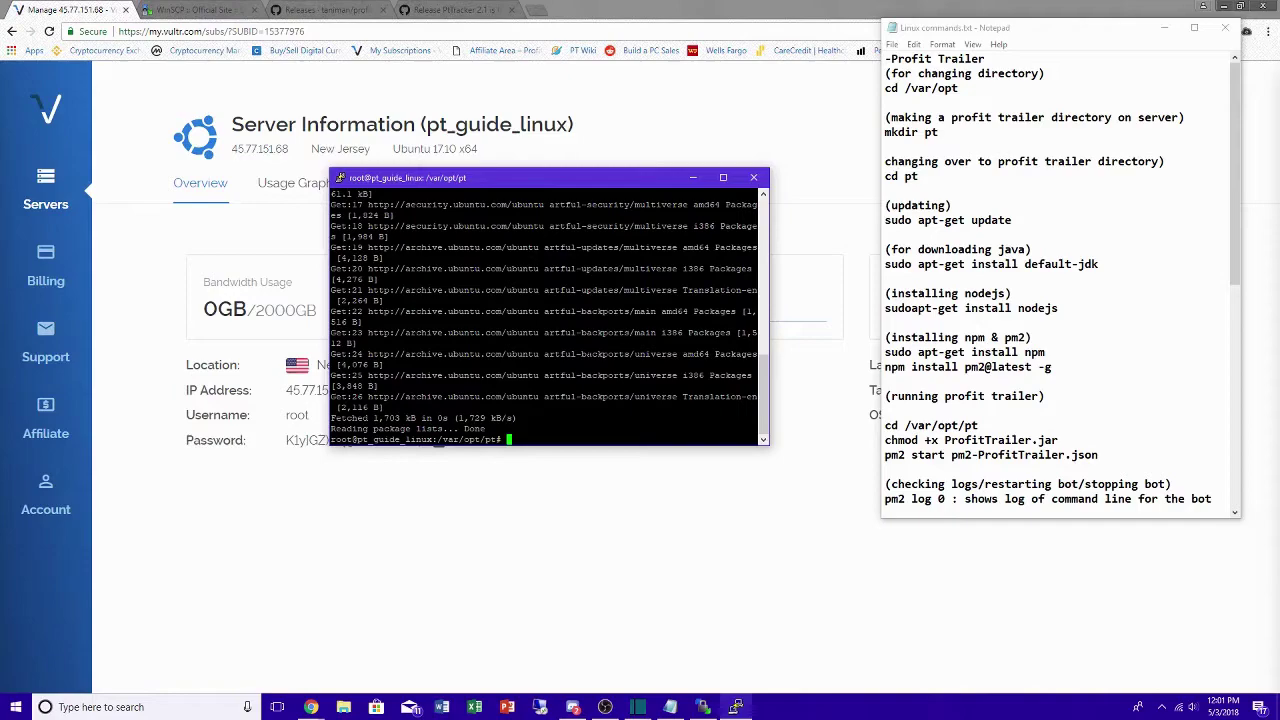
{"action": "type", "text": "sudo apt-get install default-jdk"}
{"action": "key", "text": "Return"}
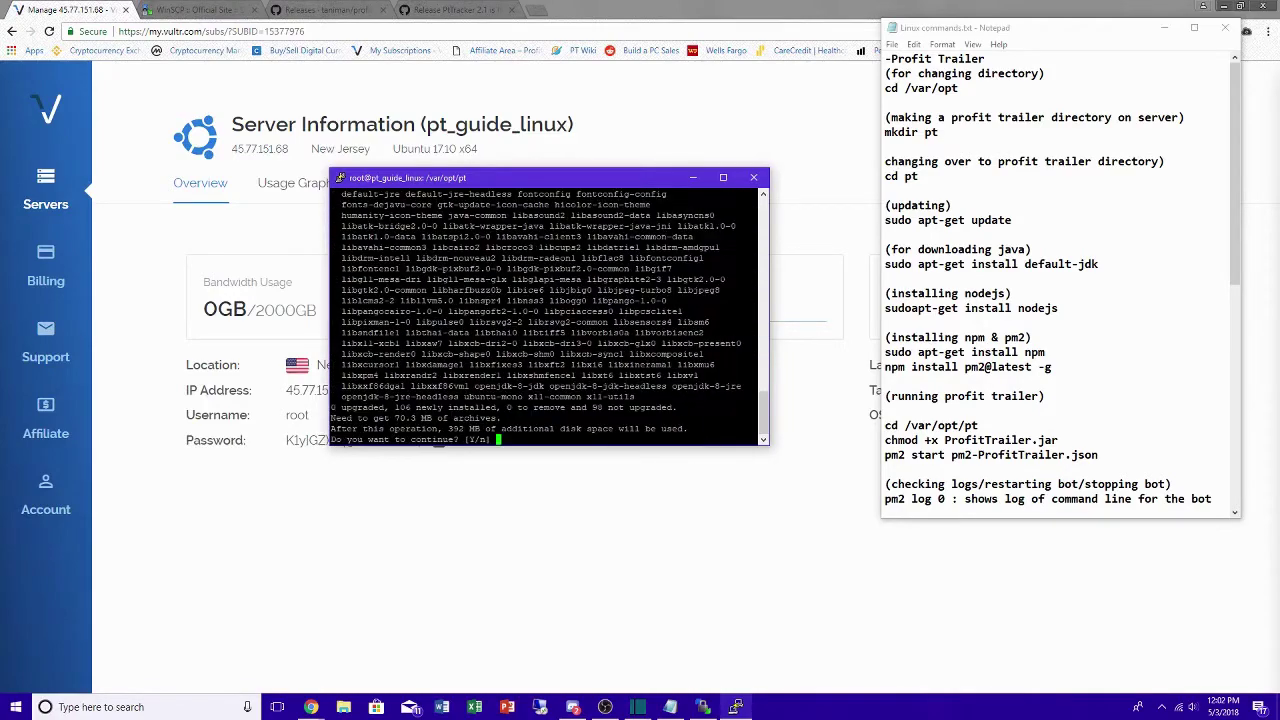
{"action": "type", "text": "y"}
{"action": "key", "text": "Return"}
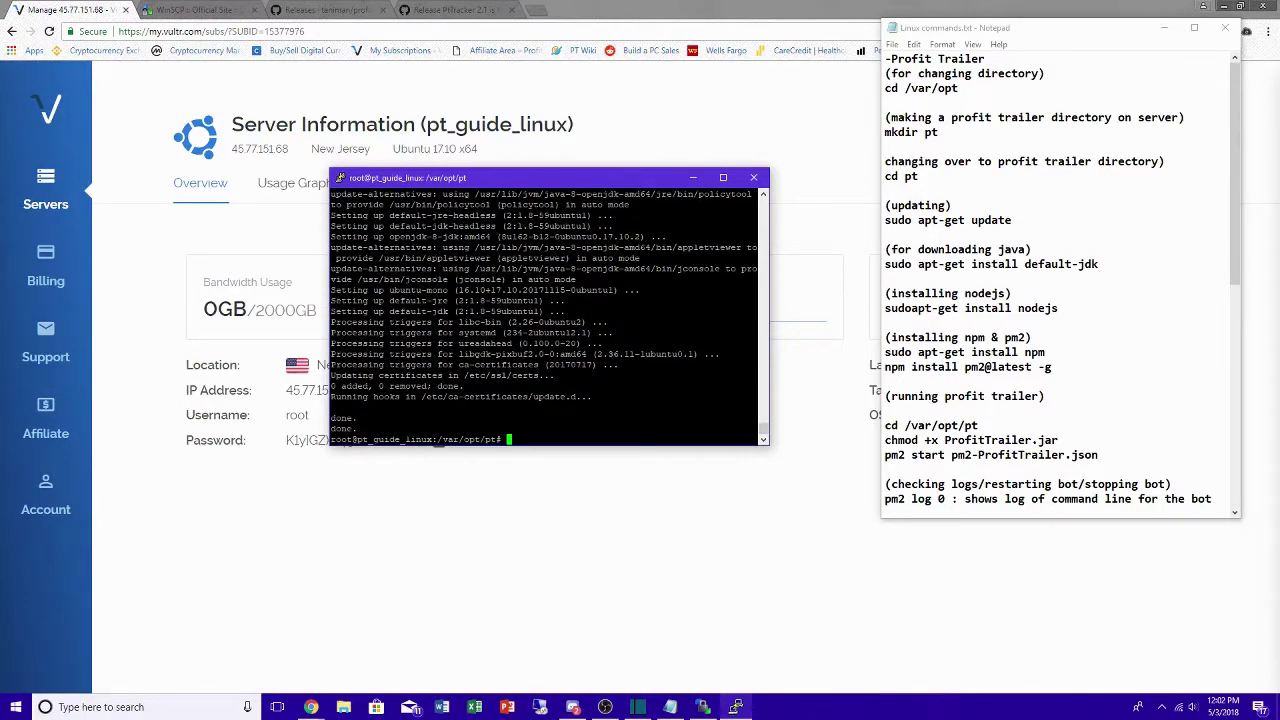
- Install the nodejs package on the server with sudo apt-get, accepting the installation
{"action": "type", "text": "sudo apt-get install nodejs"}
{"action": "key", "text": "Return"}
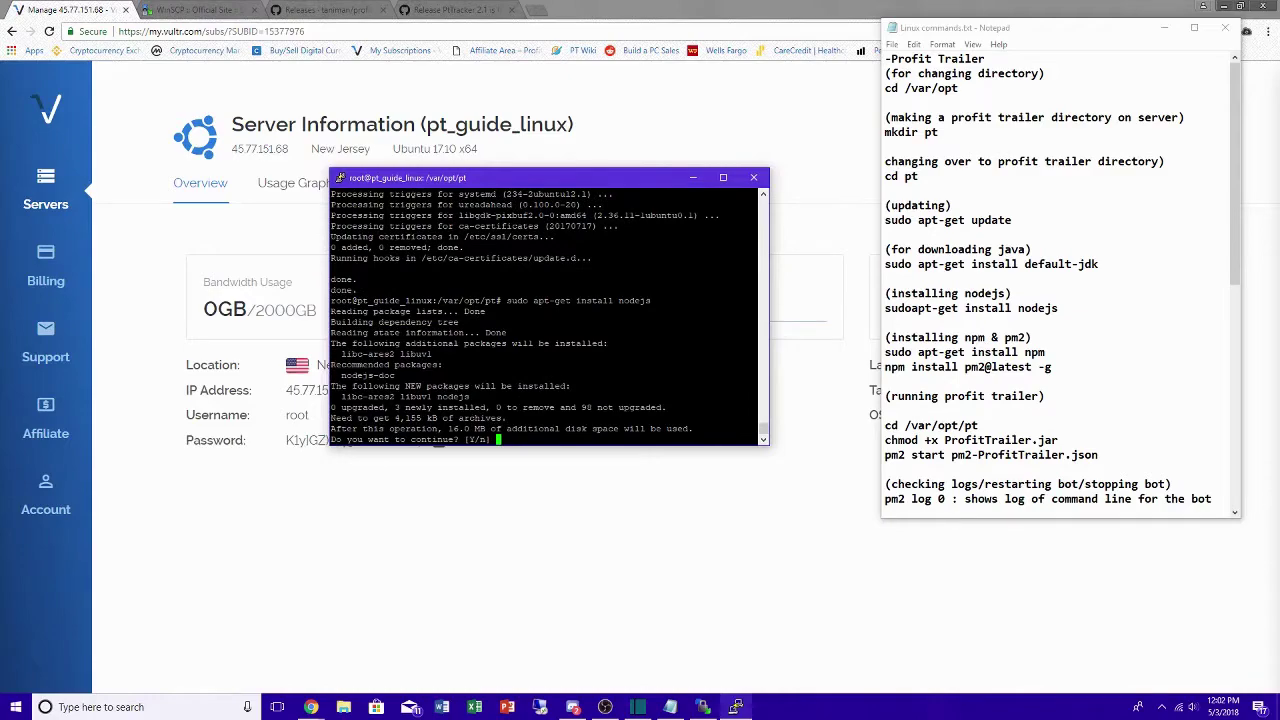
{"action": "type", "text": "Y"}
{"action": "key", "text": "Return"}
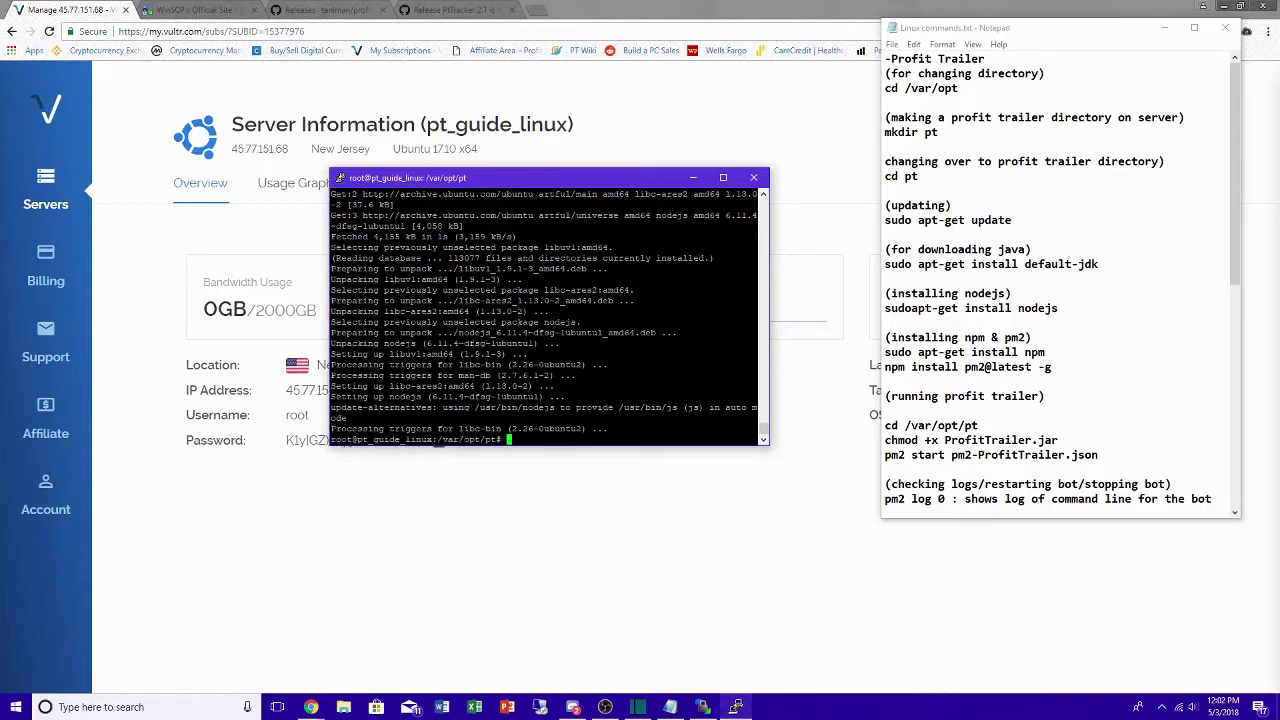
- Install npm on the server with apt-get, accepting the installation, and install pm2@latest globally through npm
{"action": "type", "text": "sudo apt-get install npm"}
{"action": "key", "text": "Return"}
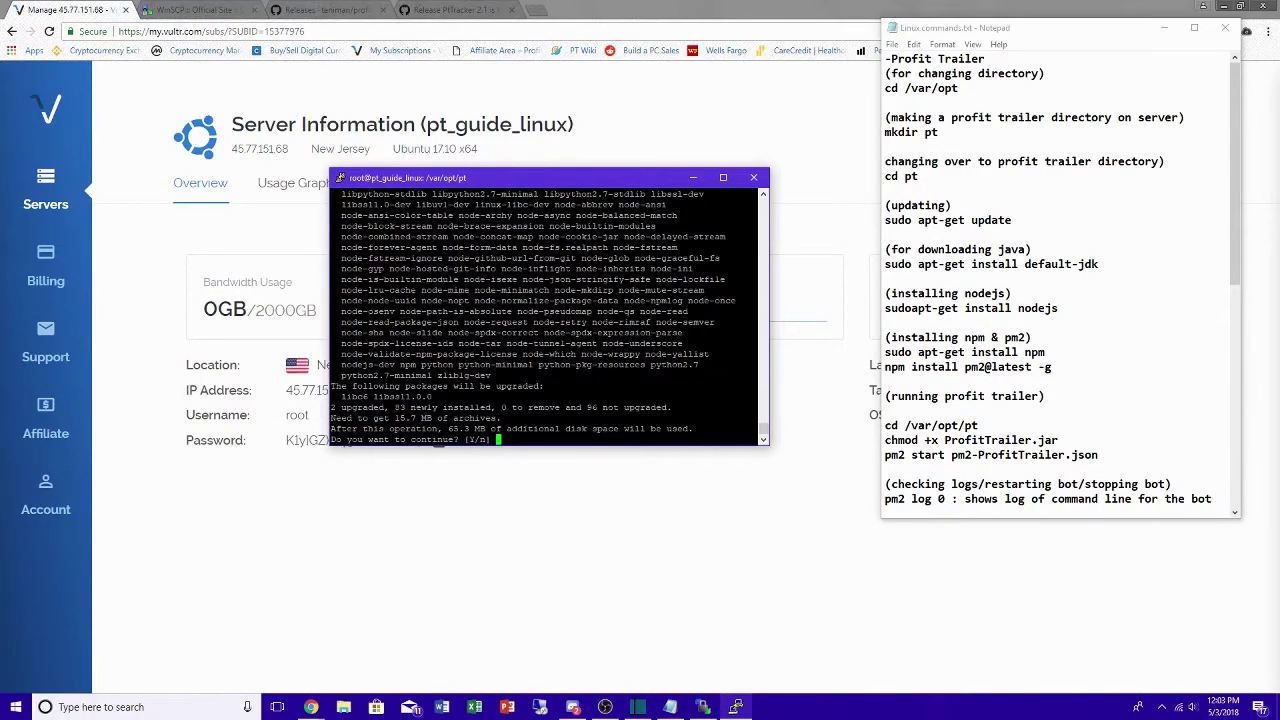
{"action": "key", "text": "Return"}
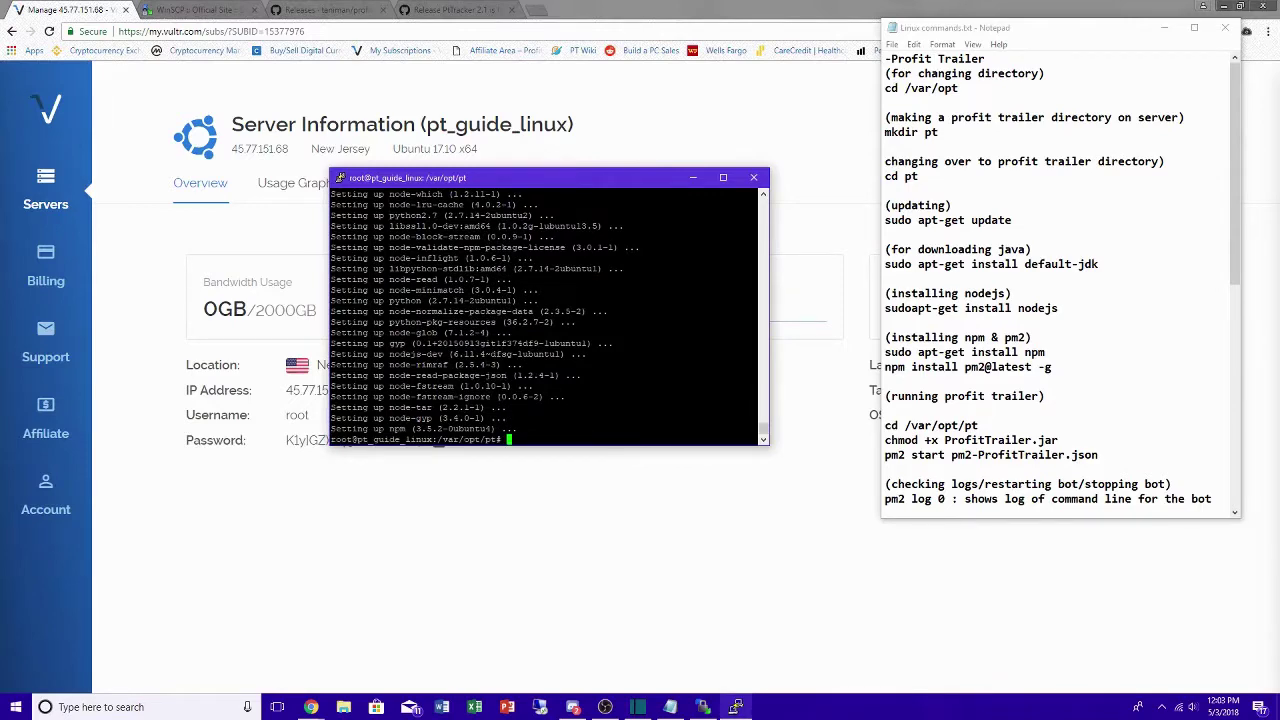
{"action": "type", "text": "npm install pm2@latest -g"}
{"action": "key", "text": "Return"}
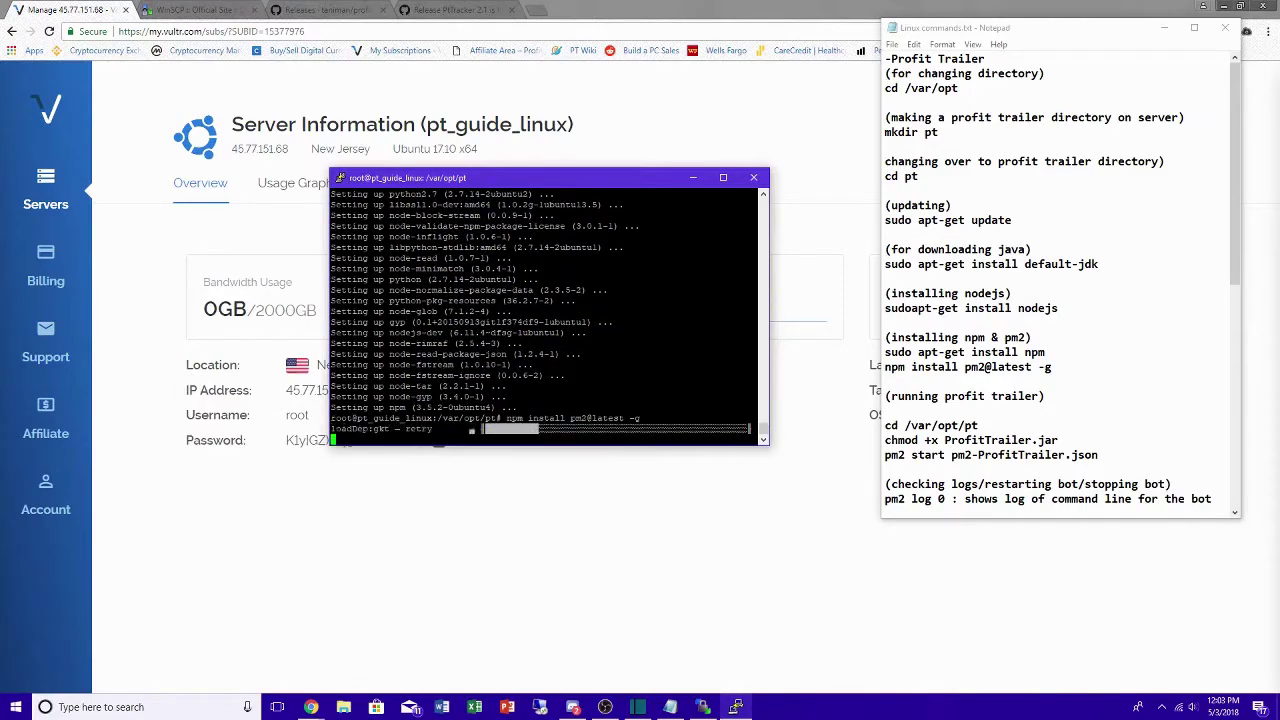
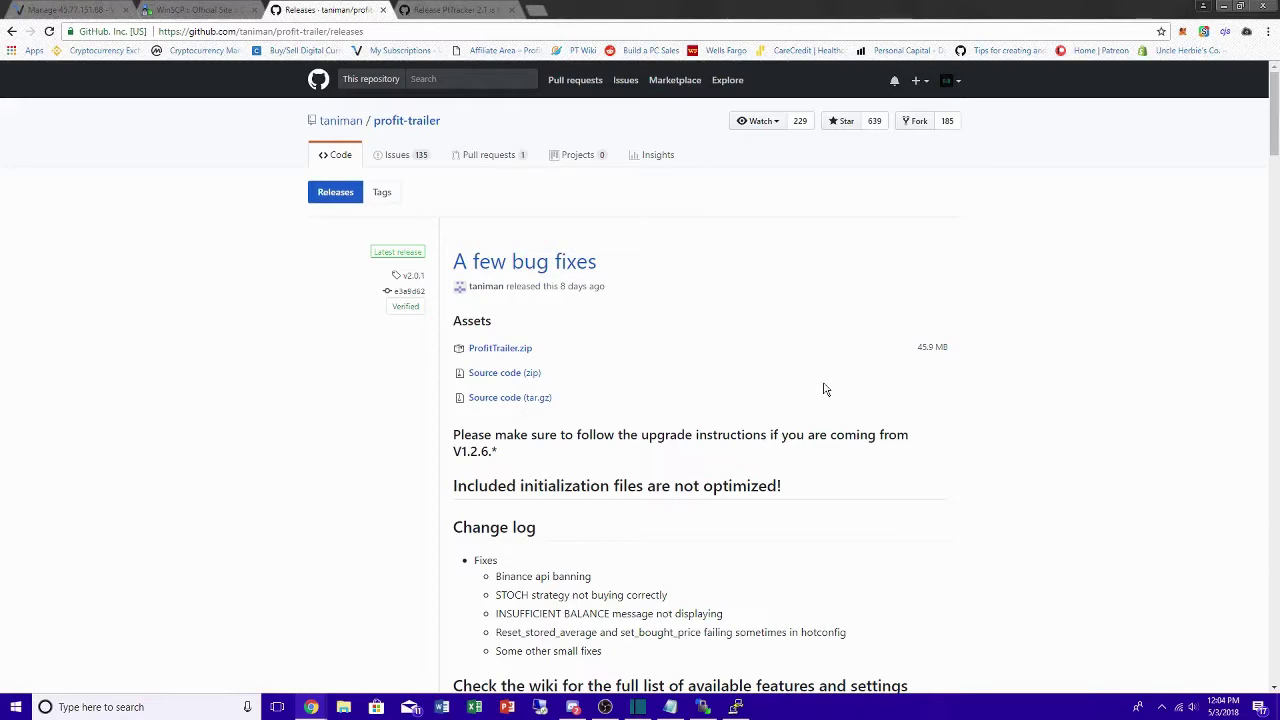
{"action": "left_click", "coordinate": [501, 347]}
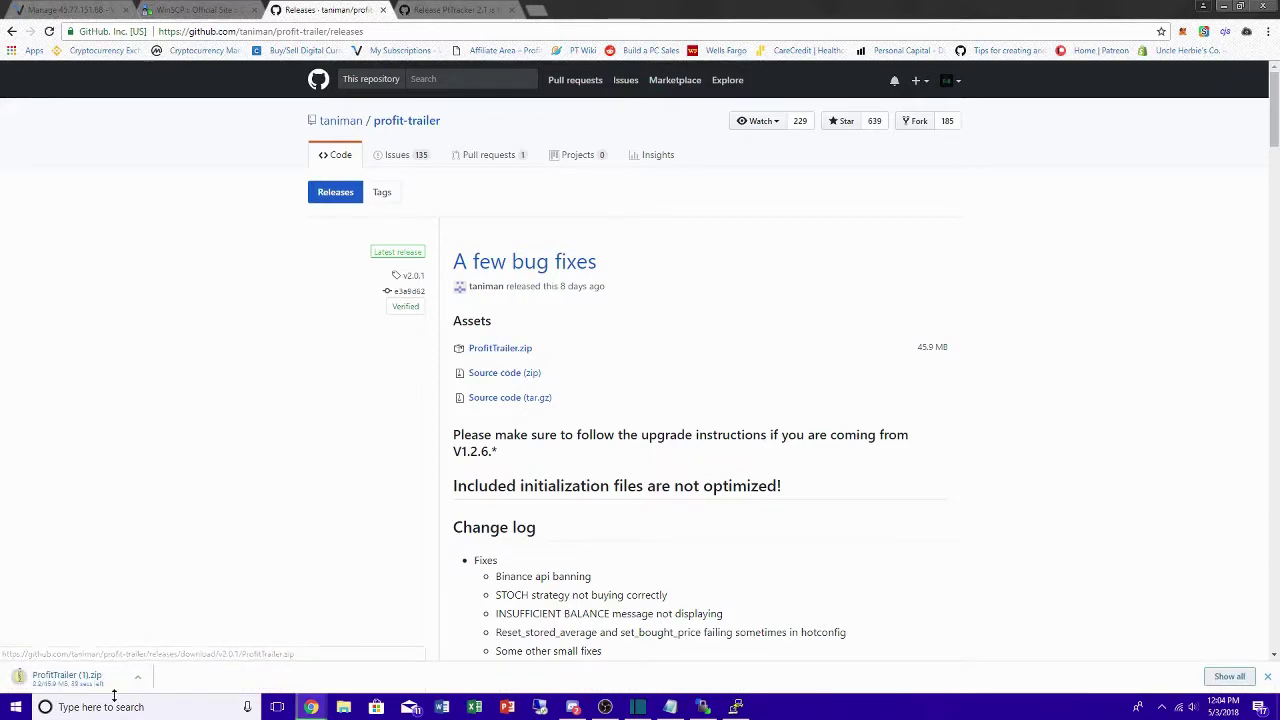
{"action": "right_click", "coordinate": [108, 676]}
{"action": "left_click", "coordinate": [140, 656]}
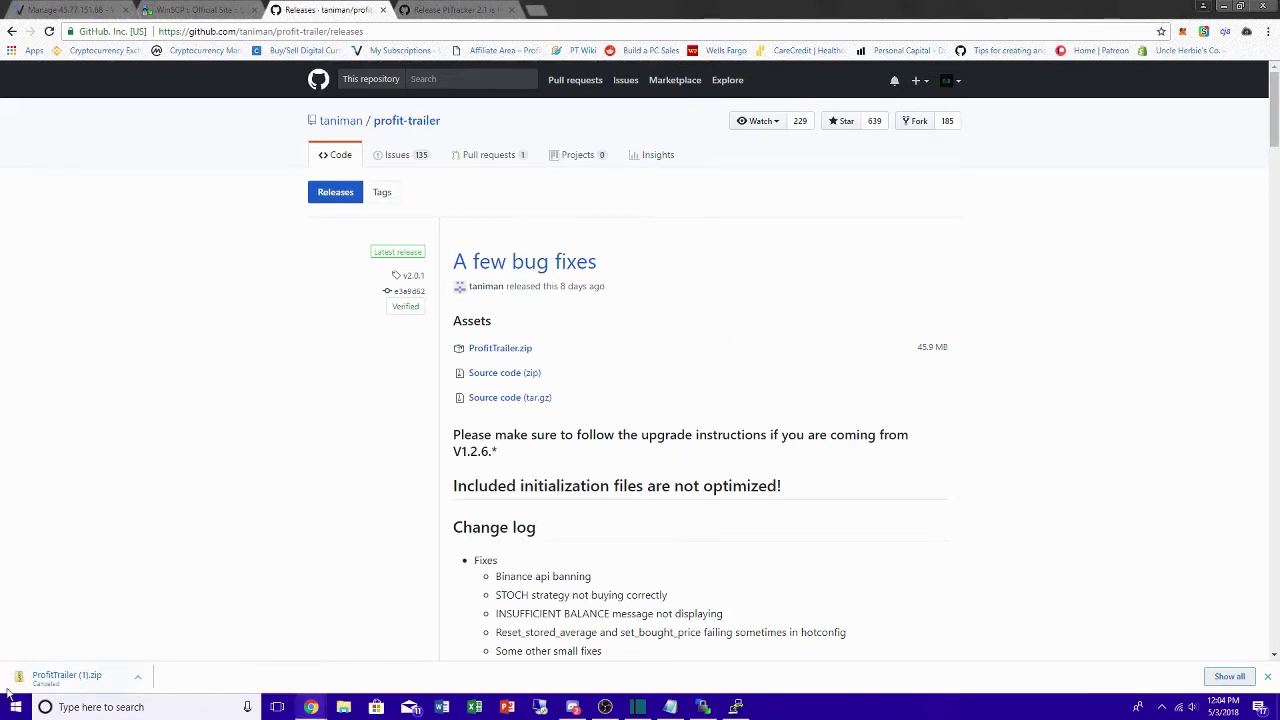
- Examine the ProfitTrailer 2.0.1 folder in ProfitTrailer Downloads on the desktop, including its initialization subfolder, and close the file window
{"action": "left_click", "coordinate": [1225, 7]}
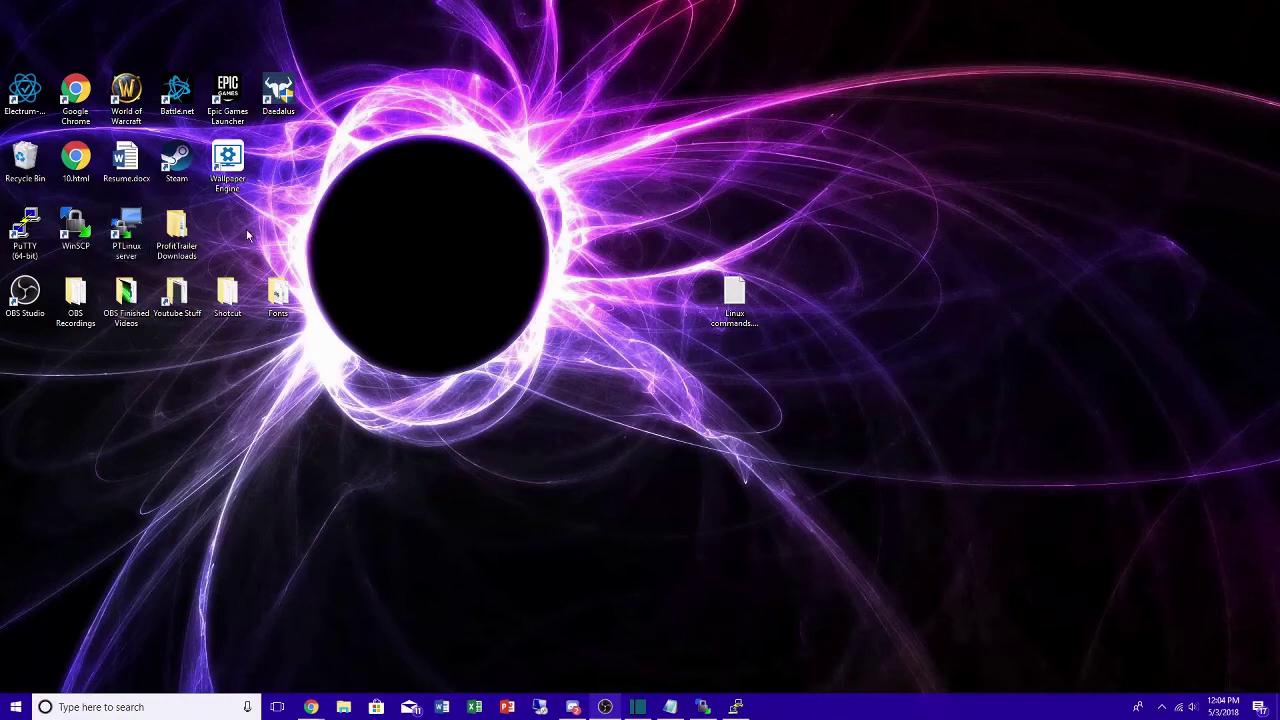
{"action": "double_click", "coordinate": [186, 234]}
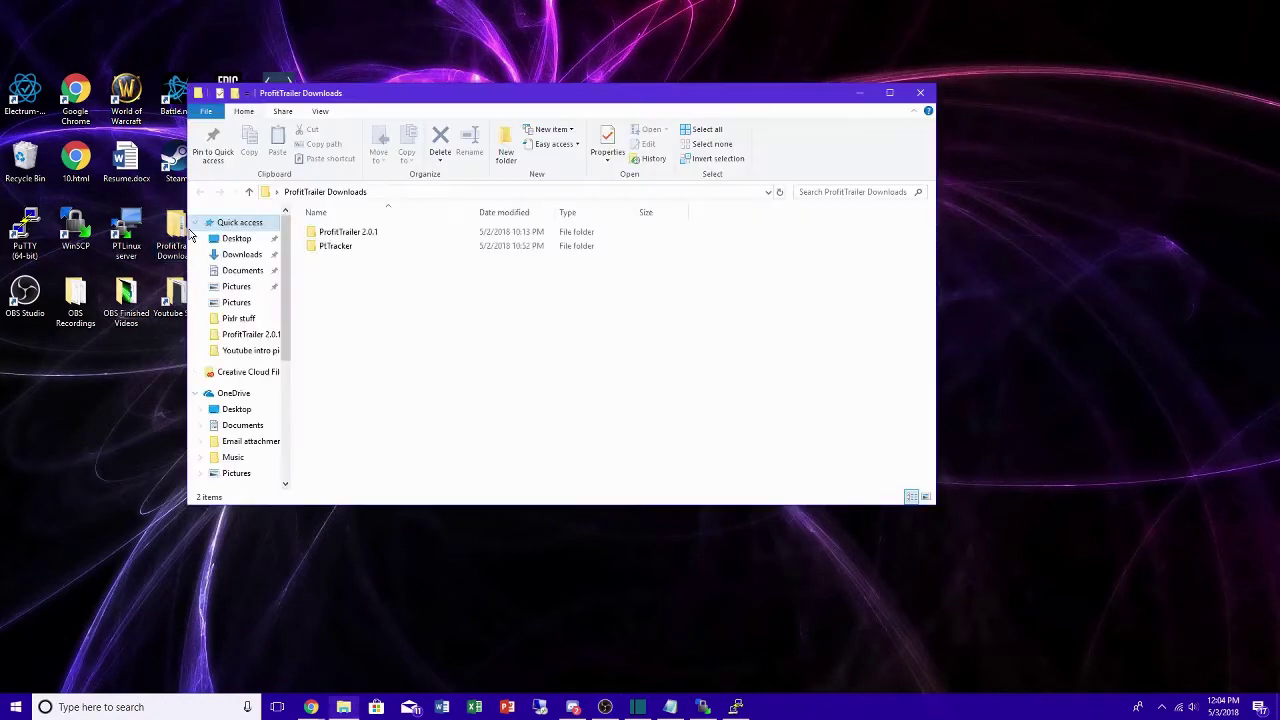
{"action": "double_click", "coordinate": [366, 233]}
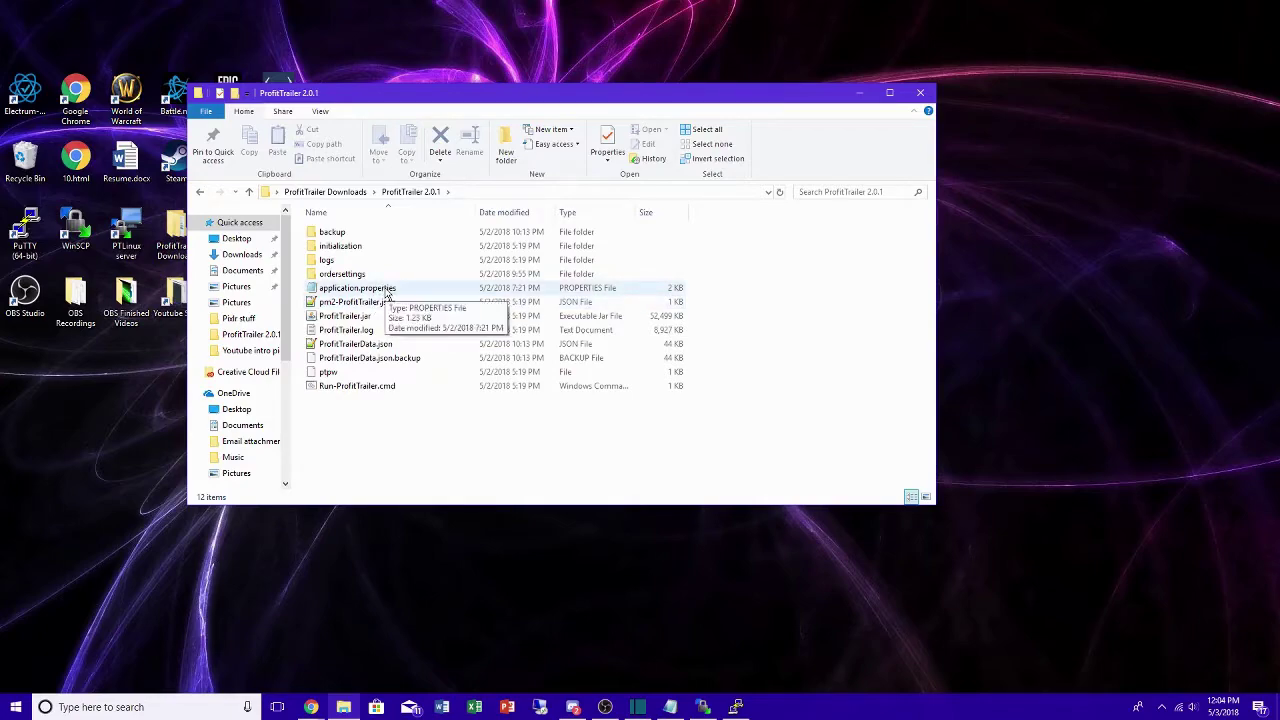
{"action": "double_click", "coordinate": [366, 247]}
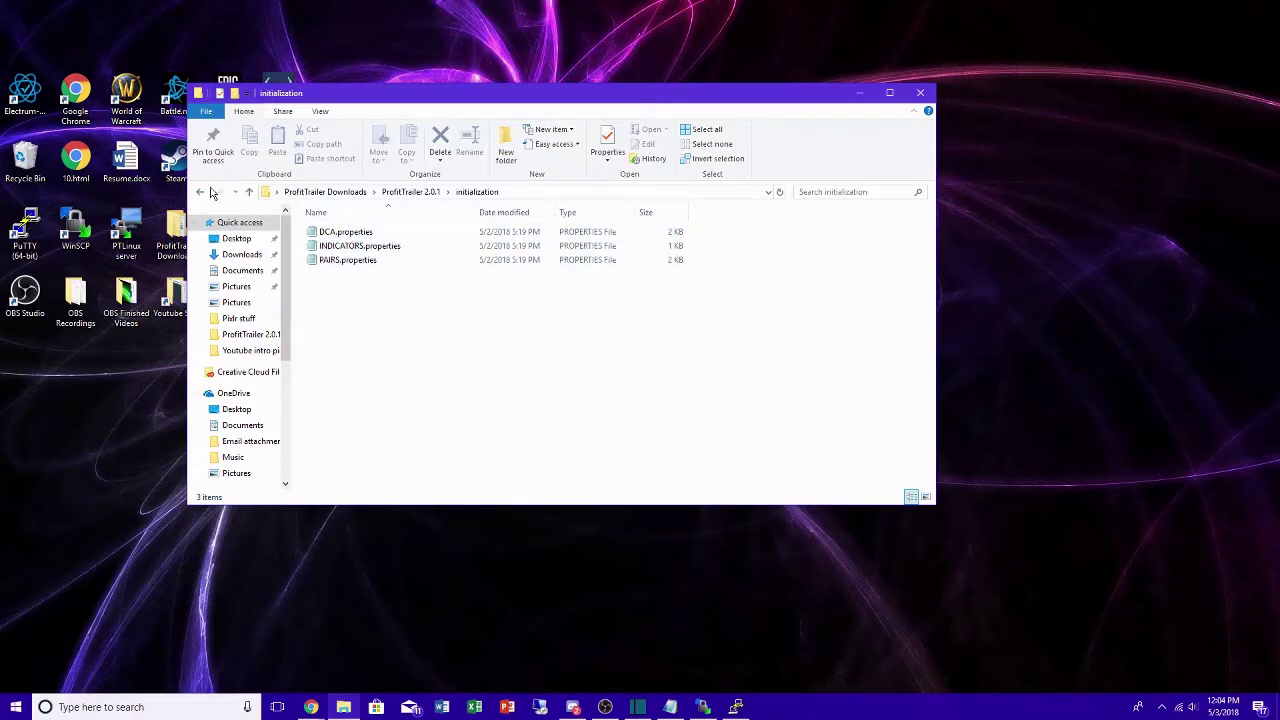
{"action": "left_click", "coordinate": [201, 191]}
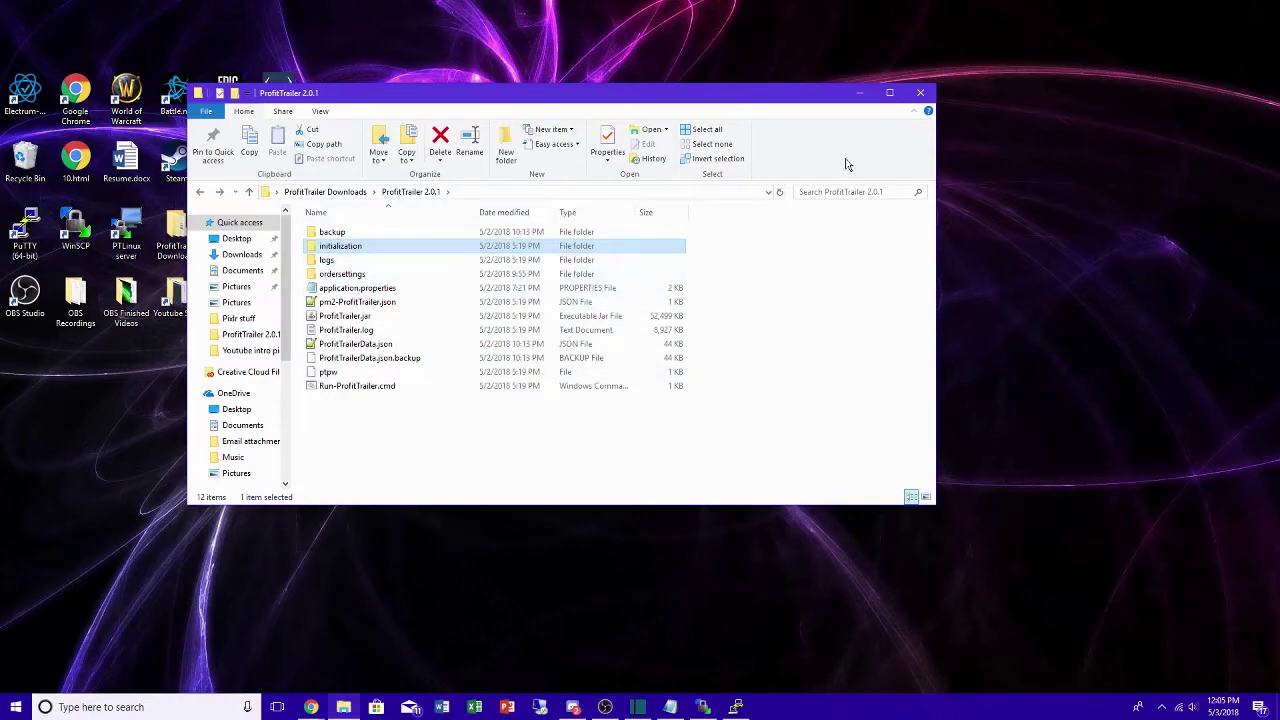
{"action": "left_click", "coordinate": [921, 93]}
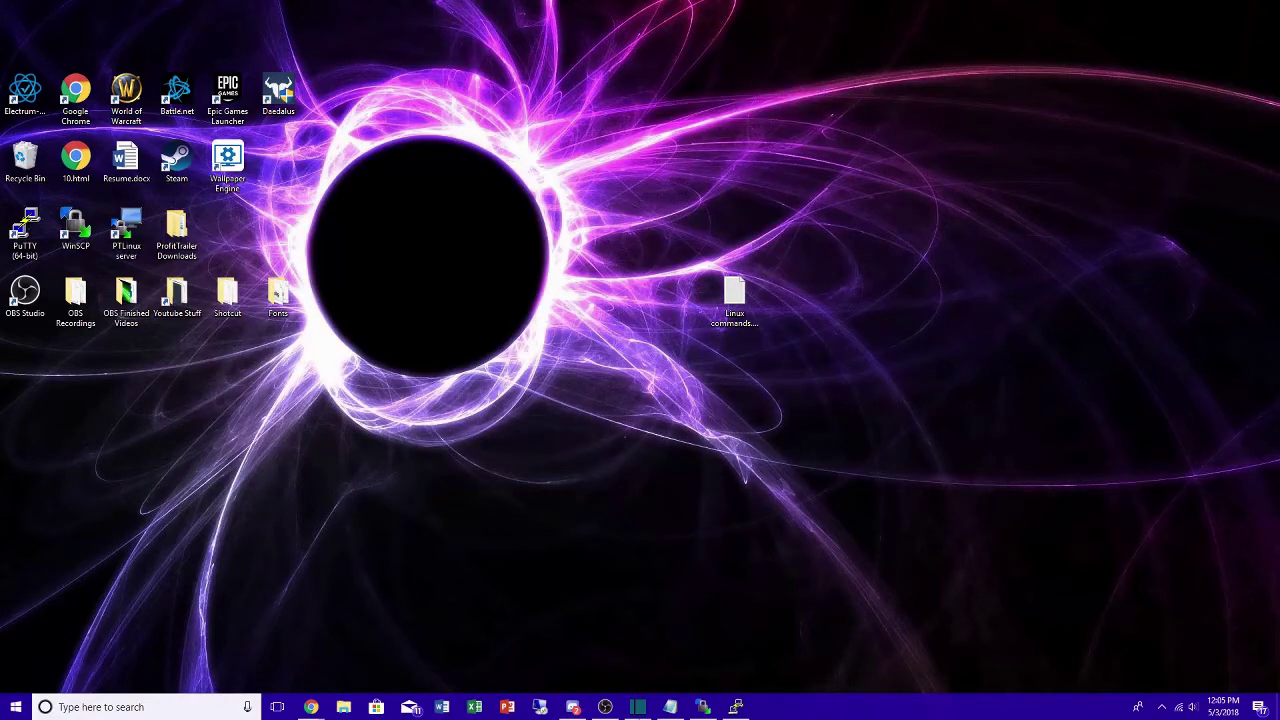
- Switch to WinSCP and open the /var/opt/pt directory on the server
{"action": "left_click", "coordinate": [703, 707]}
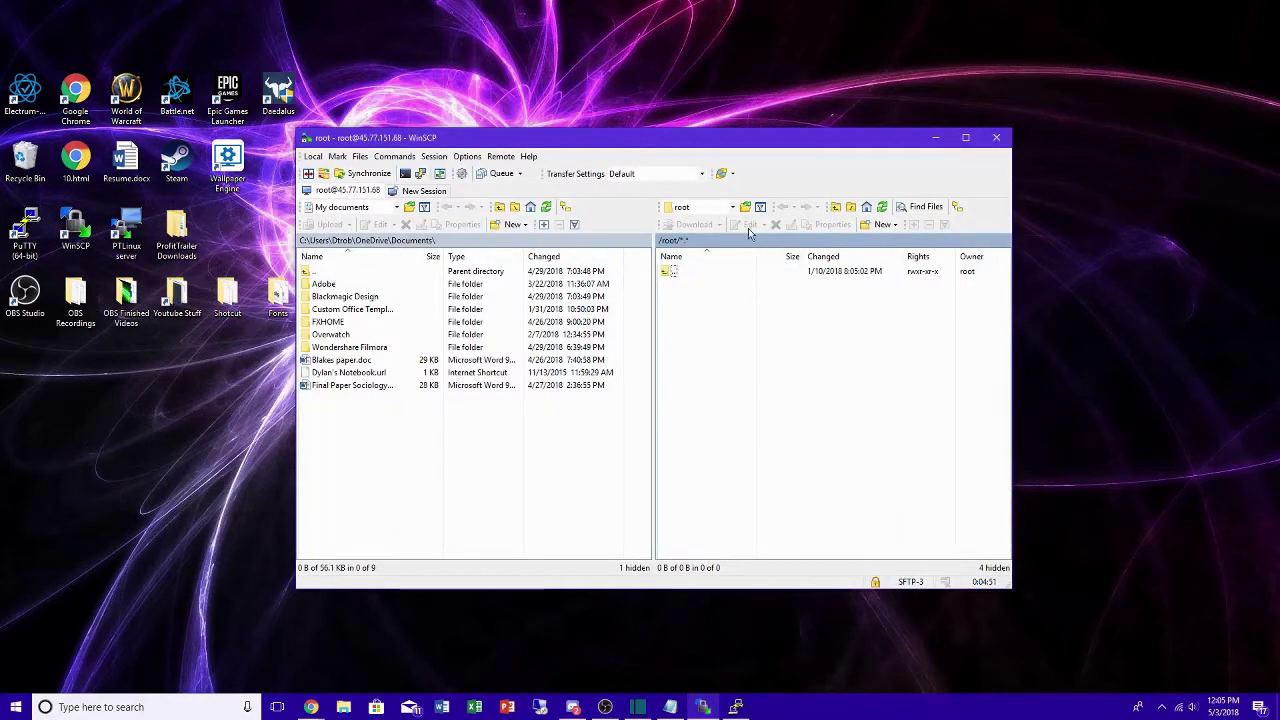
{"action": "double_click", "coordinate": [666, 271]}
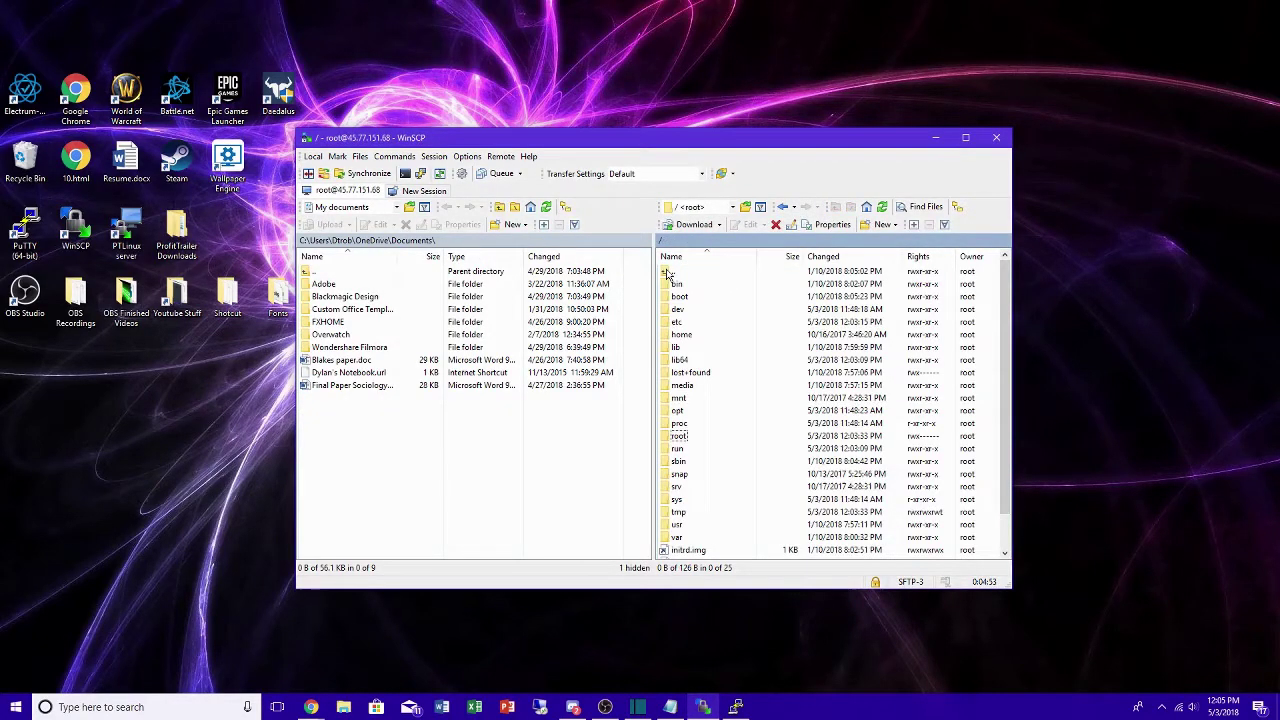
{"action": "double_click", "coordinate": [690, 537]}
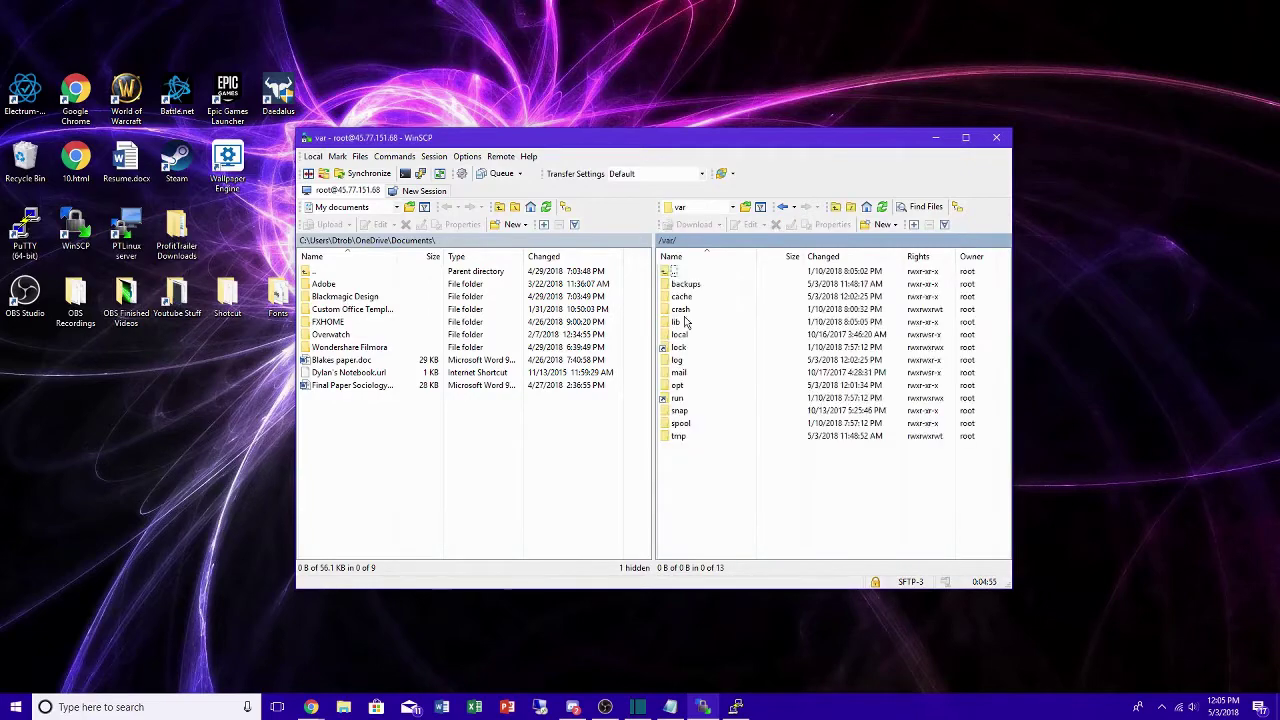
{"action": "double_click", "coordinate": [684, 385]}
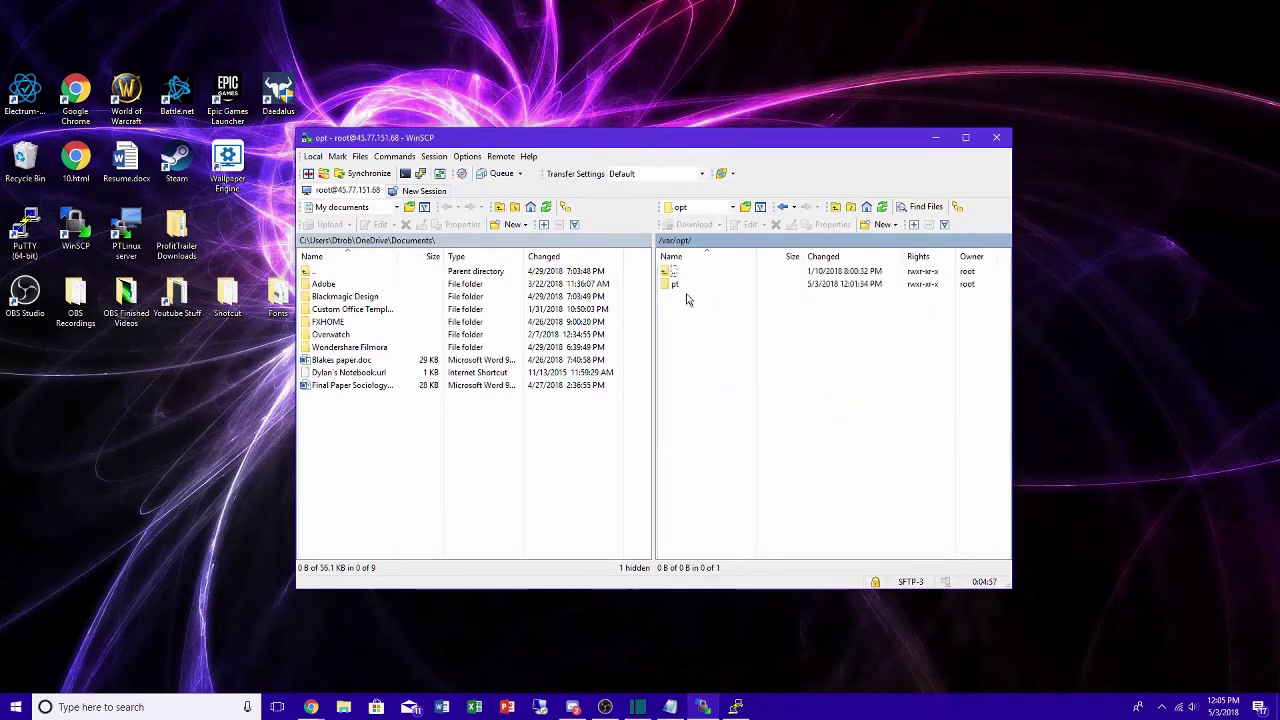
{"action": "double_click", "coordinate": [677, 286]}
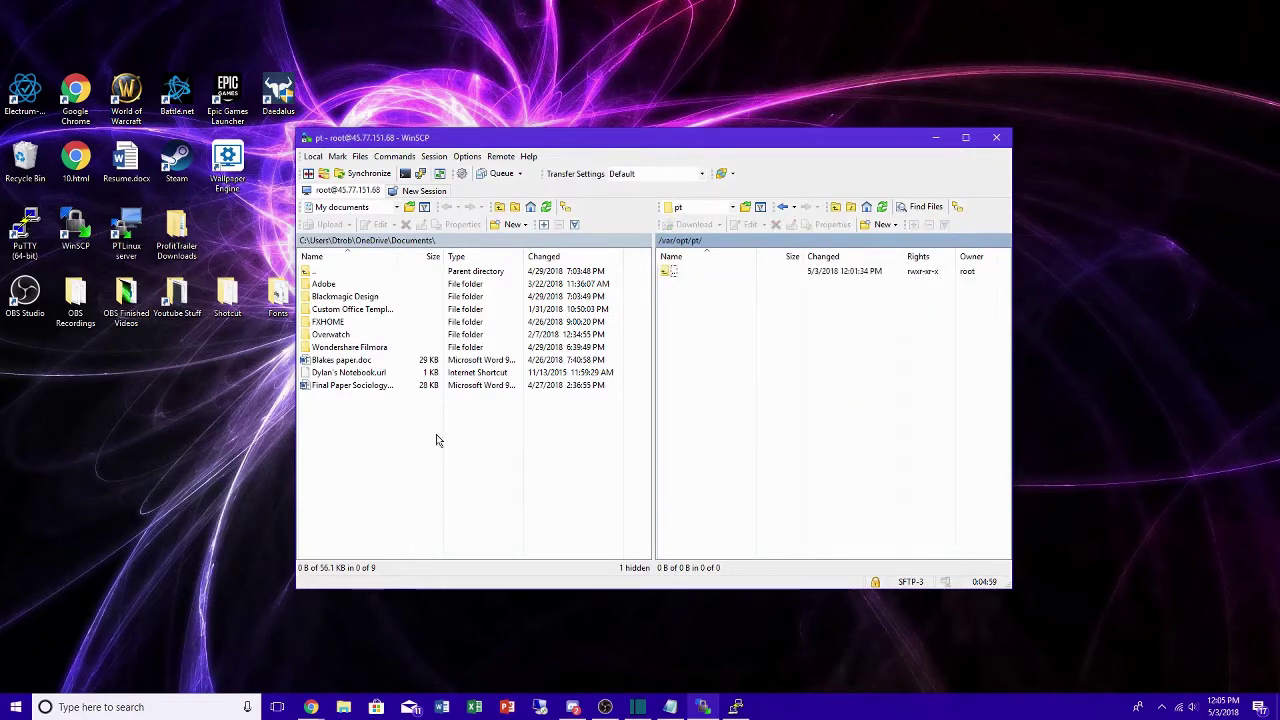
- Open the desktop's ProfitTrailer Downloads/ProfitTrailer 2.0.1 folder on the local side of WinSCP
{"action": "left_click", "coordinate": [396, 207]}
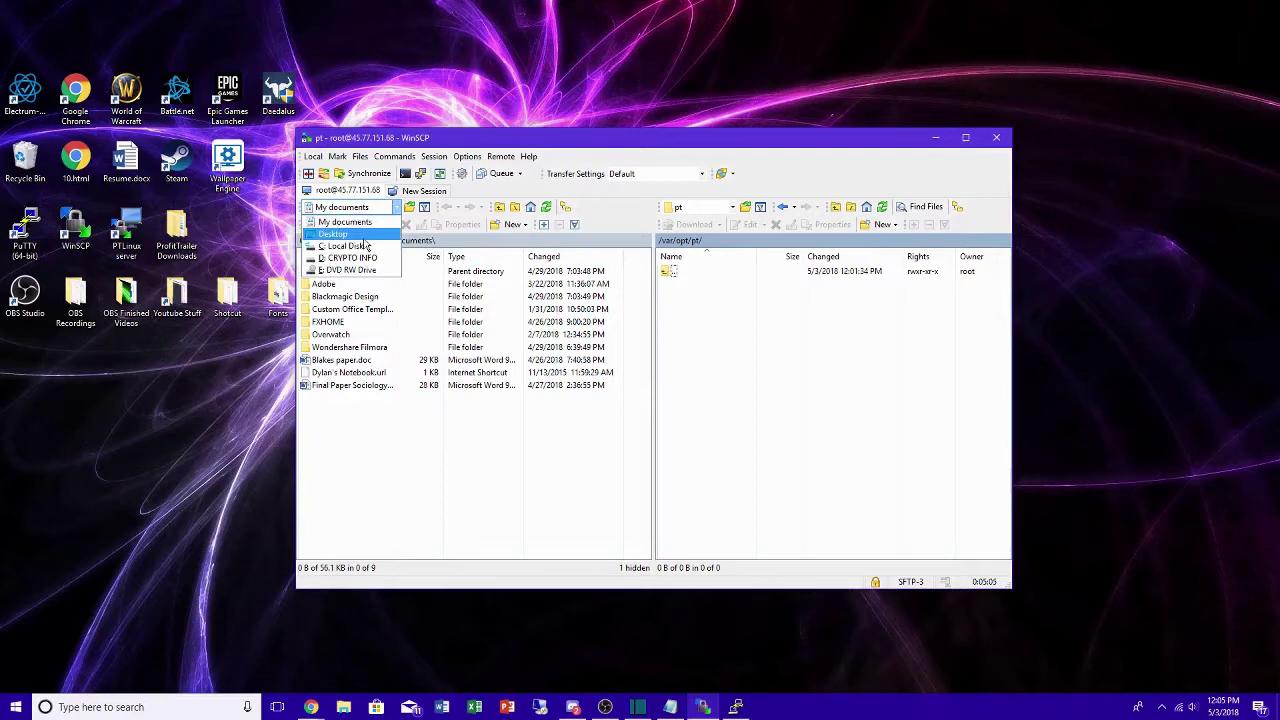
{"action": "left_click", "coordinate": [363, 238]}
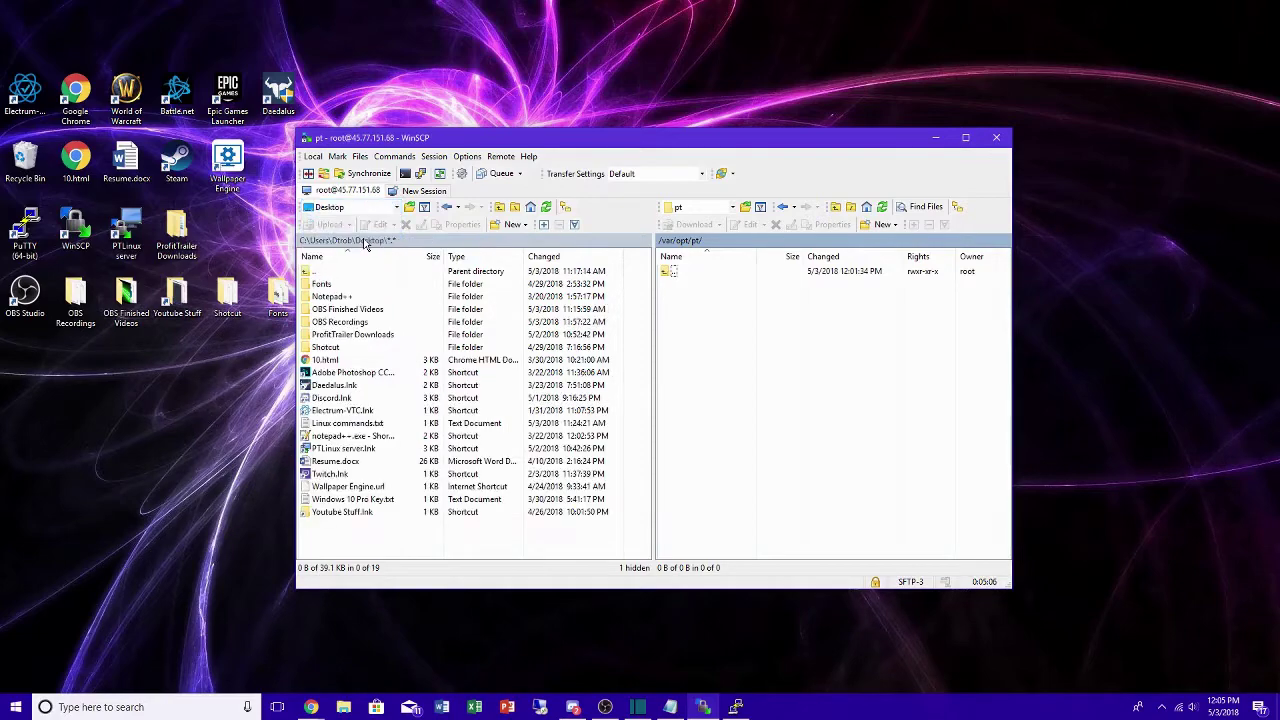
{"action": "double_click", "coordinate": [370, 338]}
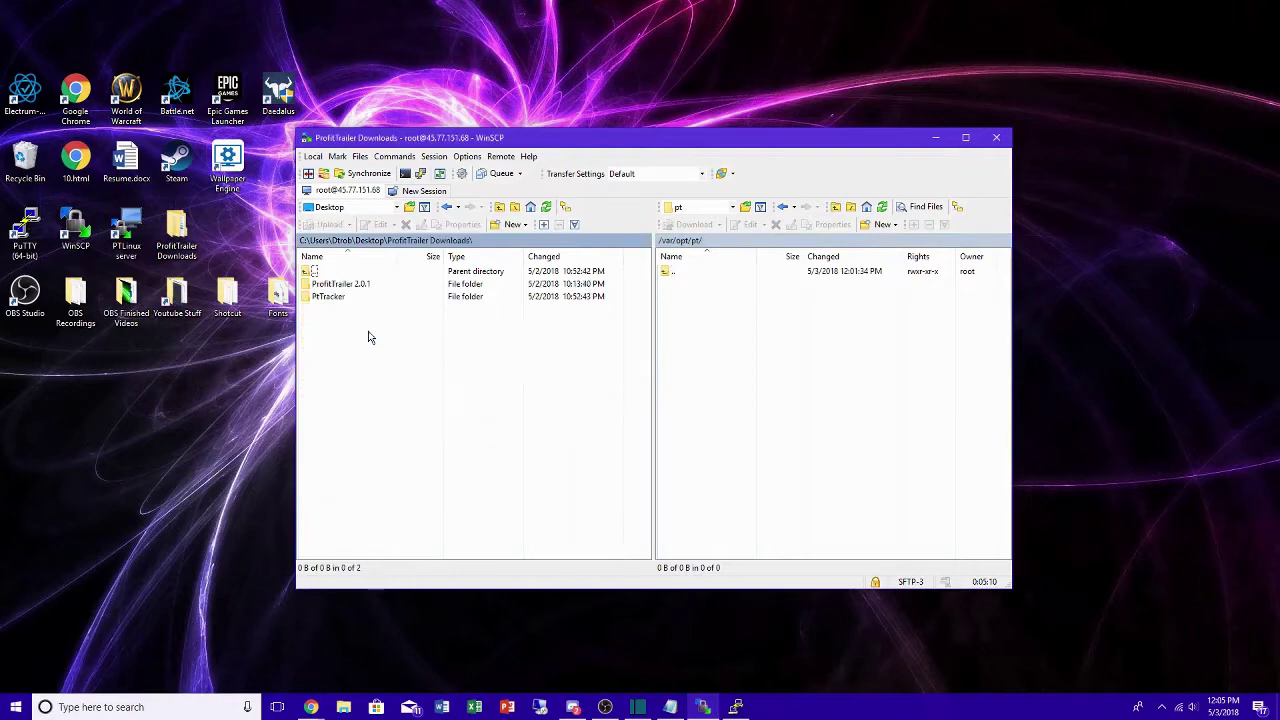
{"action": "double_click", "coordinate": [340, 285]}
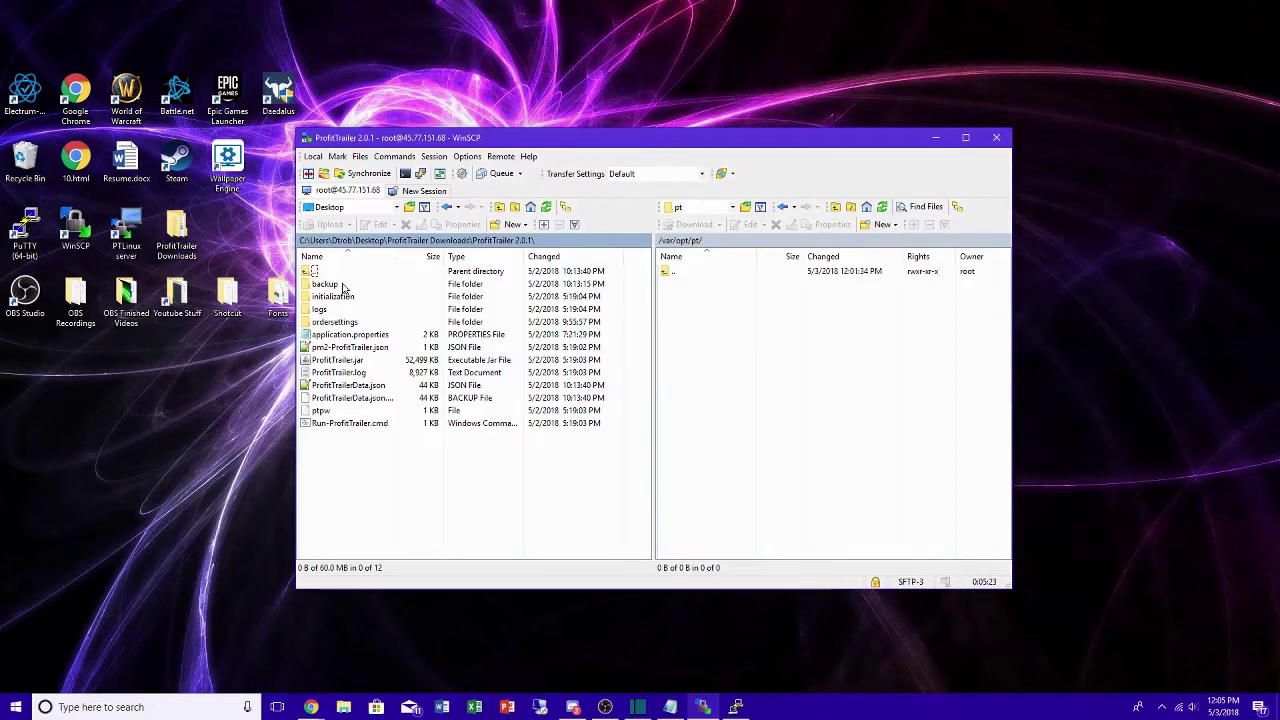
- Upload all files and folders of the local ProfitTrailer 2.0.1 folder to /var/opt/pt on the server
{"action": "left_click_drag", "start_coordinate": [414, 451], "coordinate": [325, 278]}
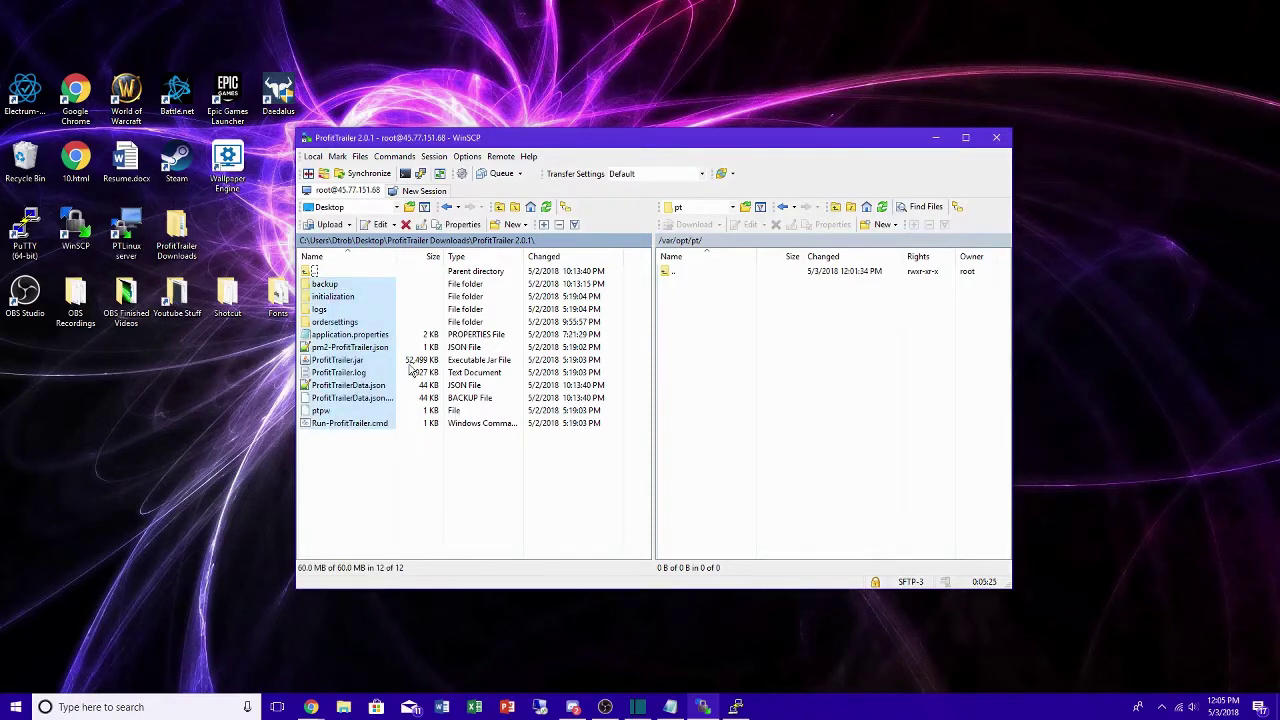
{"action": "left_click_drag", "start_coordinate": [350, 340], "coordinate": [802, 356]}
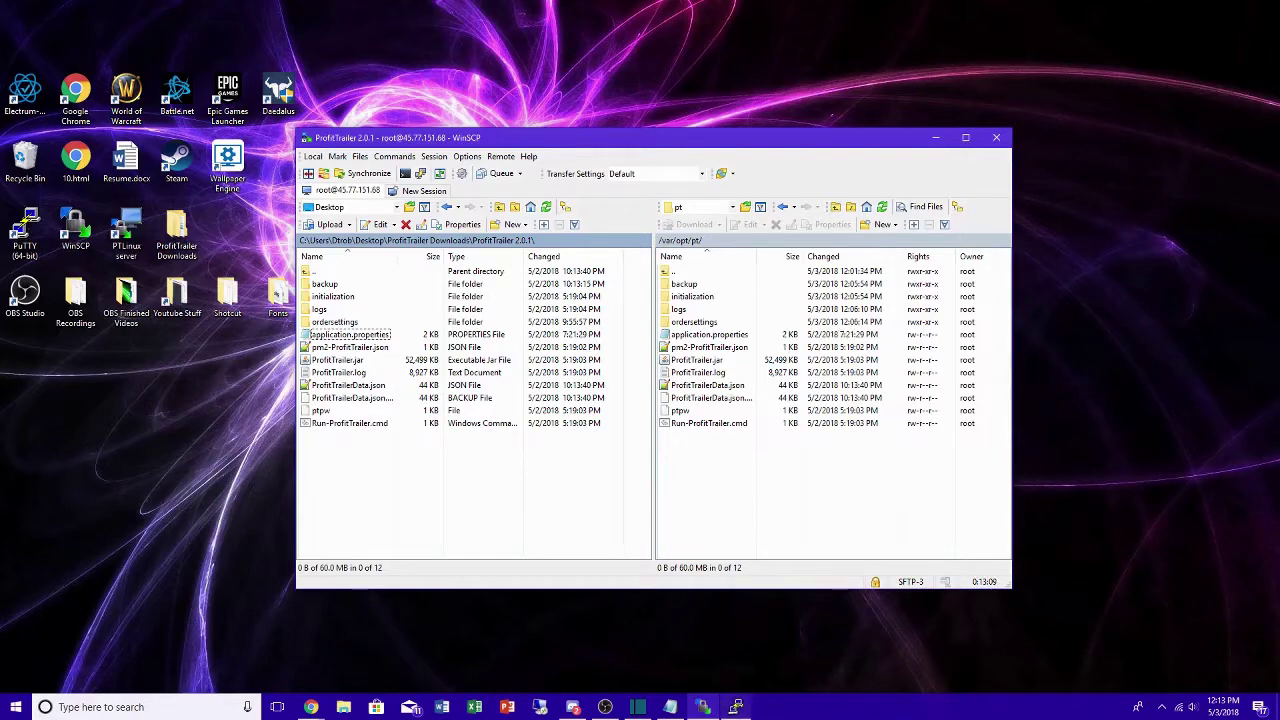
- Switch to PuTTY, consult the running section of Linux commands.txt, and make ProfitTrailer.jar executable with chmod +x
{"action": "left_click", "coordinate": [736, 706]}
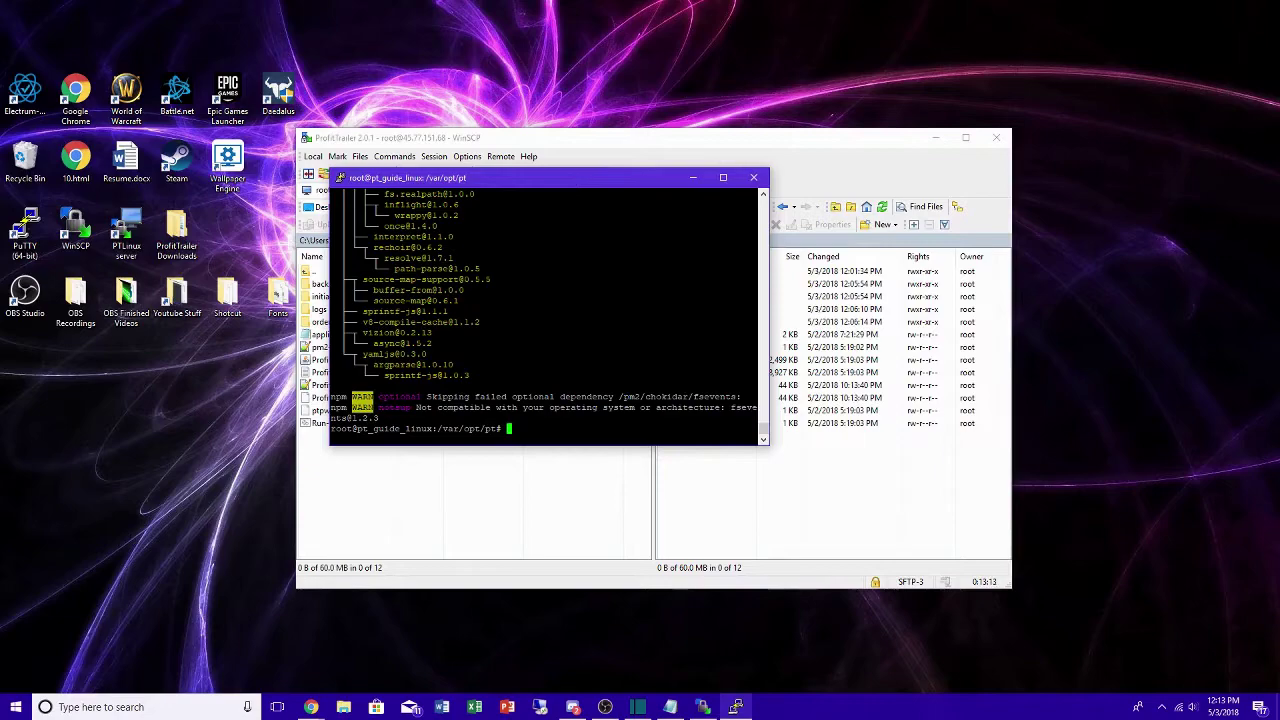
{"action": "left_click", "coordinate": [670, 706]}
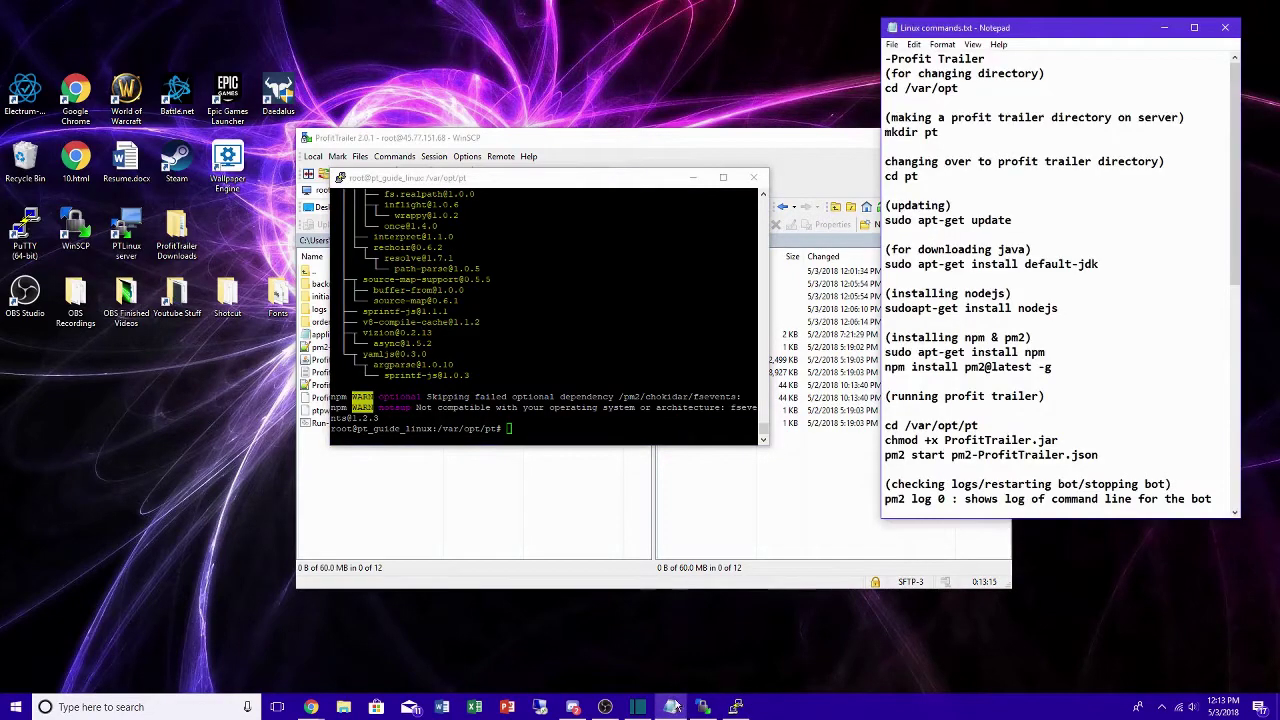
{"action": "scroll", "coordinate": [958, 396], "scroll_direction": "down", "scroll_amount": 1}
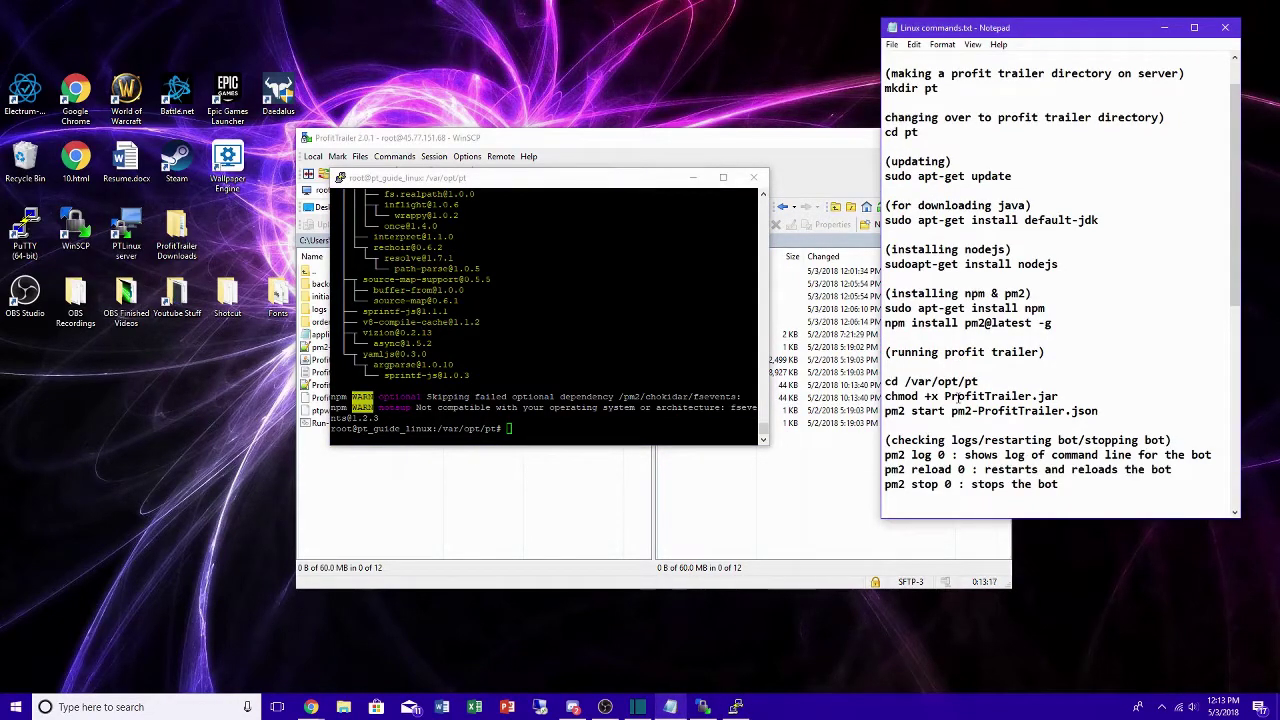
{"action": "scroll", "coordinate": [958, 396], "scroll_direction": "down", "scroll_amount": 2}
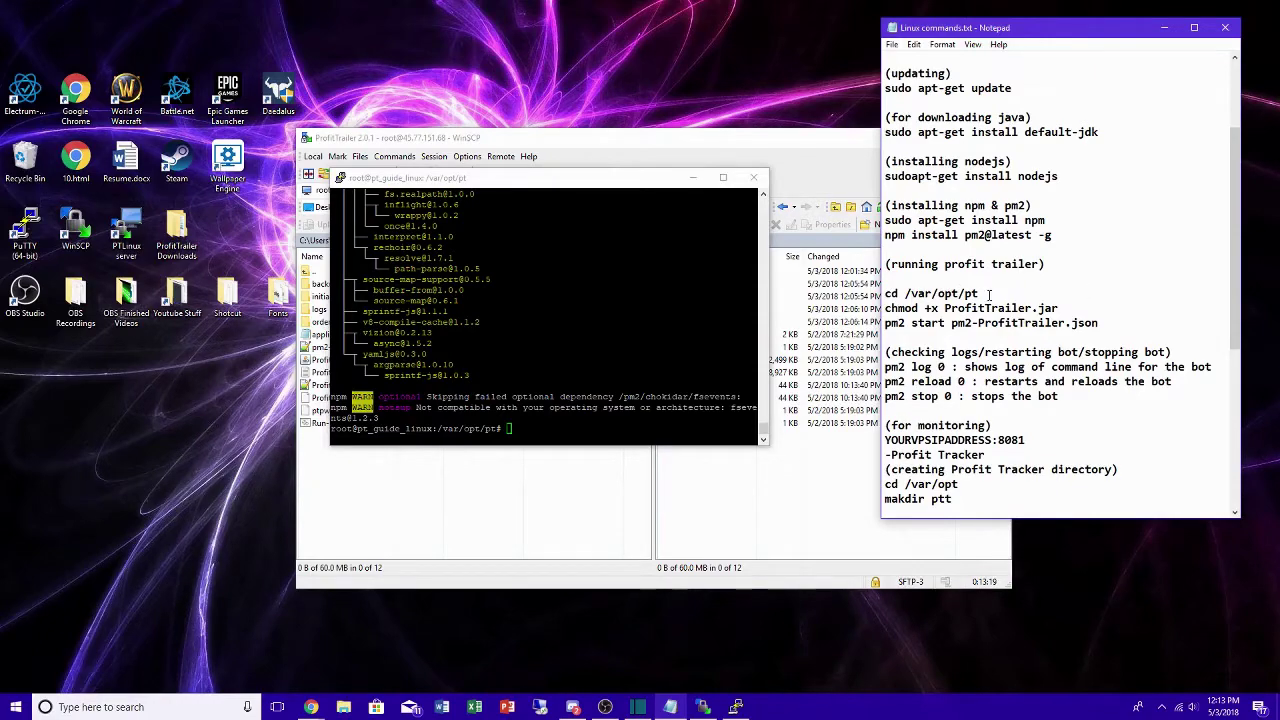
{"action": "left_click_drag", "start_coordinate": [990, 294], "coordinate": [884, 294]}
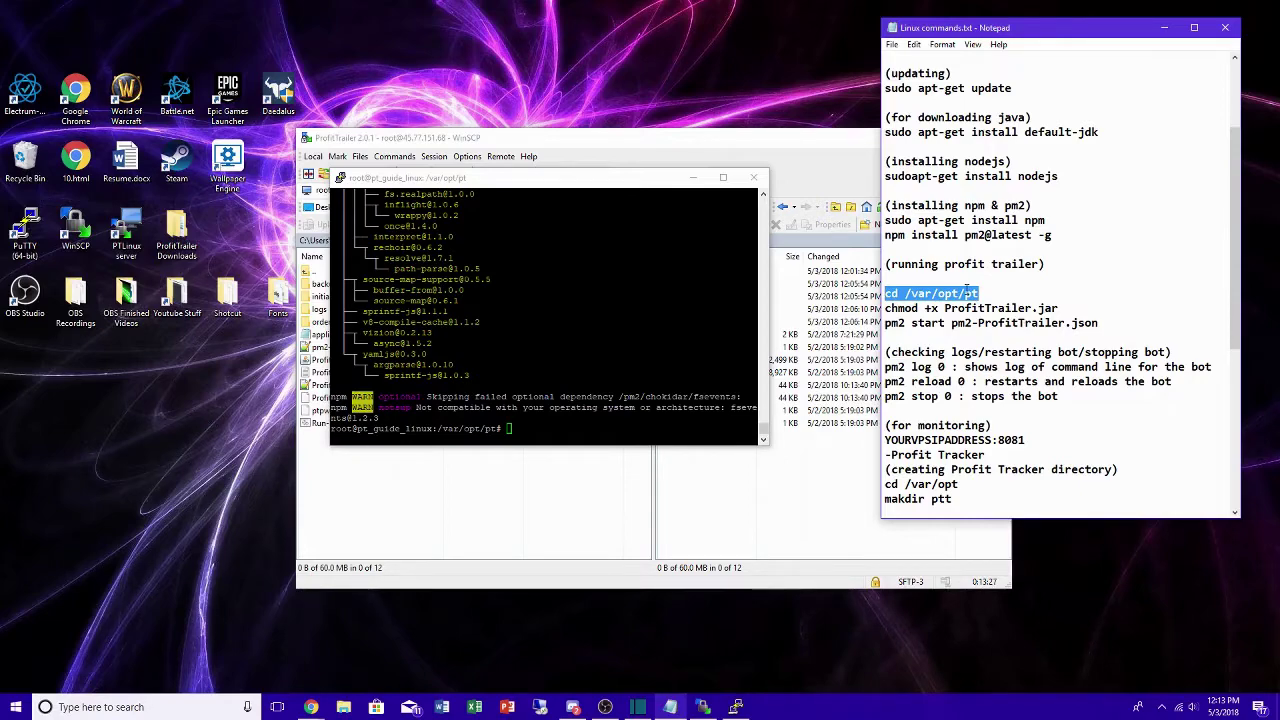
{"action": "key", "text": "alt+Tab"}
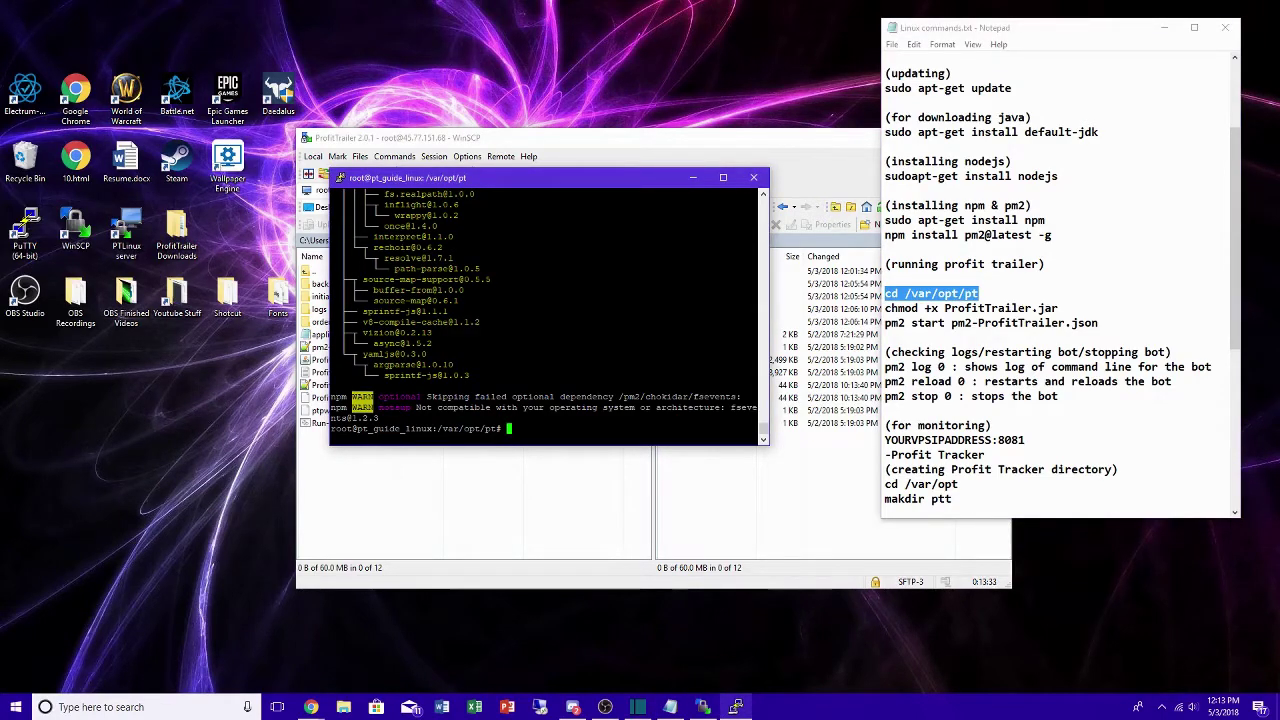
{"action": "type", "text": "chmod +x Profit"}
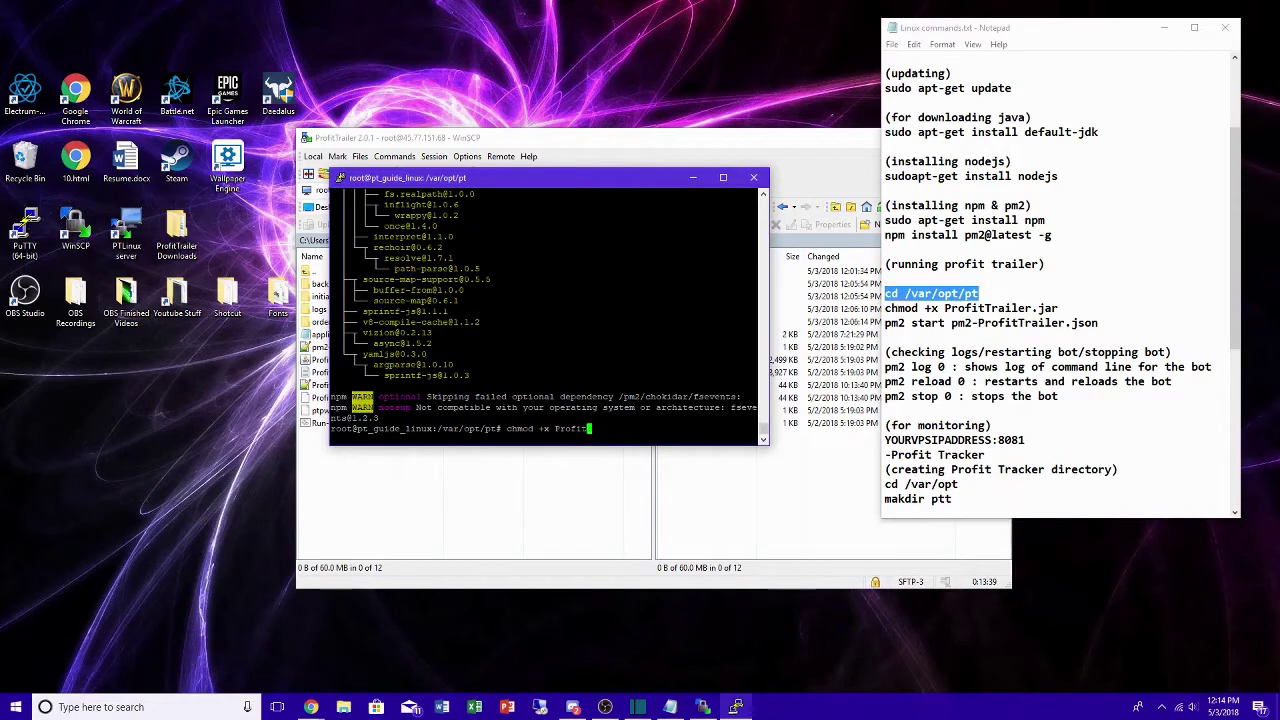
{"action": "type", "text": "Trailer.jar"}
{"action": "key", "text": "Return"}
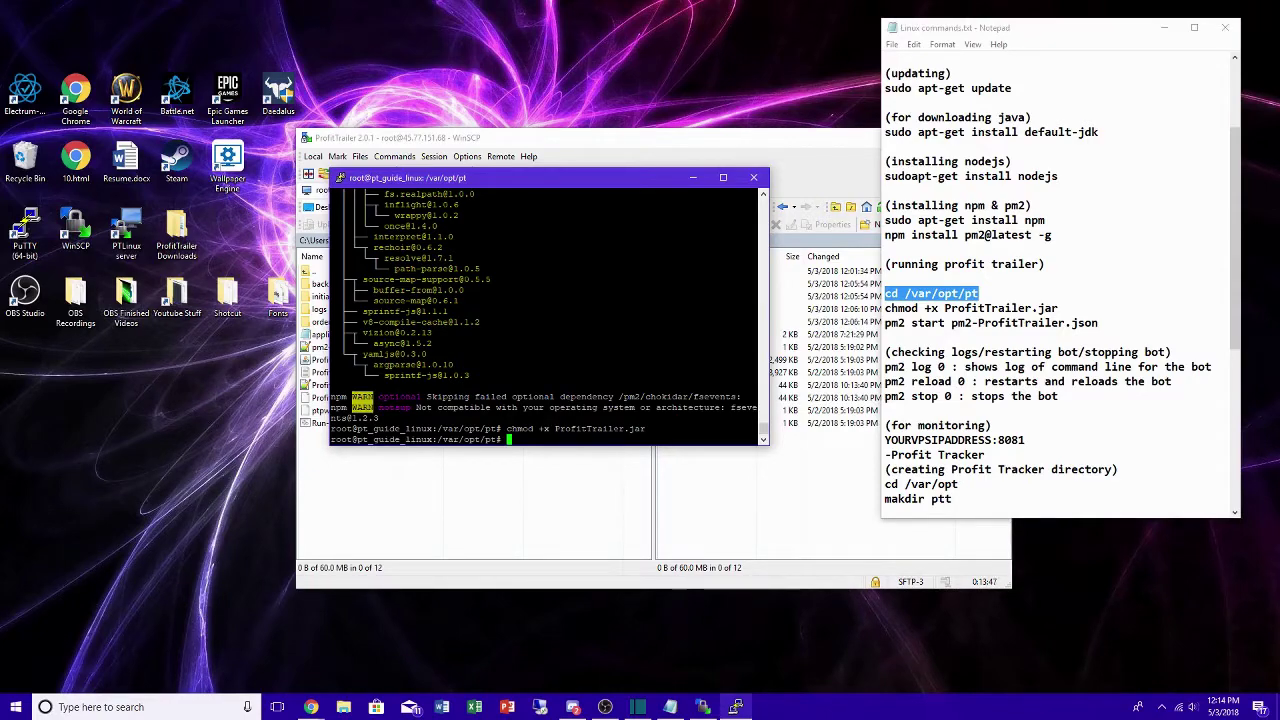
- Start the bot with pm2 start pm2-ProfitTrailer.json and show its log with pm2 log 0
{"action": "type", "text": "pm2 start pm2-ProfitTrailer.json"}
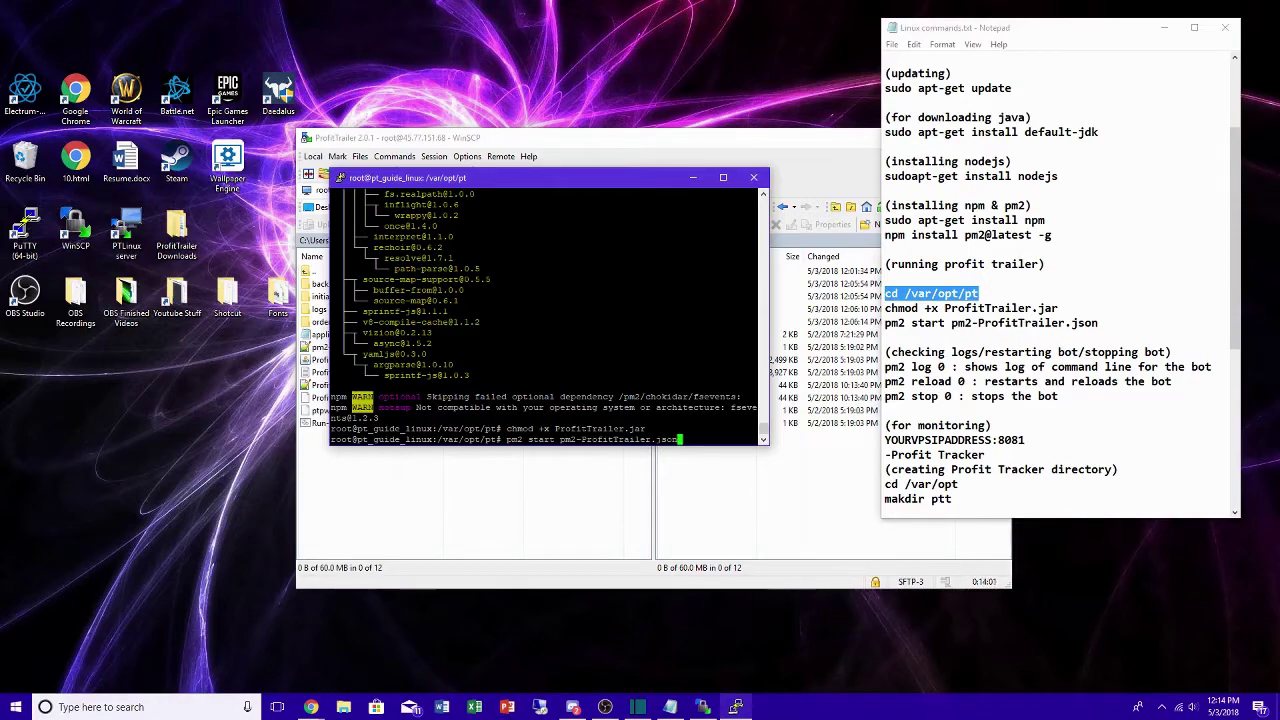
{"action": "key", "text": "Return"}
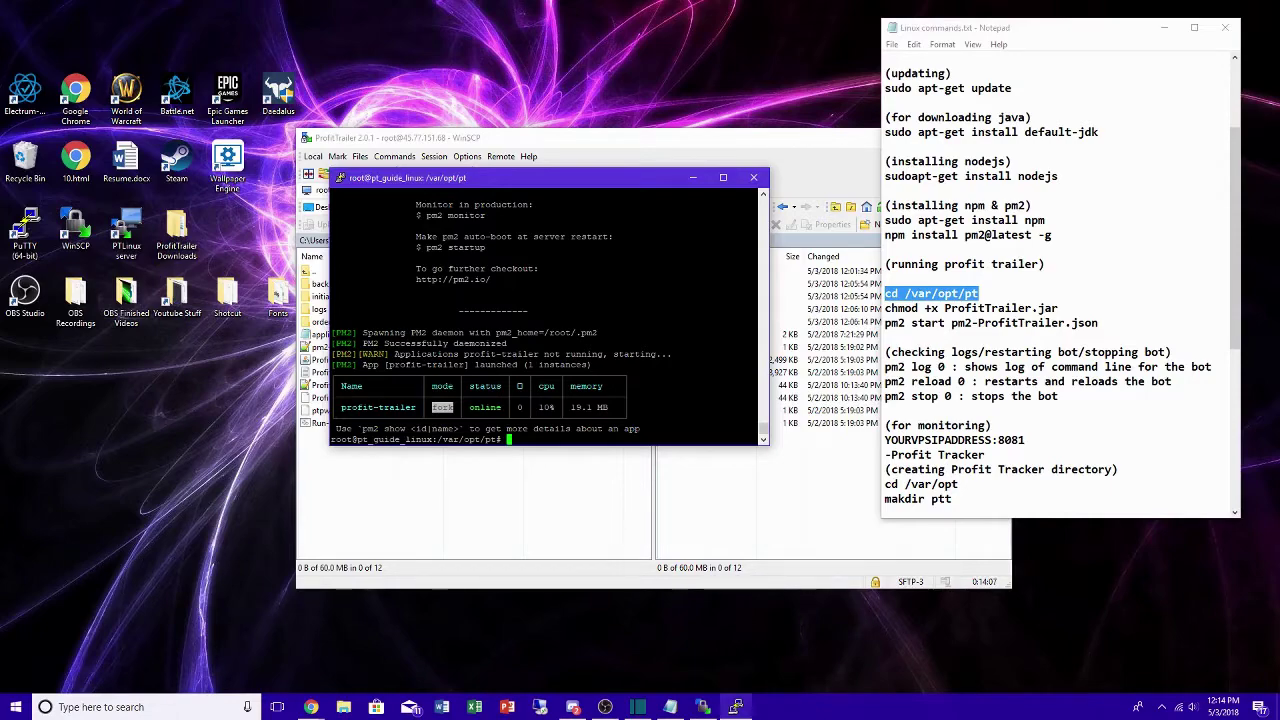
{"action": "type", "text": "pm2 log 0"}
{"action": "key", "text": "Return"}
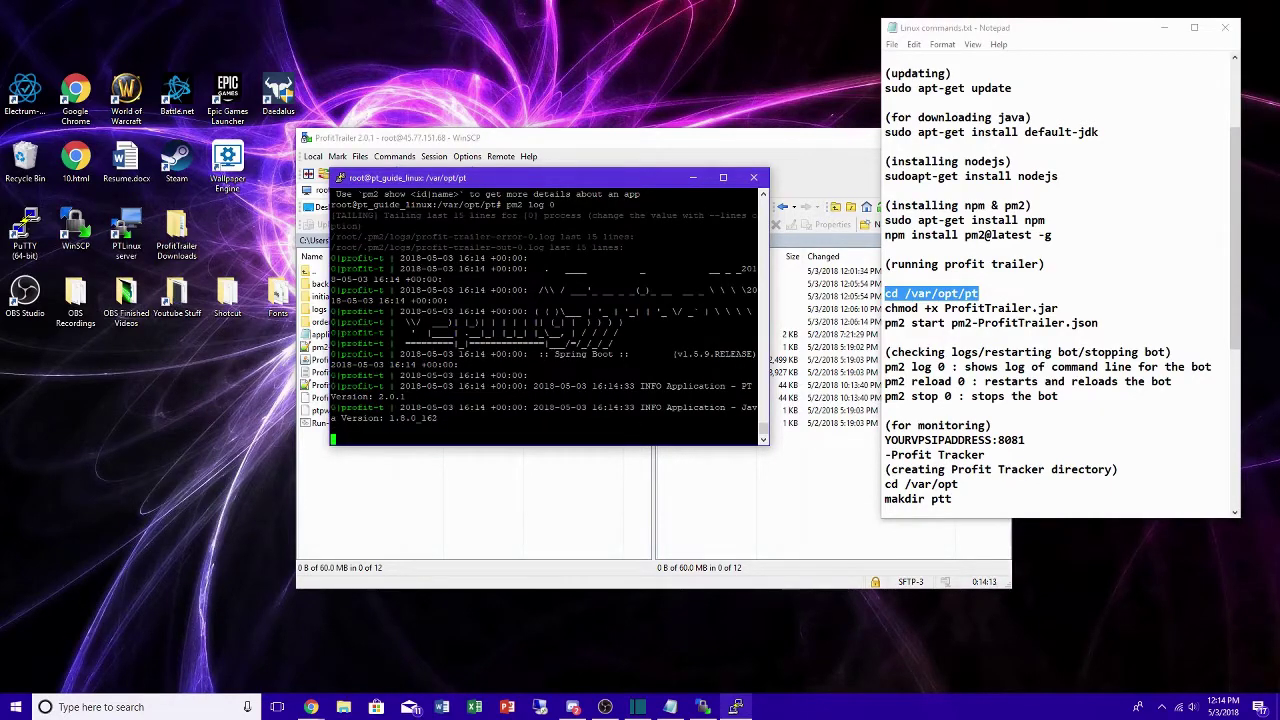
- Try to stop the bot with pm2 stop 0 from the log view, and clear the unsubmitted pm2 reload 0 command
{"action": "type", "text": "stop 0"}
{"action": "key", "text": "Return"}
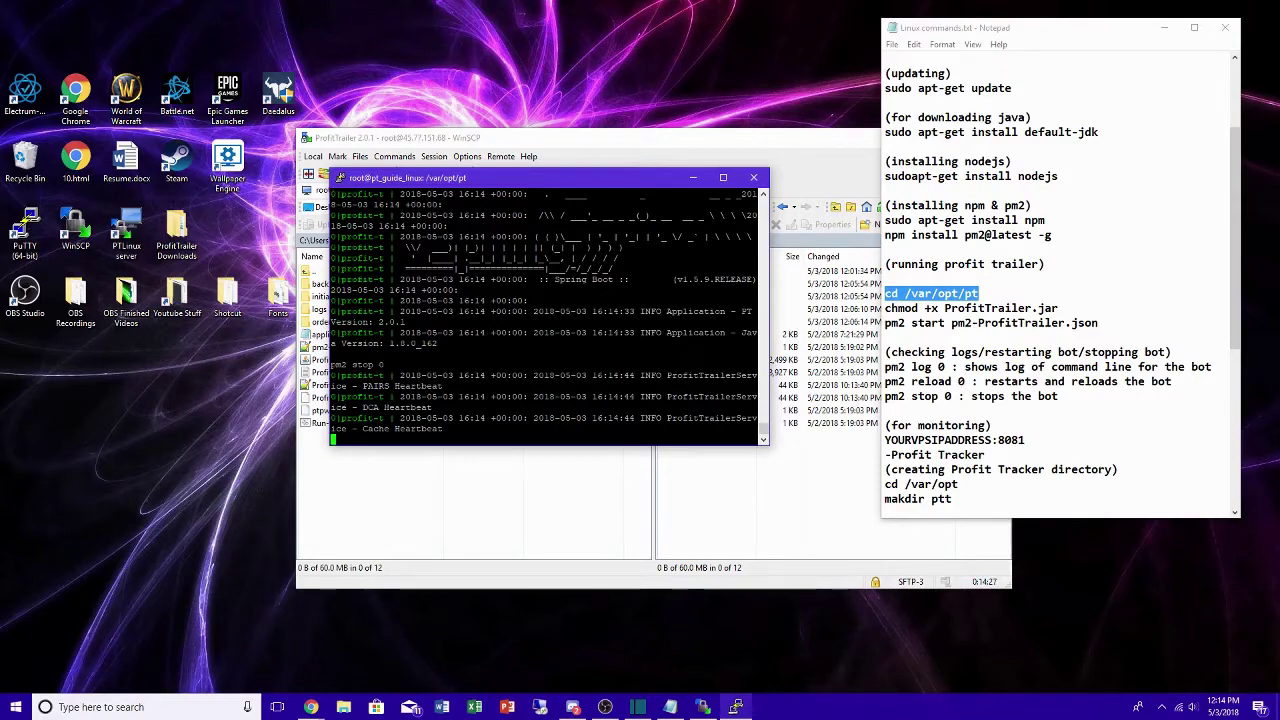
{"action": "type", "text": "pm2 reload 0"}
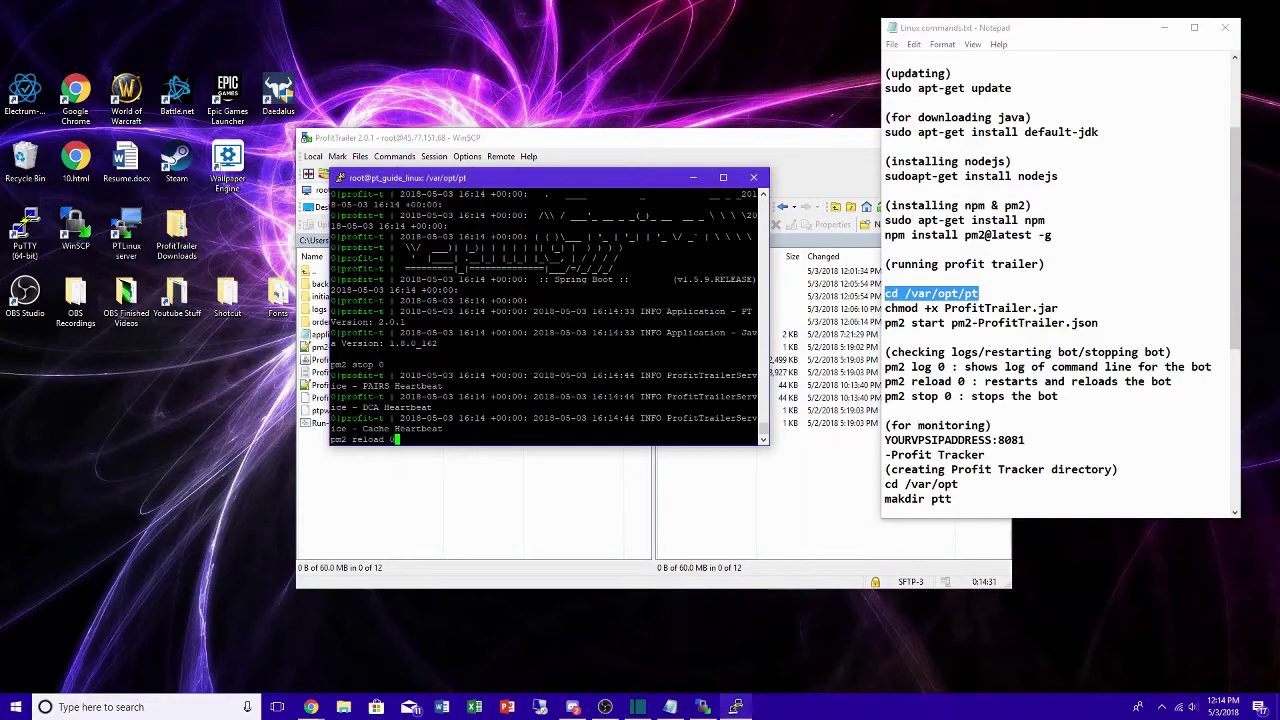
{"action": "key", "text": "BackSpace"}
{"action": "key", "text": "BackSpace"}
{"action": "key", "text": "BackSpace"}
{"action": "key", "text": "BackSpace"}
{"action": "key", "text": "BackSpace"}
{"action": "key", "text": "BackSpace"}
{"action": "key", "text": "BackSpace"}
{"action": "key", "text": "BackSpace"}
{"action": "key", "text": "BackSpace"}
{"action": "key", "text": "BackSpace"}
{"action": "key", "text": "BackSpace"}
{"action": "key", "text": "BackSpace"}
- Switch to Chrome, open a new tab, and copy the server's IP address from the Vultr server information page
{"action": "mouse_move", "coordinate": [315, 707]}
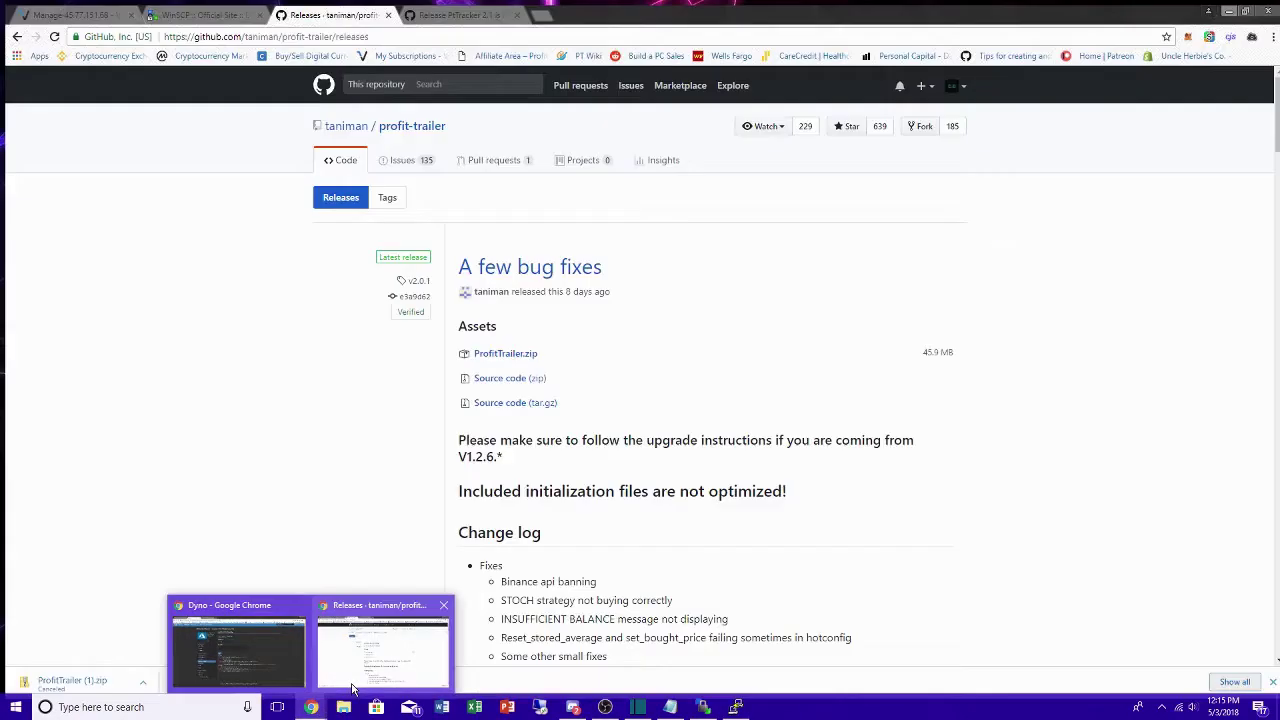
{"action": "left_click", "coordinate": [352, 688]}
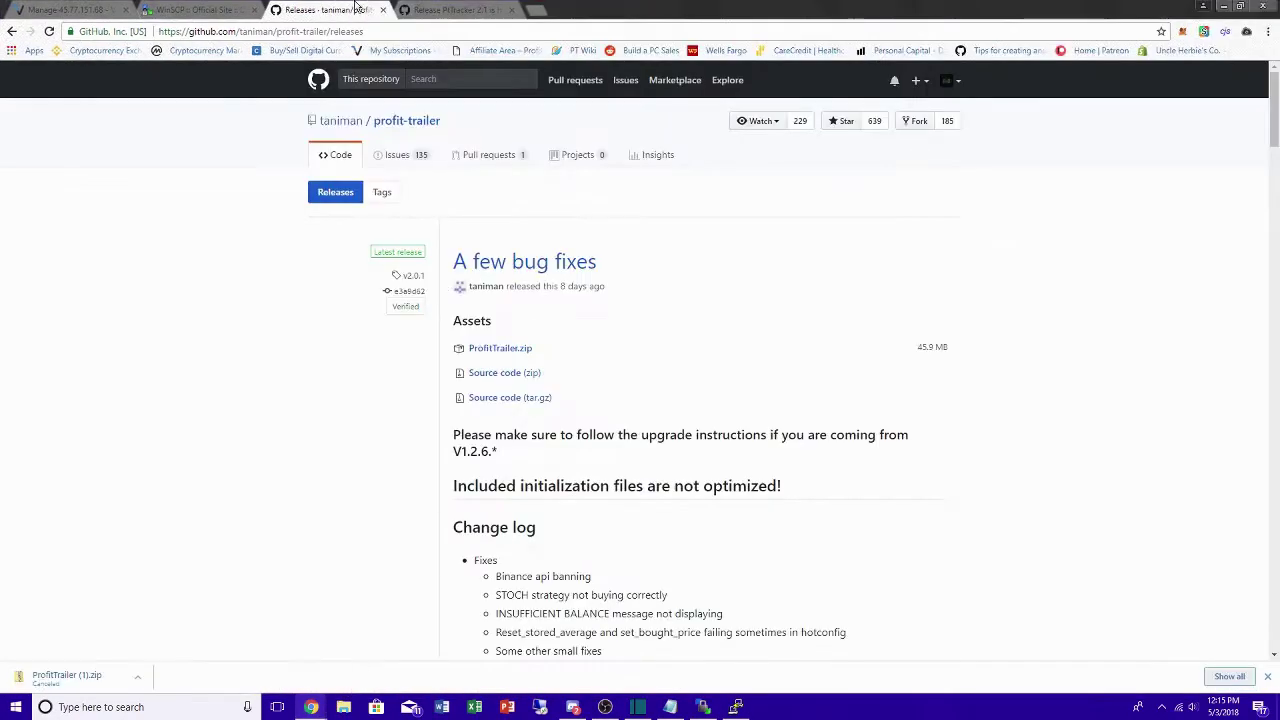
{"action": "left_click", "coordinate": [535, 10]}
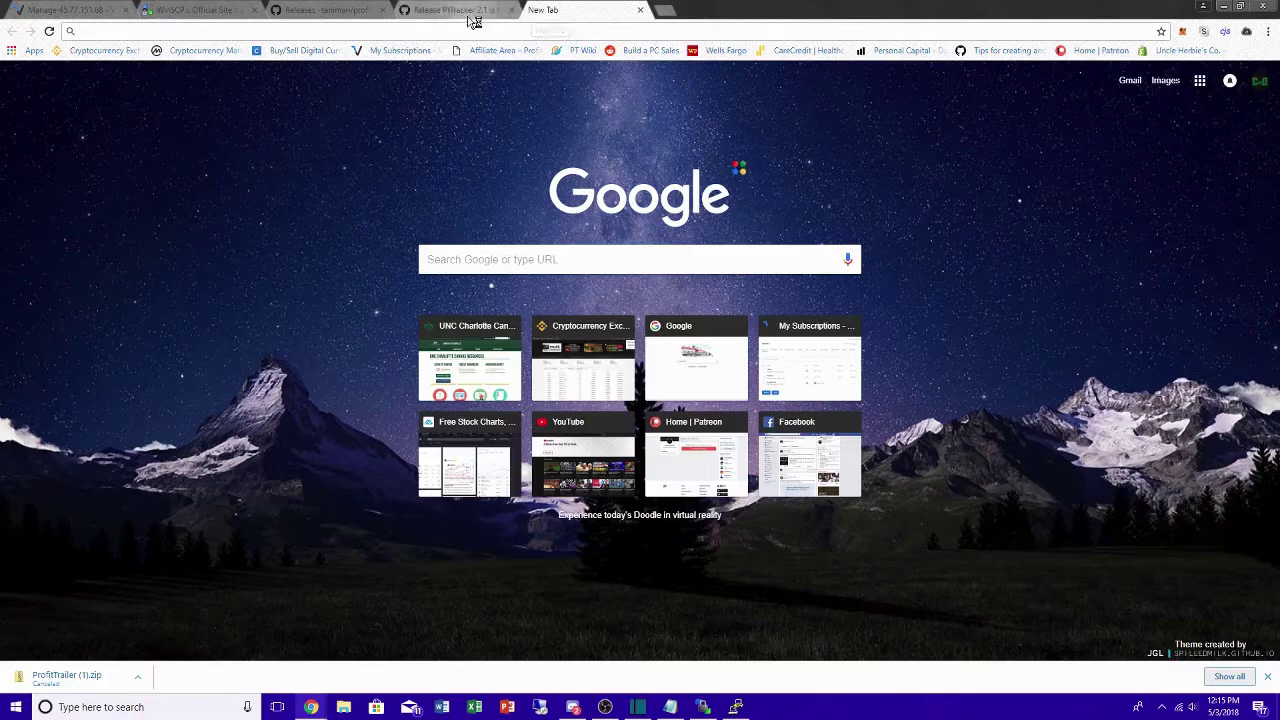
{"action": "left_click", "coordinate": [35, 8]}
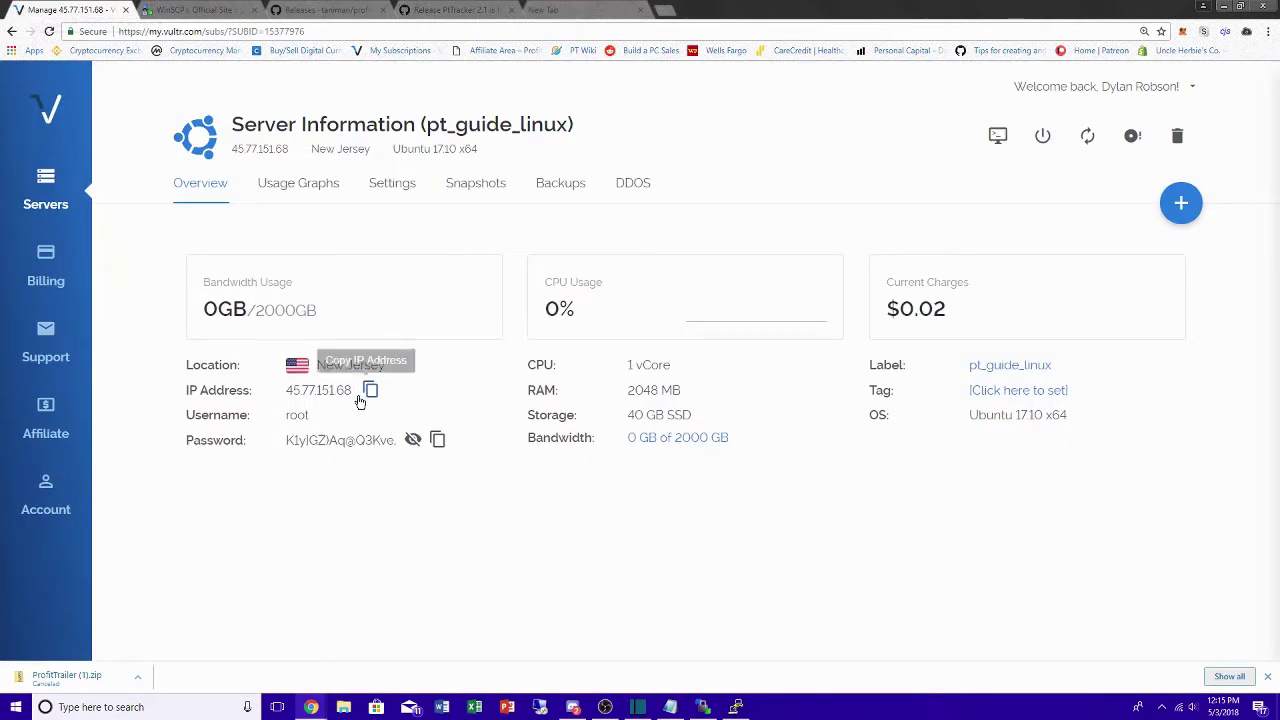
{"action": "left_click_drag", "start_coordinate": [354, 392], "coordinate": [275, 394]}
{"action": "right_click", "coordinate": [320, 393]}
{"action": "left_click", "coordinate": [334, 404]}
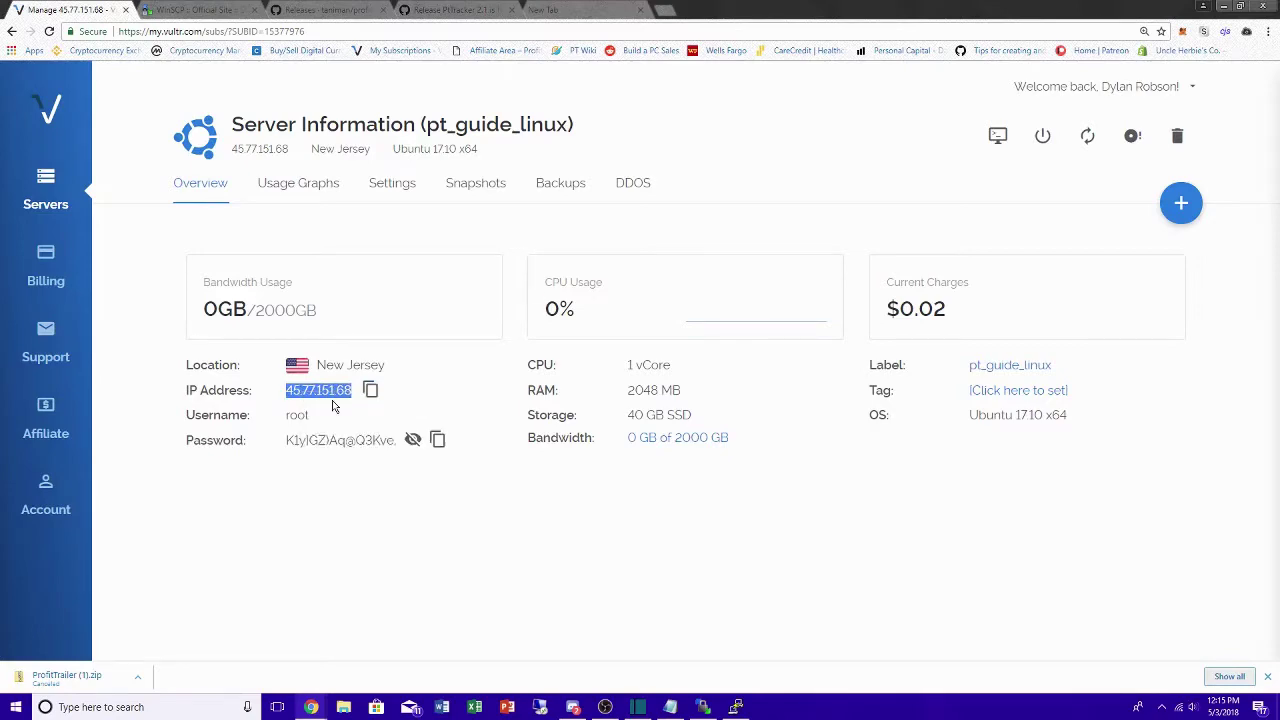
- Open the server's IP address with port 8081 (45.77.151.68:8081) in the new browser tab
{"action": "left_click", "coordinate": [543, 10]}
{"action": "right_click", "coordinate": [557, 30]}
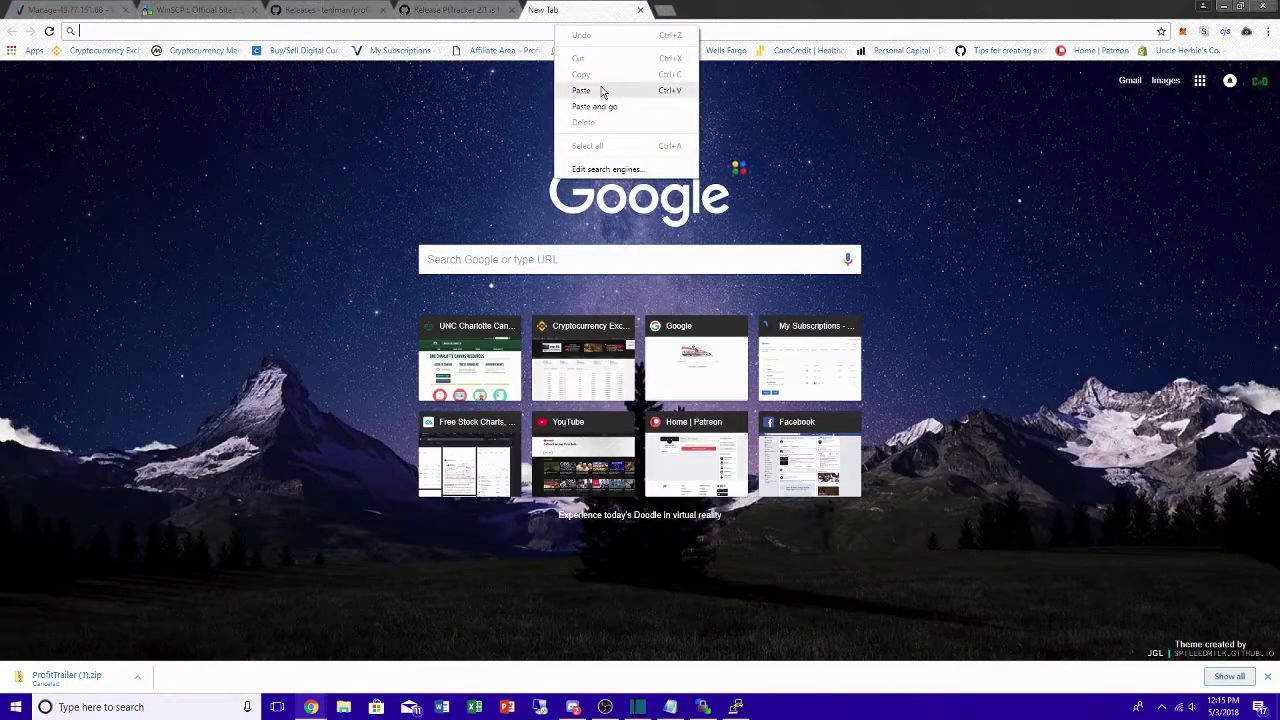
{"action": "left_click", "coordinate": [603, 92]}
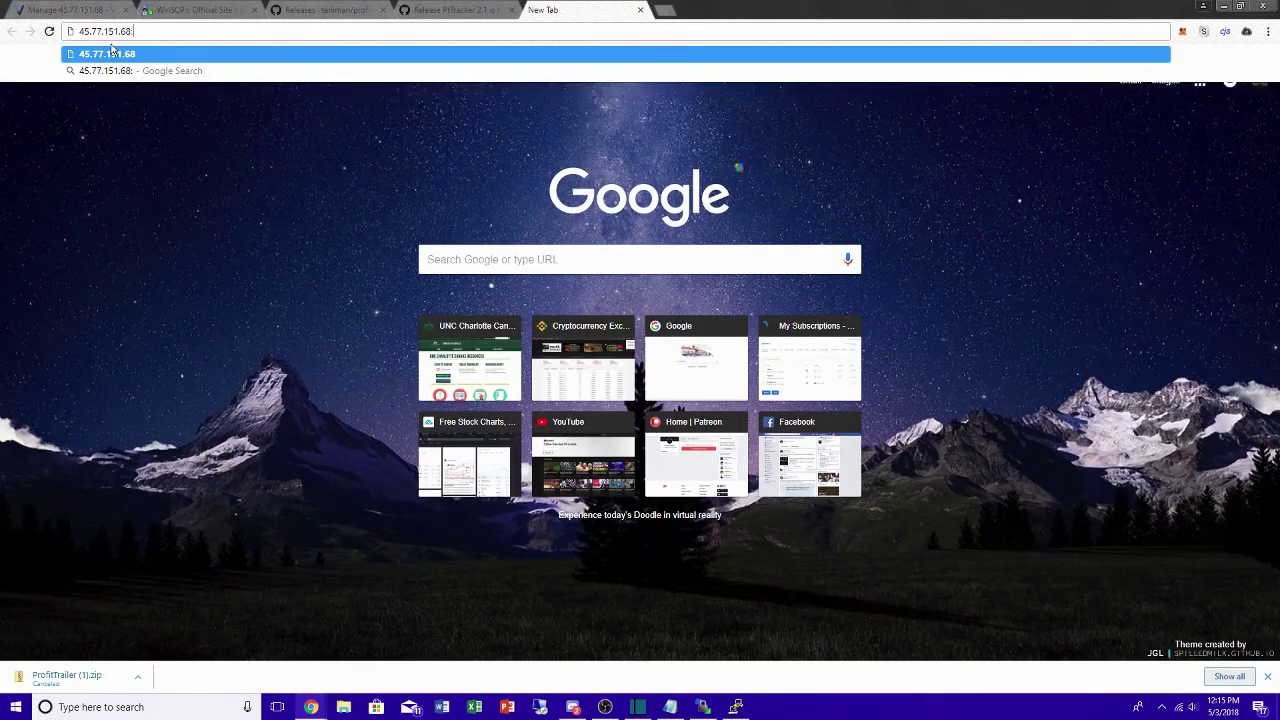
{"action": "type", "text": ":8081"}
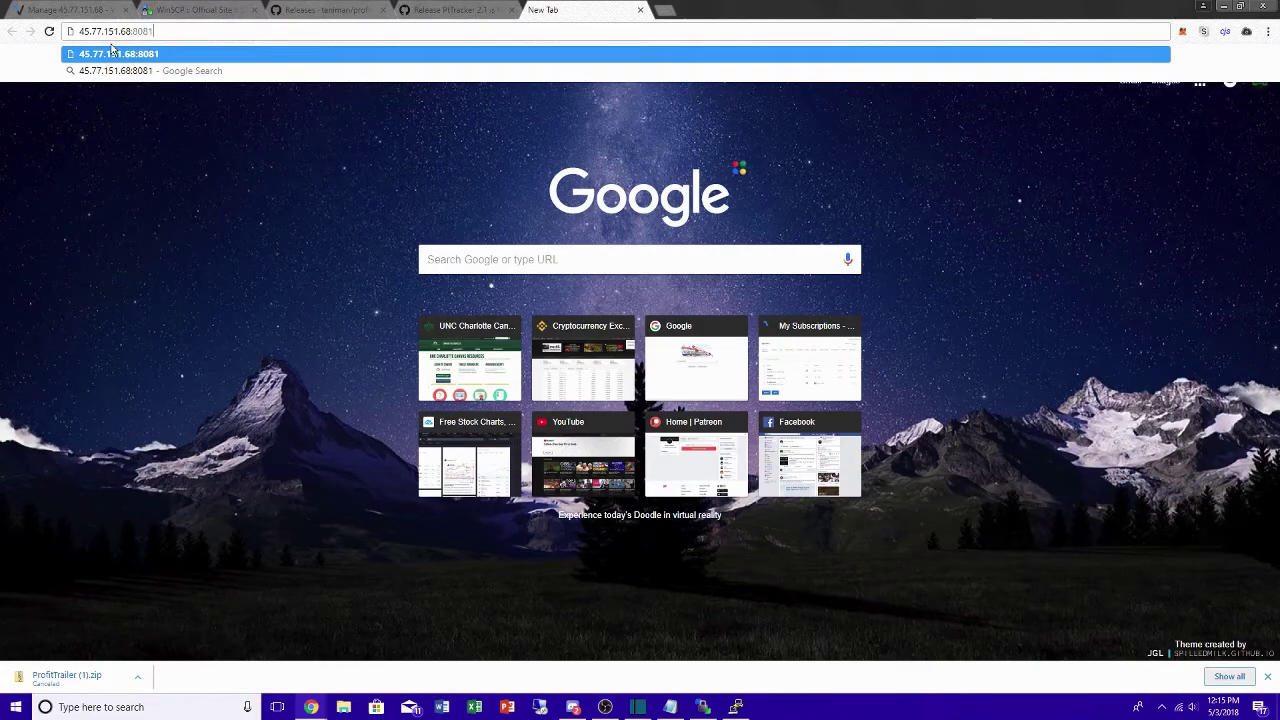
{"action": "key", "text": "Return"}
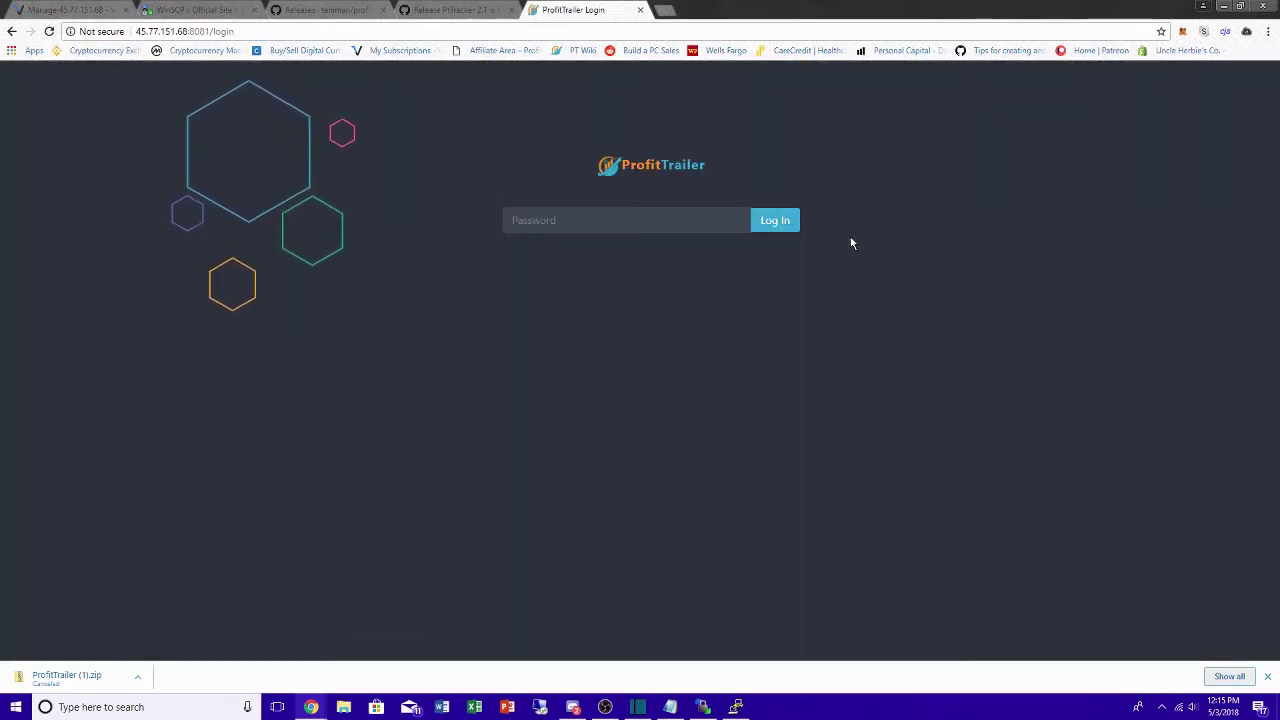
- Log in to ProfitTrailer with the account password and decline to save it in the browser
{"action": "left_click", "coordinate": [527, 224]}
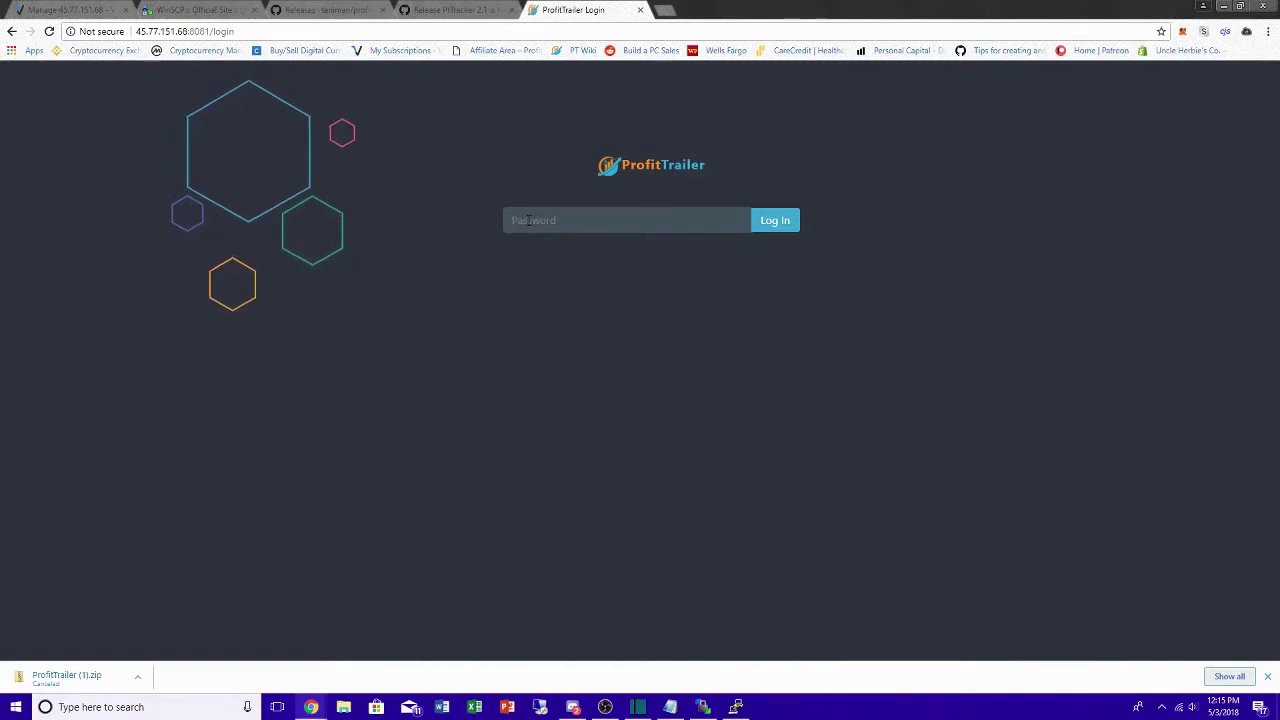
{"action": "type", "text": "•••••••"}
{"action": "key", "text": "BackSpace"}
{"action": "key", "text": "BackSpace"}
{"action": "key", "text": "BackSpace"}
{"action": "key", "text": "BackSpace"}
{"action": "key", "text": "BackSpace"}
{"action": "key", "text": "BackSpace"}
{"action": "key", "text": "BackSpace"}
{"action": "type", "text": "••"}
{"action": "key", "text": "BackSpace"}
{"action": "key", "text": "BackSpace"}
{"action": "type", "text": "•••••••••••••••"}
{"action": "key", "text": "Return"}
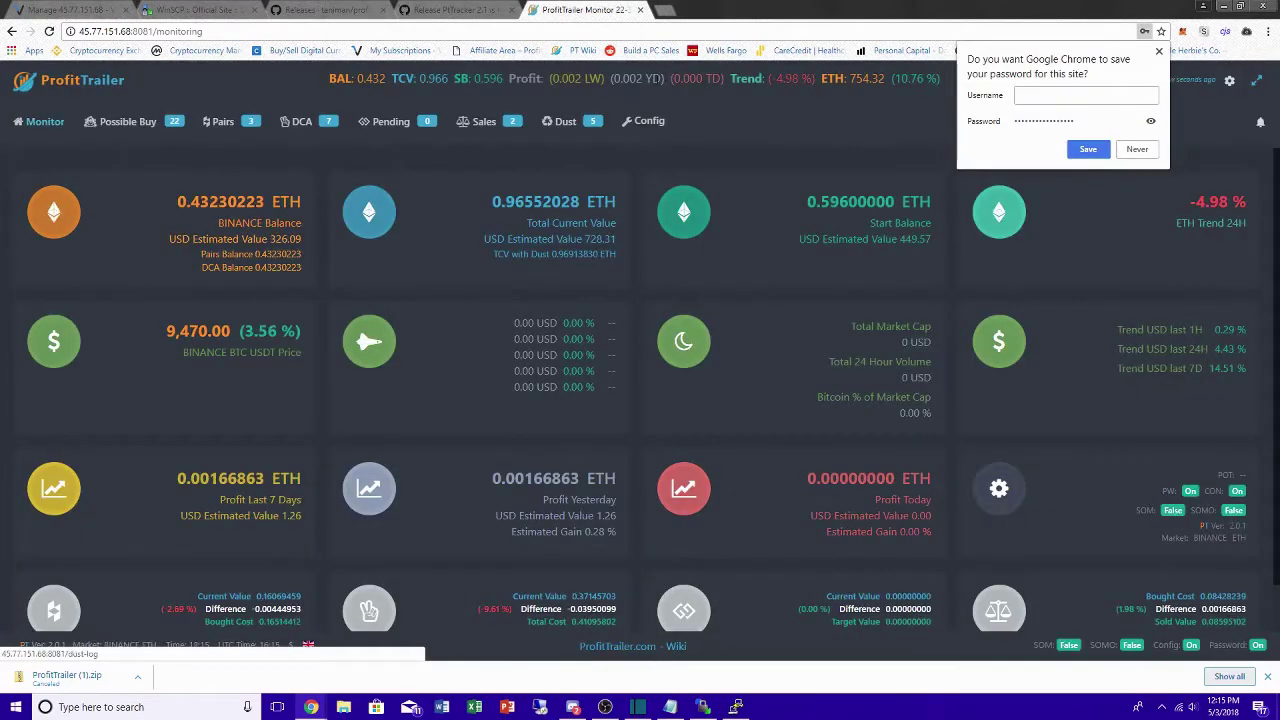
{"action": "left_click", "coordinate": [1150, 150]}
- Look over the balance, trend and profit figures on the ProfitTrailer monitoring page and close its tab
{"action": "scroll", "coordinate": [652, 254], "scroll_direction": "down", "scroll_amount": 1}
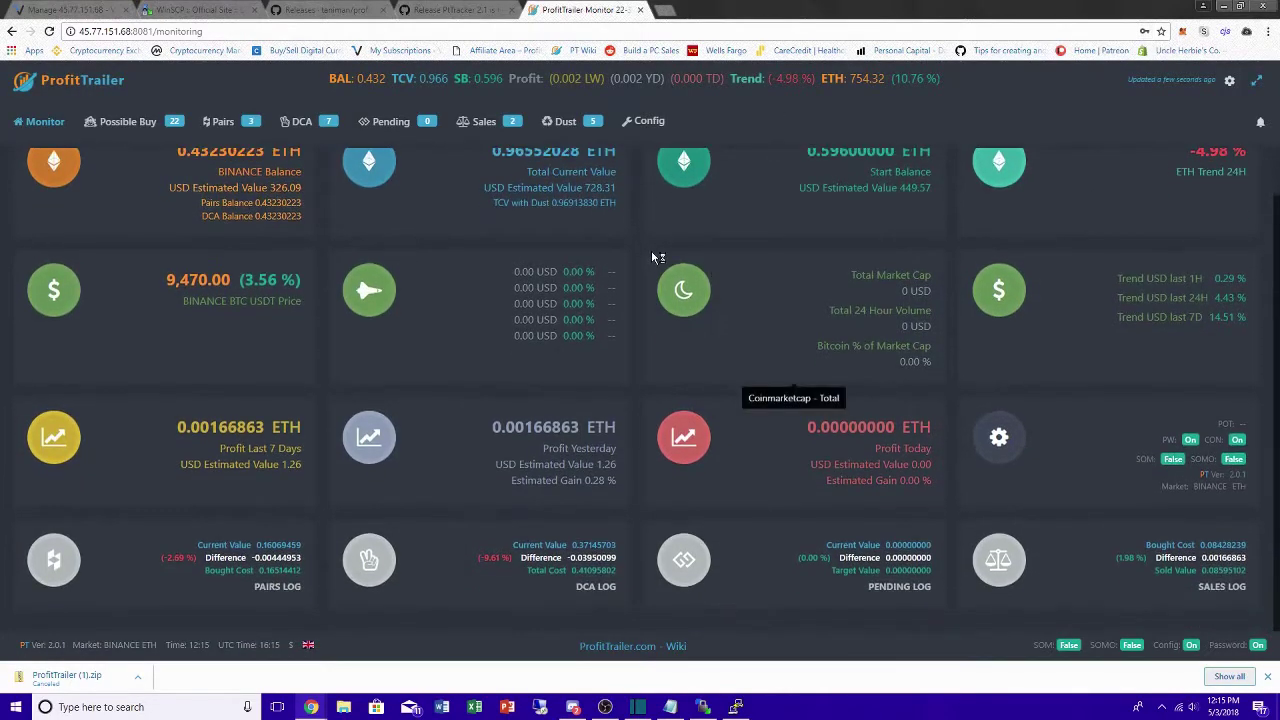
{"action": "scroll", "coordinate": [651, 254], "scroll_direction": "up", "scroll_amount": 1}
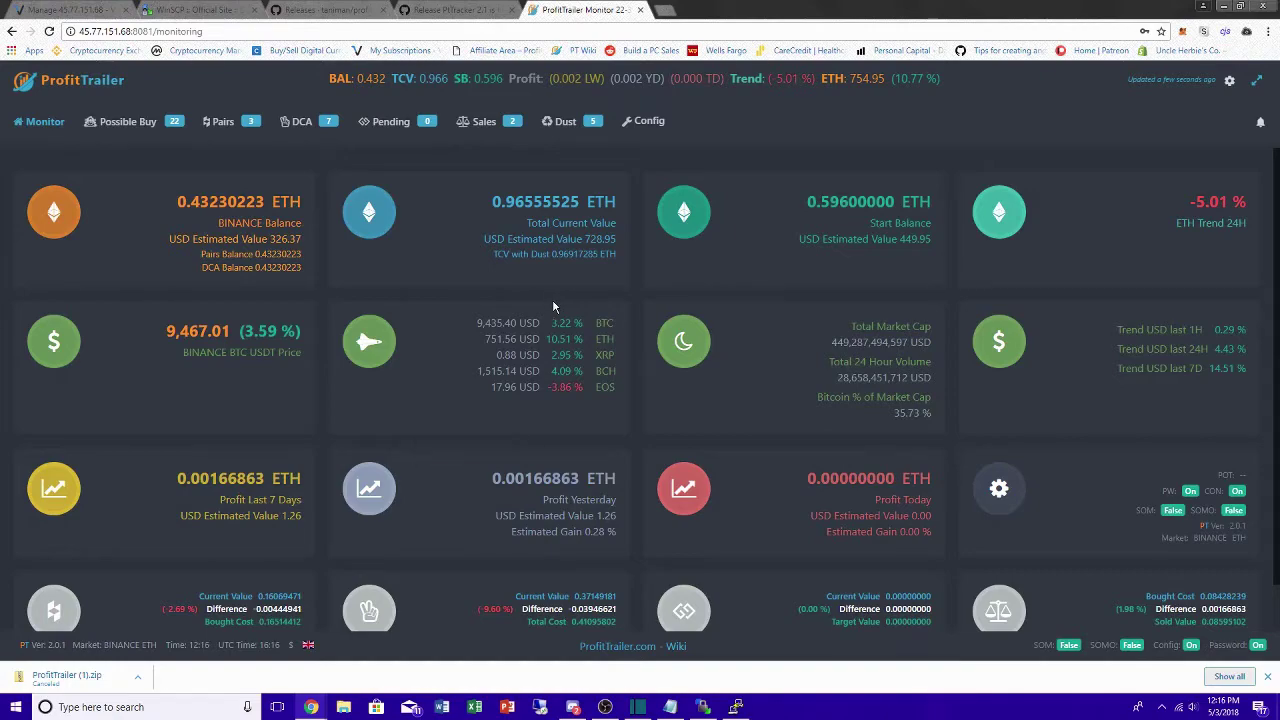
{"action": "scroll", "coordinate": [552, 302], "scroll_direction": "down", "scroll_amount": 1}
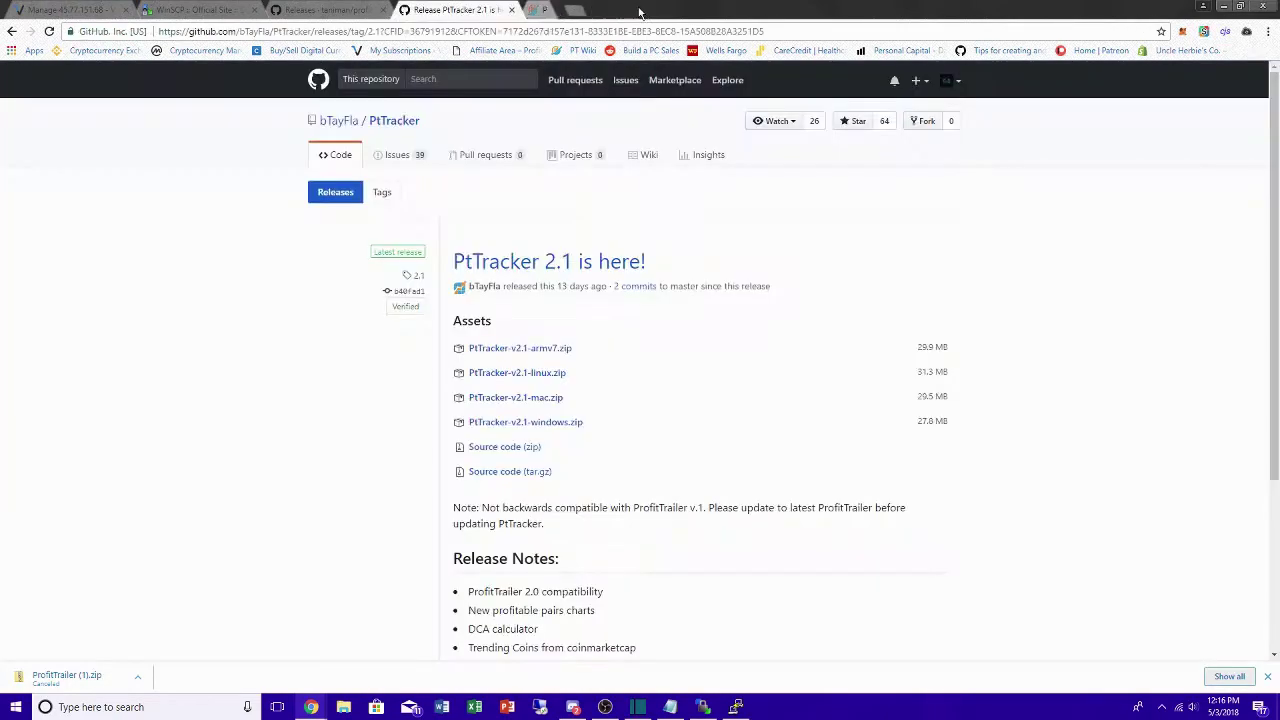
{"action": "left_click", "coordinate": [640, 10]}
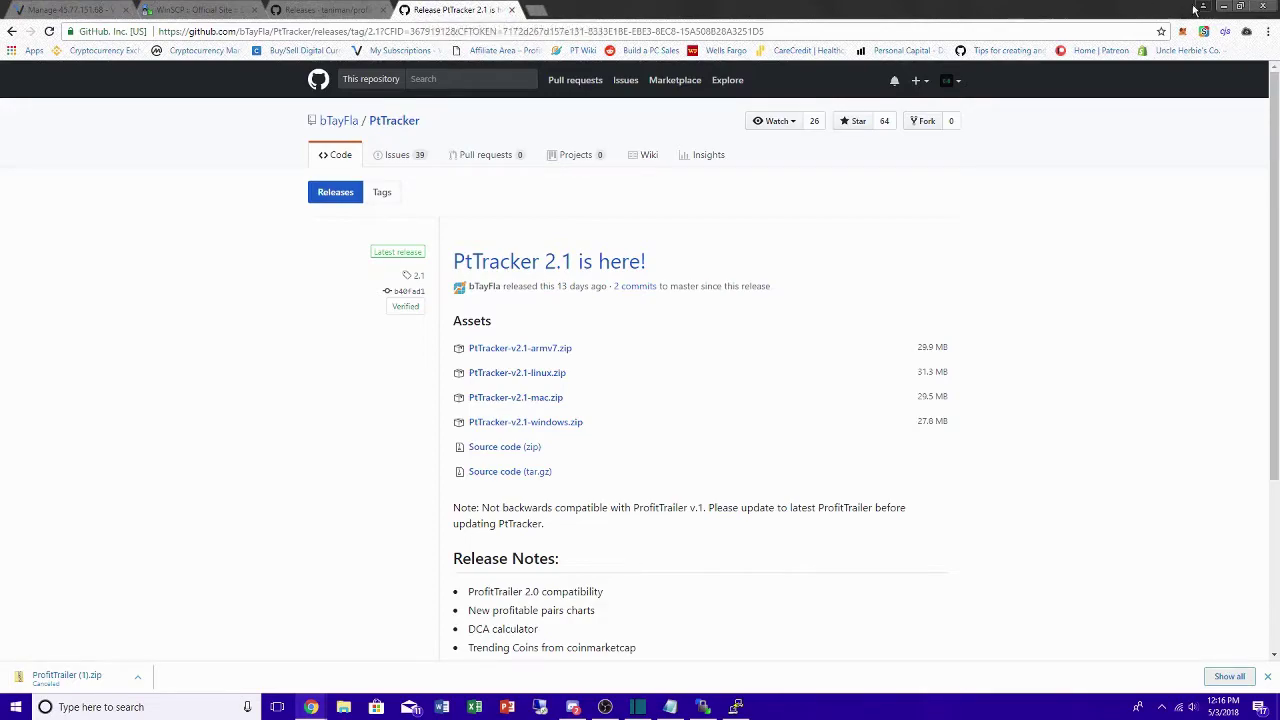
- Minimize Chrome and WinSCP, and bring the Profit Tracker directory and pm2-start-ptt.json notes in Linux commands.txt into view
{"action": "left_click", "coordinate": [1223, 6]}
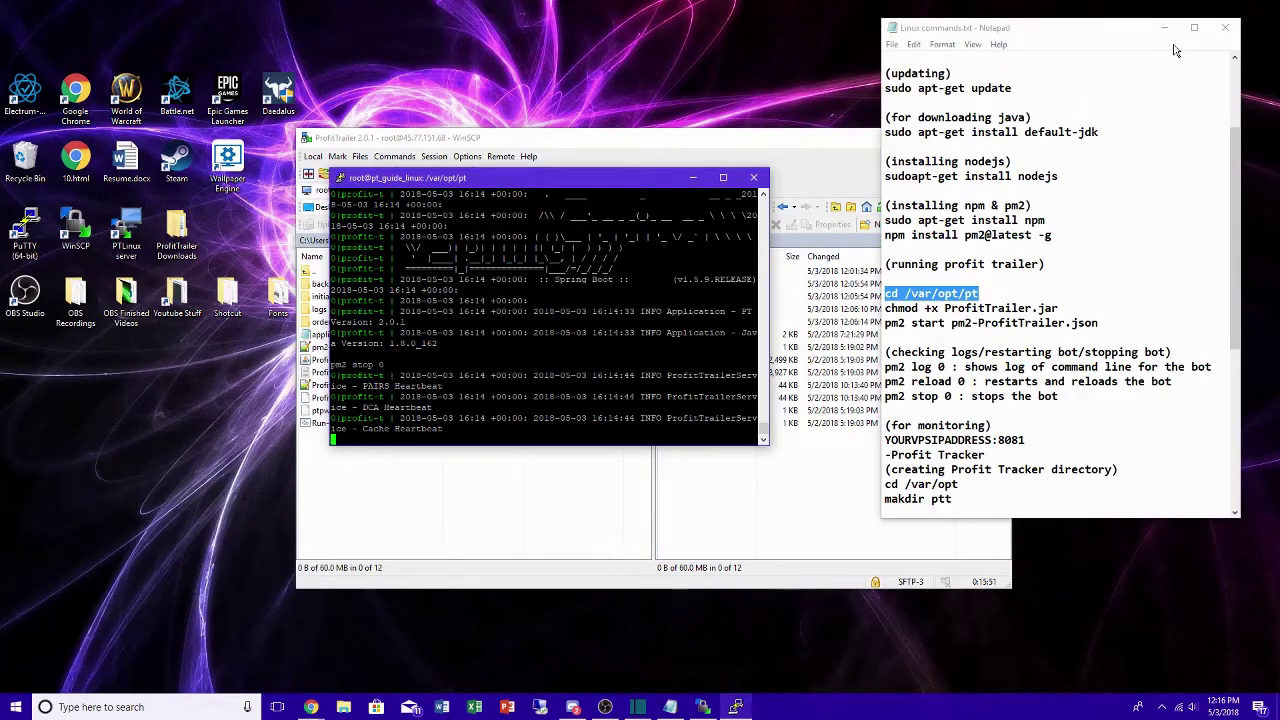
{"action": "left_click", "coordinate": [840, 142]}
{"action": "left_click", "coordinate": [935, 138]}
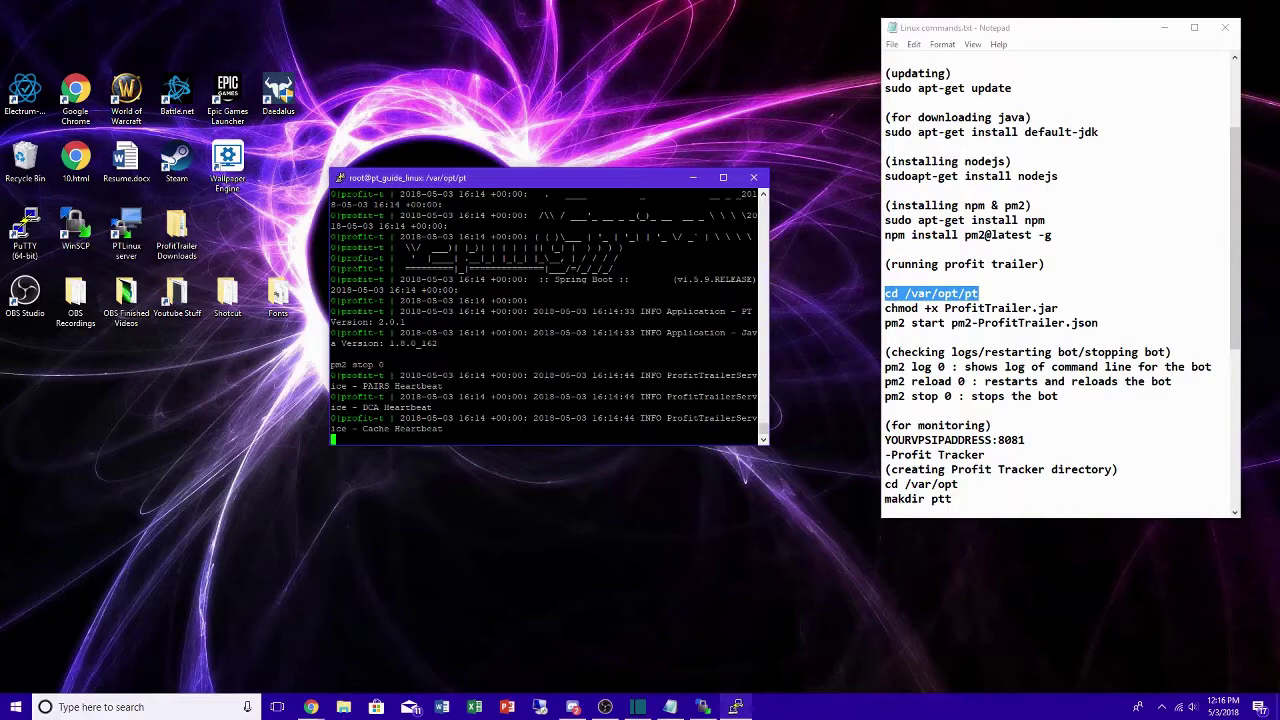
{"action": "scroll", "coordinate": [912, 285], "scroll_direction": "down", "scroll_amount": 2}
{"action": "scroll", "coordinate": [912, 283], "scroll_direction": "down", "scroll_amount": 3}
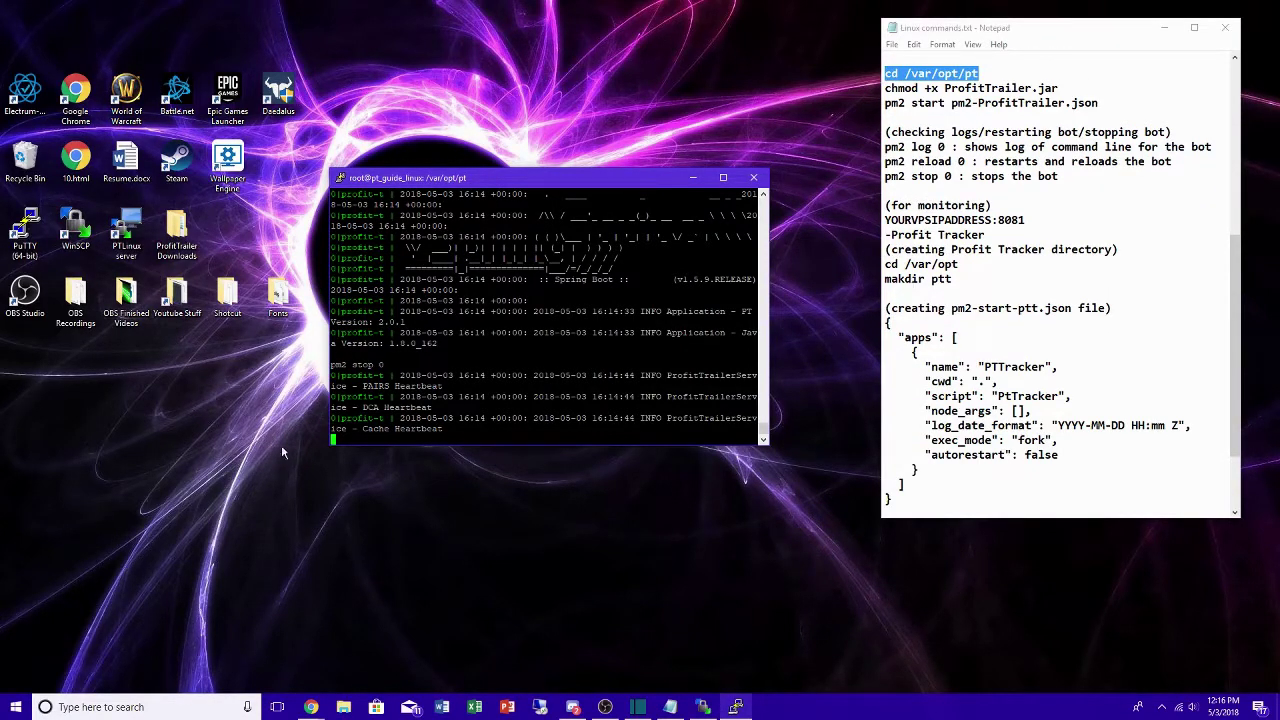
- Try to change to /var/opt in the terminal that is still streaming the bot's log, and close that PuTTY session
{"action": "type", "text": "cd /var/opt"}
{"action": "key", "text": "Return"}
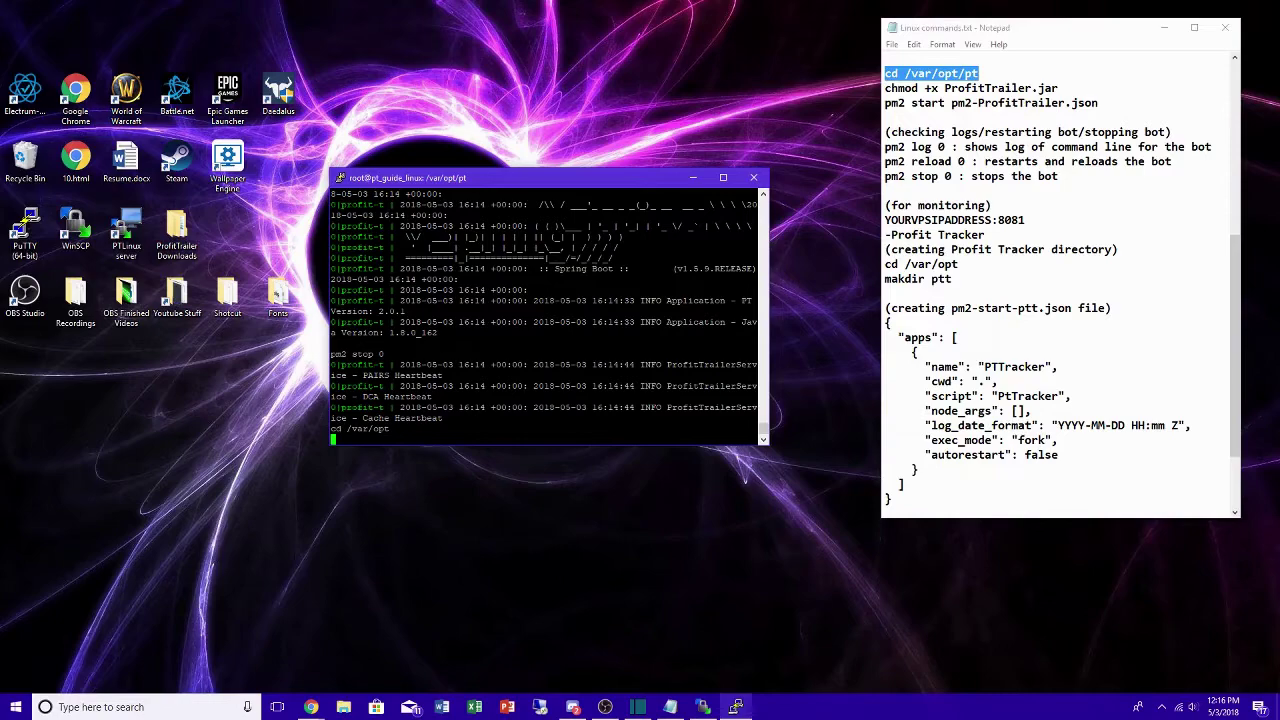
{"action": "left_click", "coordinate": [753, 177]}
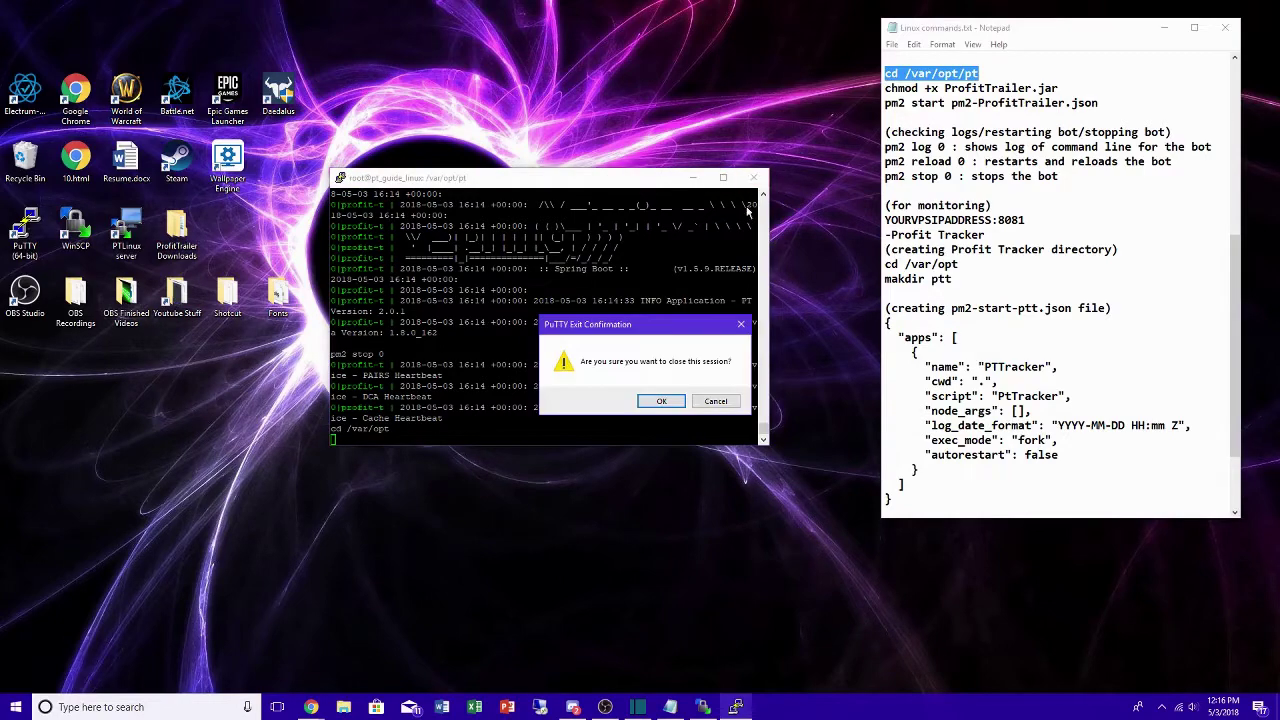
{"action": "left_click", "coordinate": [661, 400]}
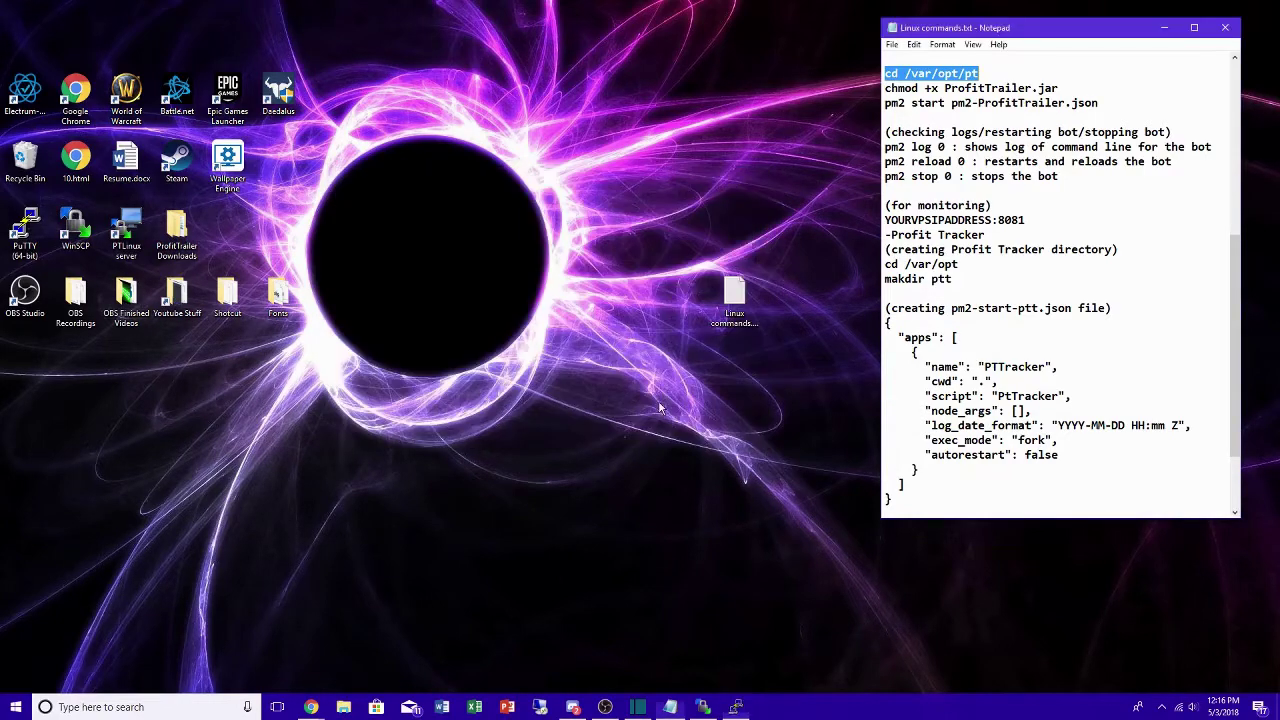
- Switch to WinSCP, open a new PuTTY session to the server from it, and move the terminal window aside
{"action": "left_click", "coordinate": [703, 707]}
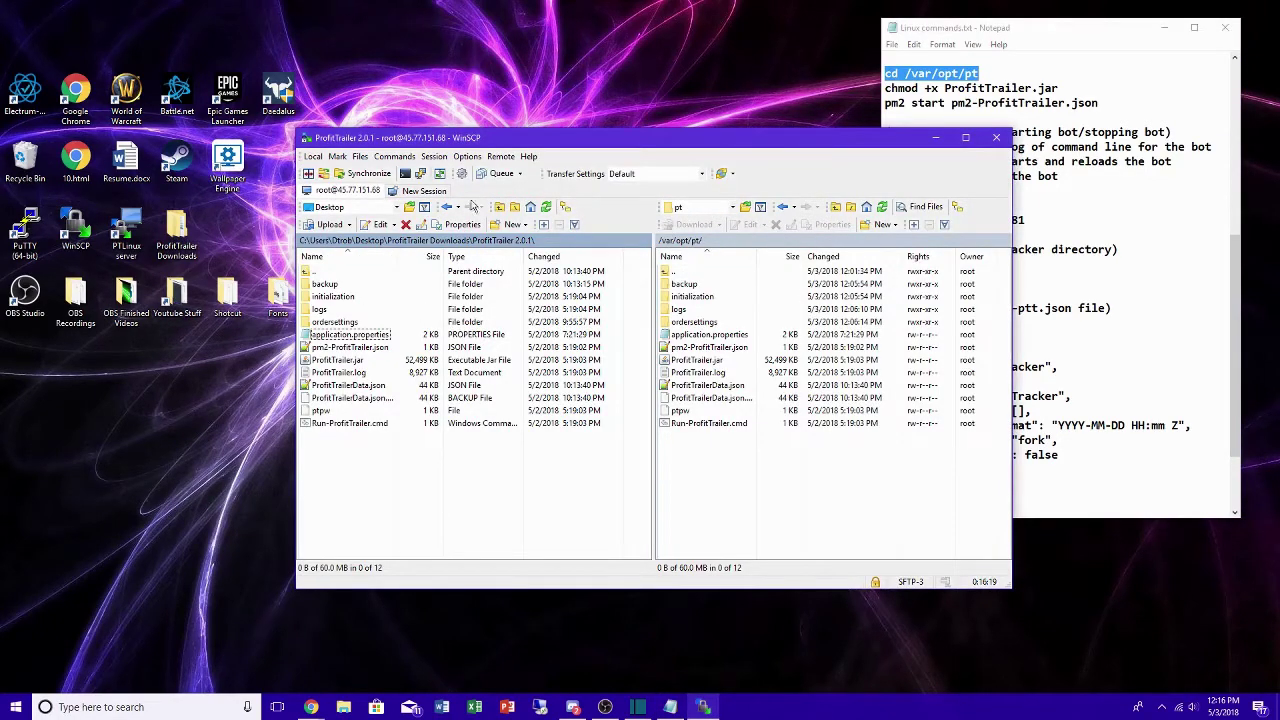
{"action": "left_click", "coordinate": [419, 176]}
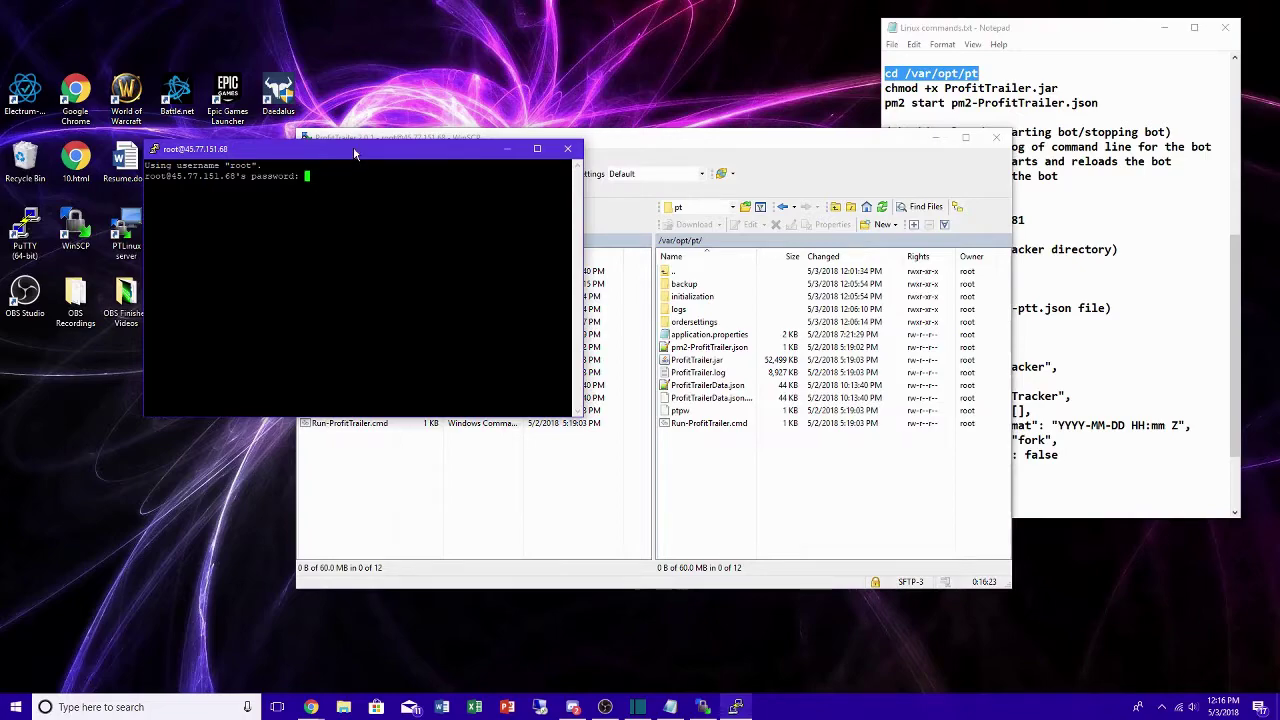
{"action": "left_click_drag", "start_coordinate": [357, 151], "coordinate": [852, 169]}
- Bring up the Vultr server information page for the root password and log in to the new PuTTY session with it
{"action": "mouse_move", "coordinate": [310, 707]}
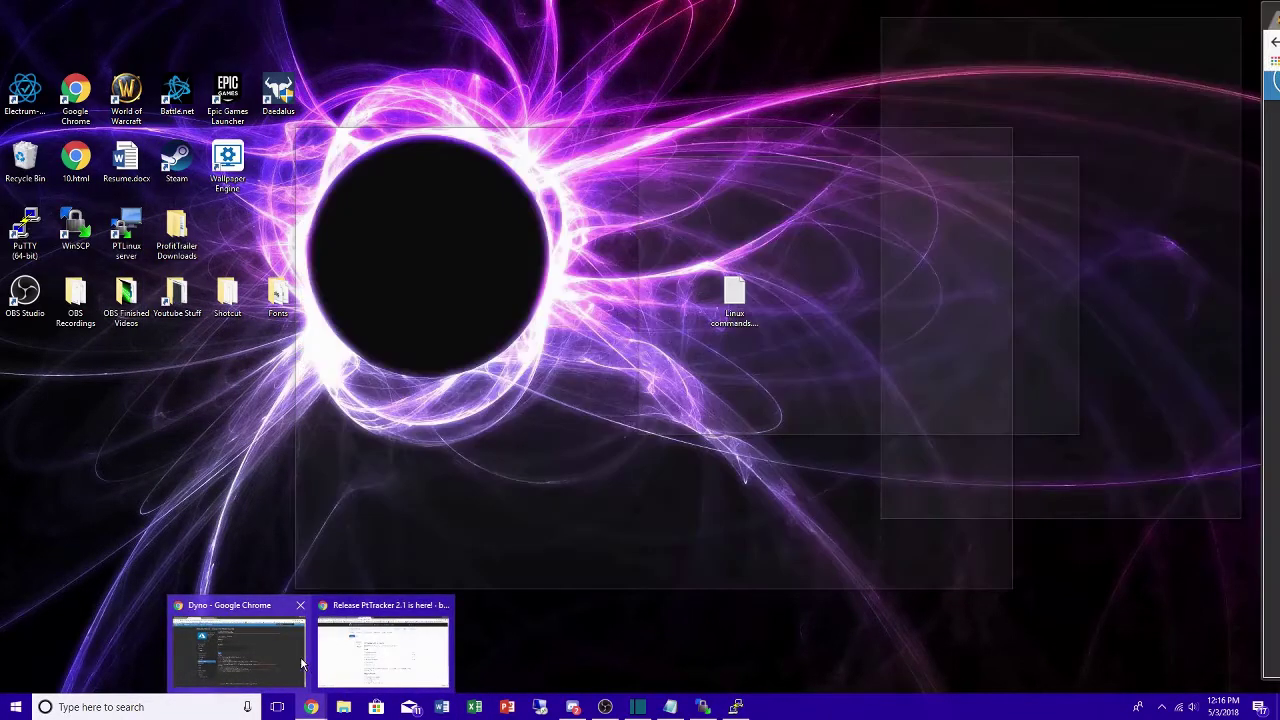
{"action": "left_click", "coordinate": [371, 655]}
{"action": "left_click", "coordinate": [98, 7]}
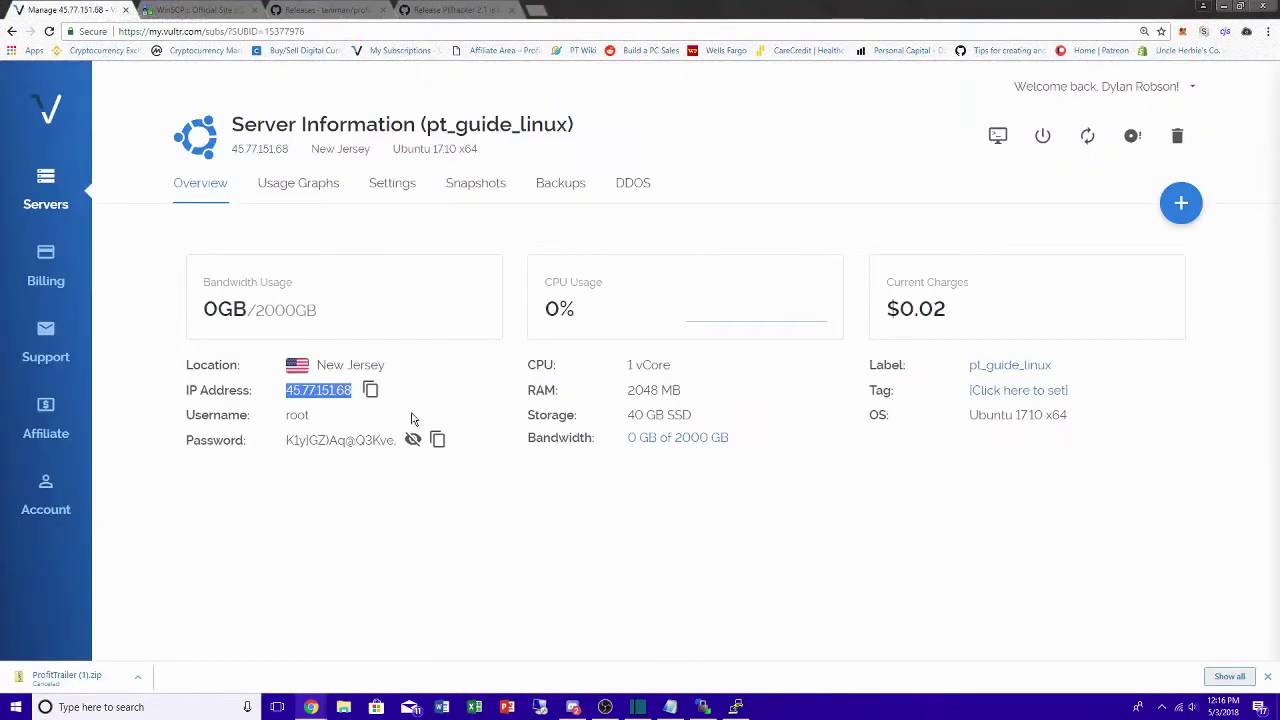
{"action": "left_click", "coordinate": [736, 707]}
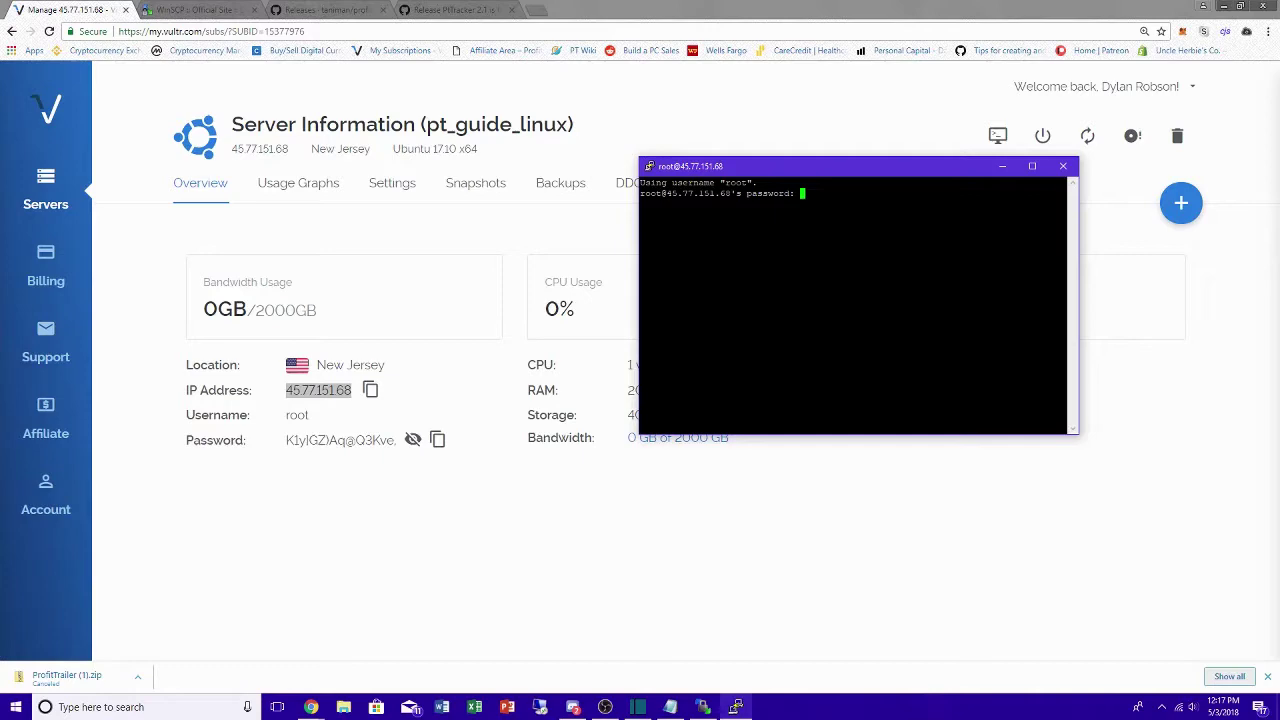
{"action": "key", "text": "Return"}
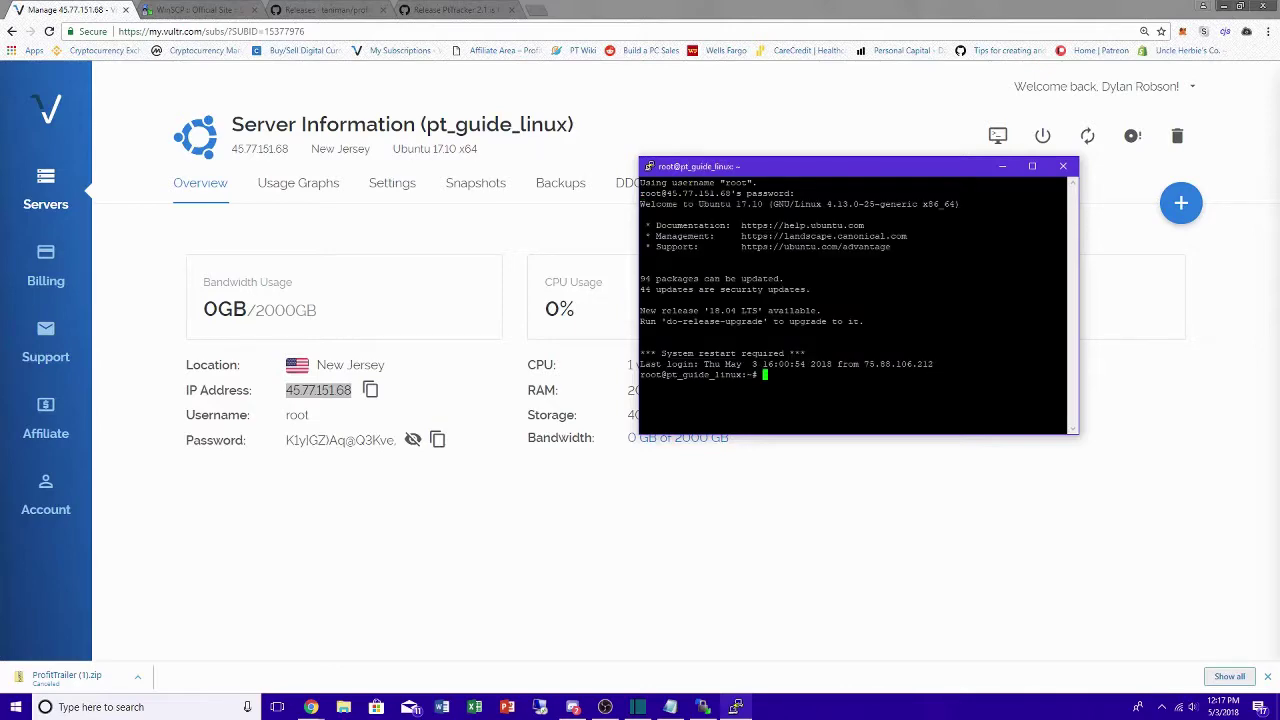
- Change to /var/opt, create a directory named ptt there, and move into it
{"action": "type", "text": "cd /var/opt"}
{"action": "key", "text": "Return"}
{"action": "key", "text": "BackSpace"}
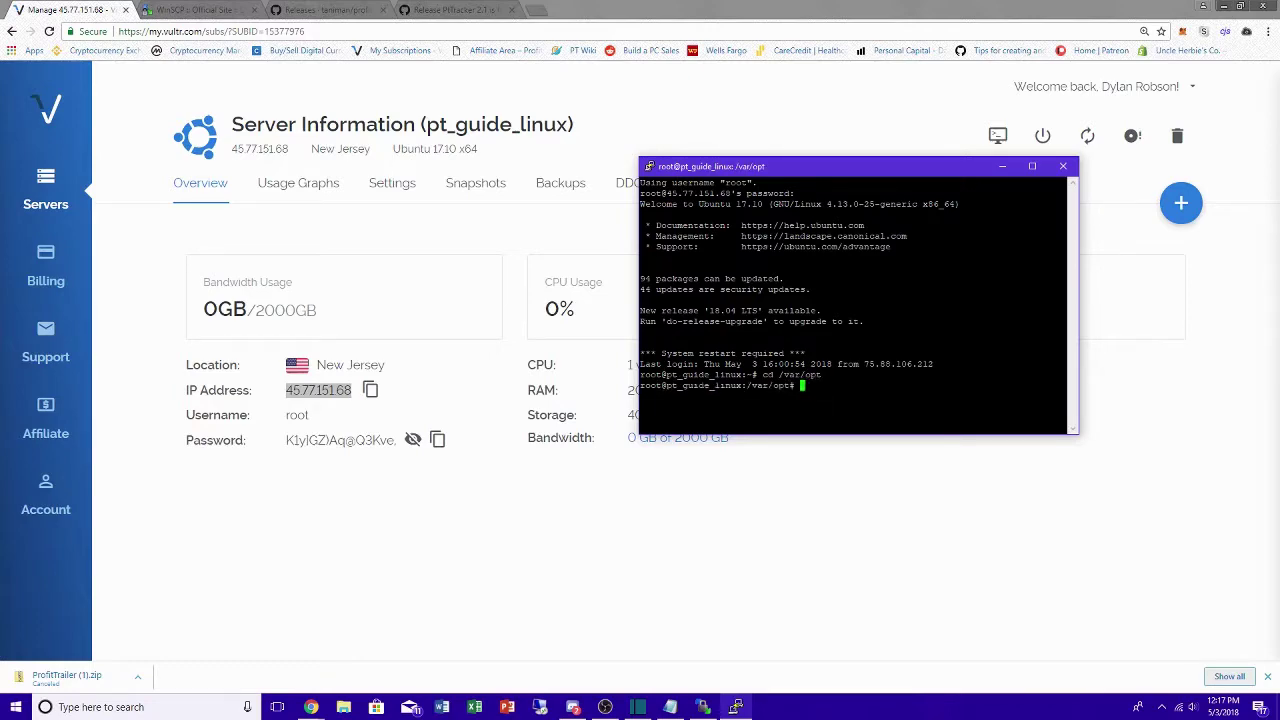
{"action": "type", "text": "mkdir ptt"}
{"action": "key", "text": "Return"}
{"action": "type", "text": "cd pt"}
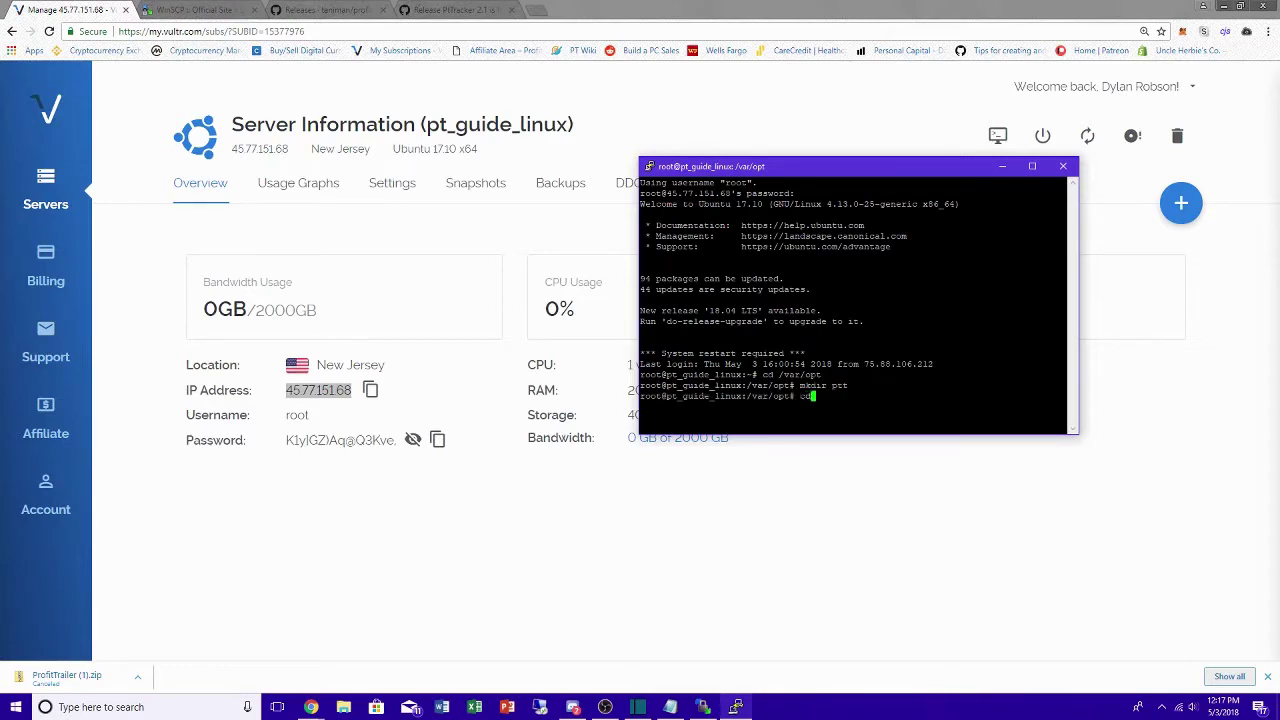
{"action": "key", "text": "Tab"}
{"action": "key", "text": "Return"}
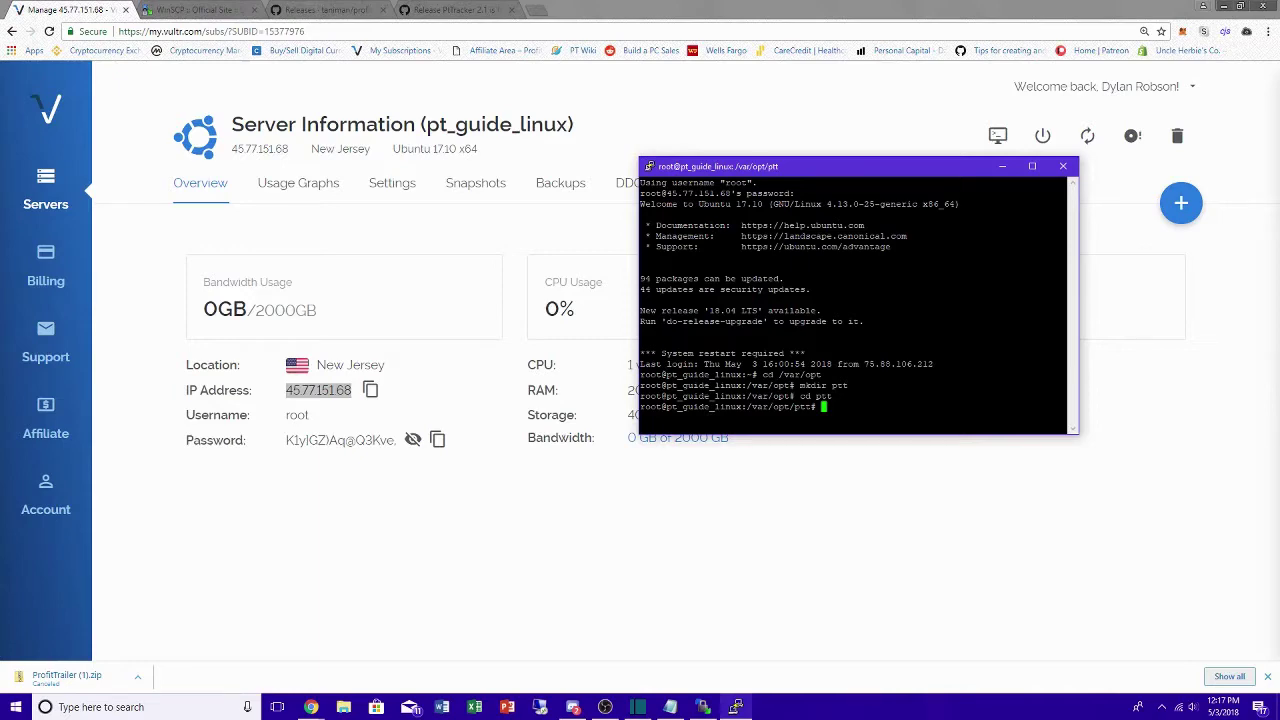
- Move the terminal aside, minimize Chrome and bring WinSCP to the front
{"action": "left_click_drag", "start_coordinate": [805, 172], "coordinate": [459, 181]}
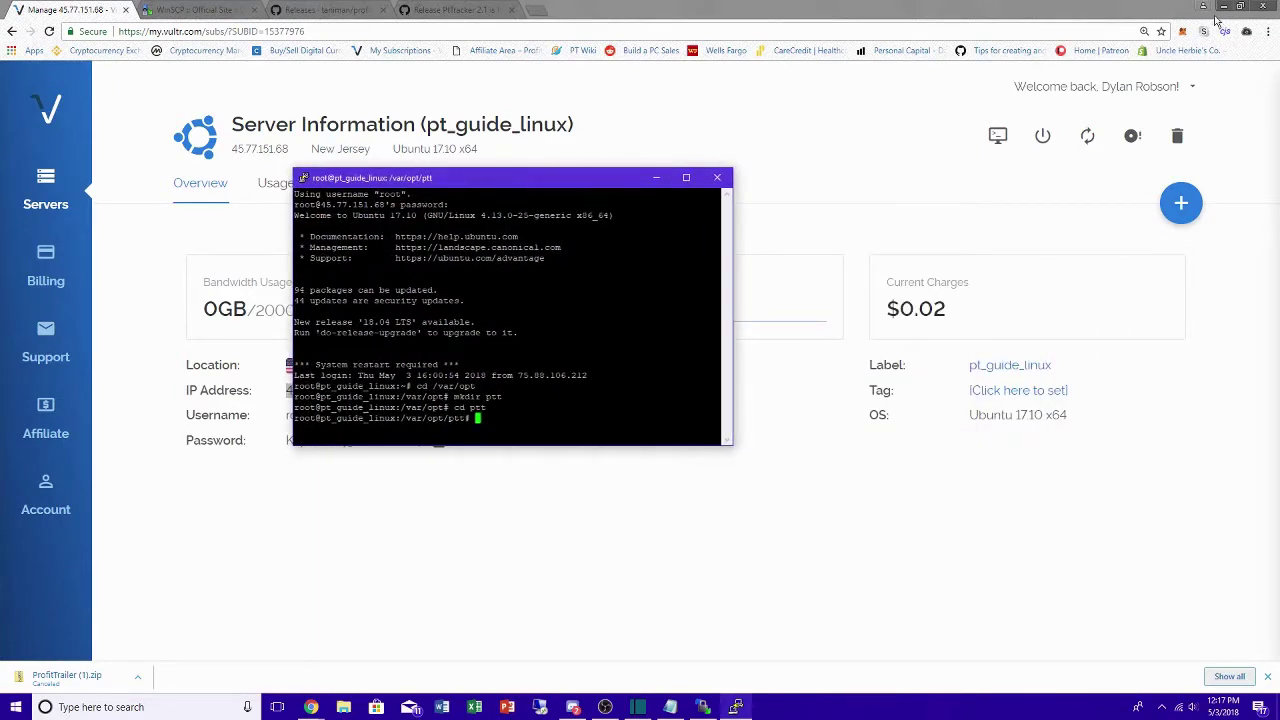
{"action": "left_click", "coordinate": [1222, 7]}
{"action": "left_click", "coordinate": [827, 140]}
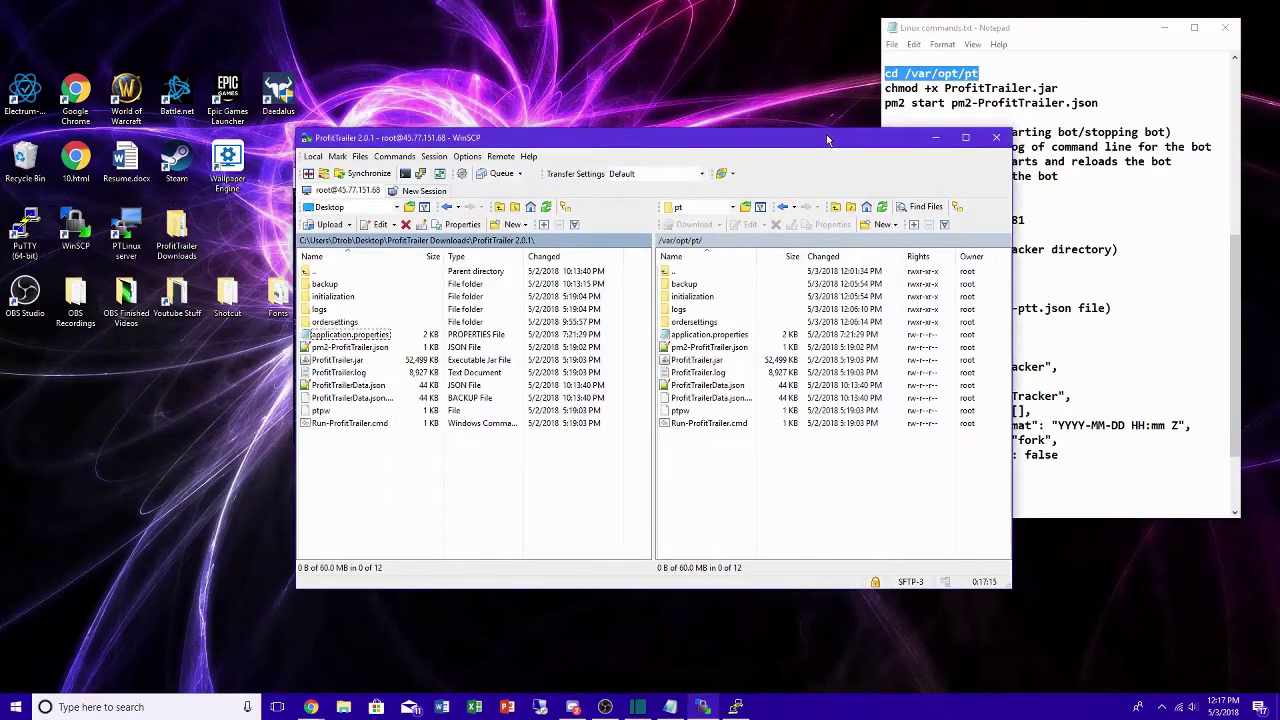
- Look for the new ptt folder in the server's /var/opt directory, going back through its parent directories
{"action": "left_click", "coordinate": [781, 207]}
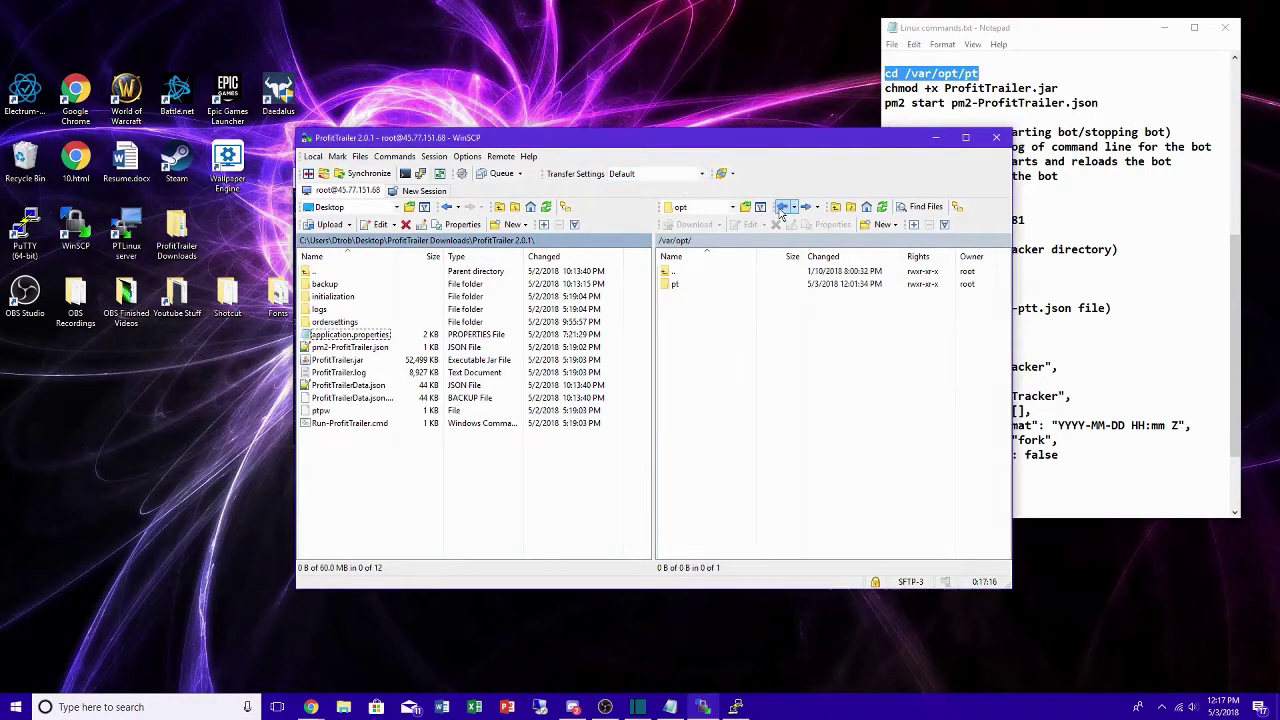
{"action": "left_click", "coordinate": [697, 300]}
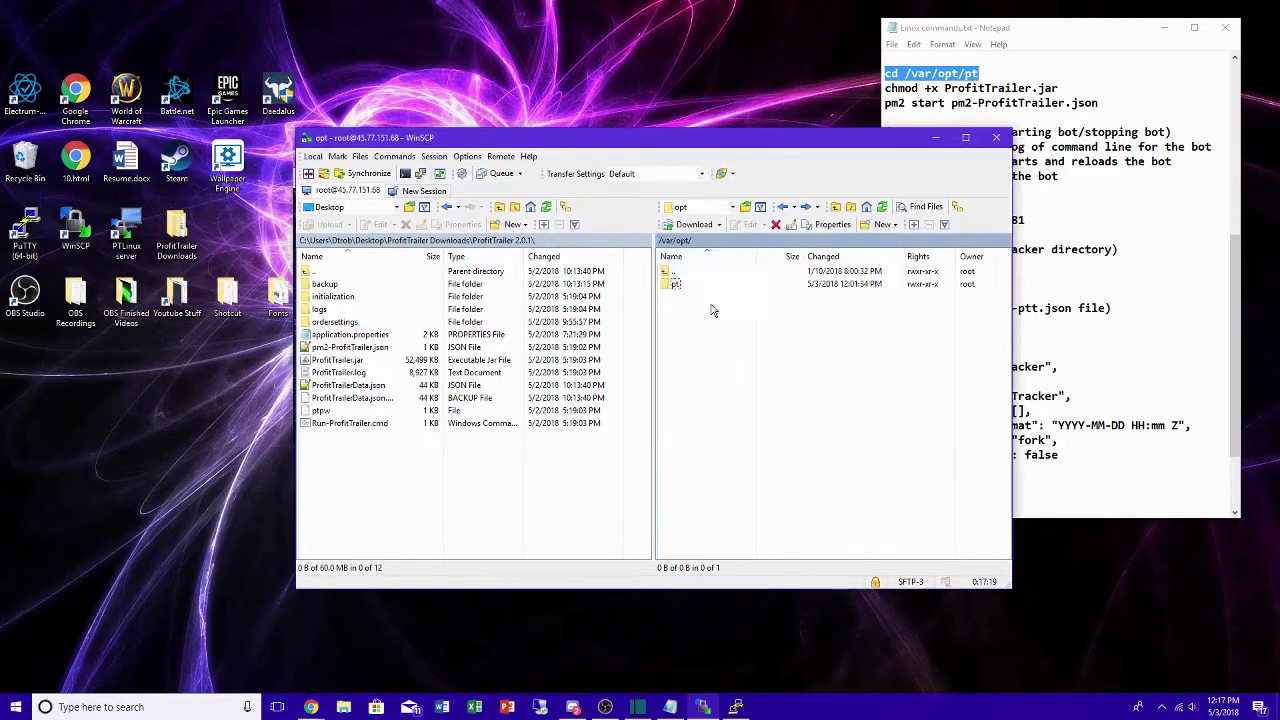
{"action": "left_click", "coordinate": [781, 207]}
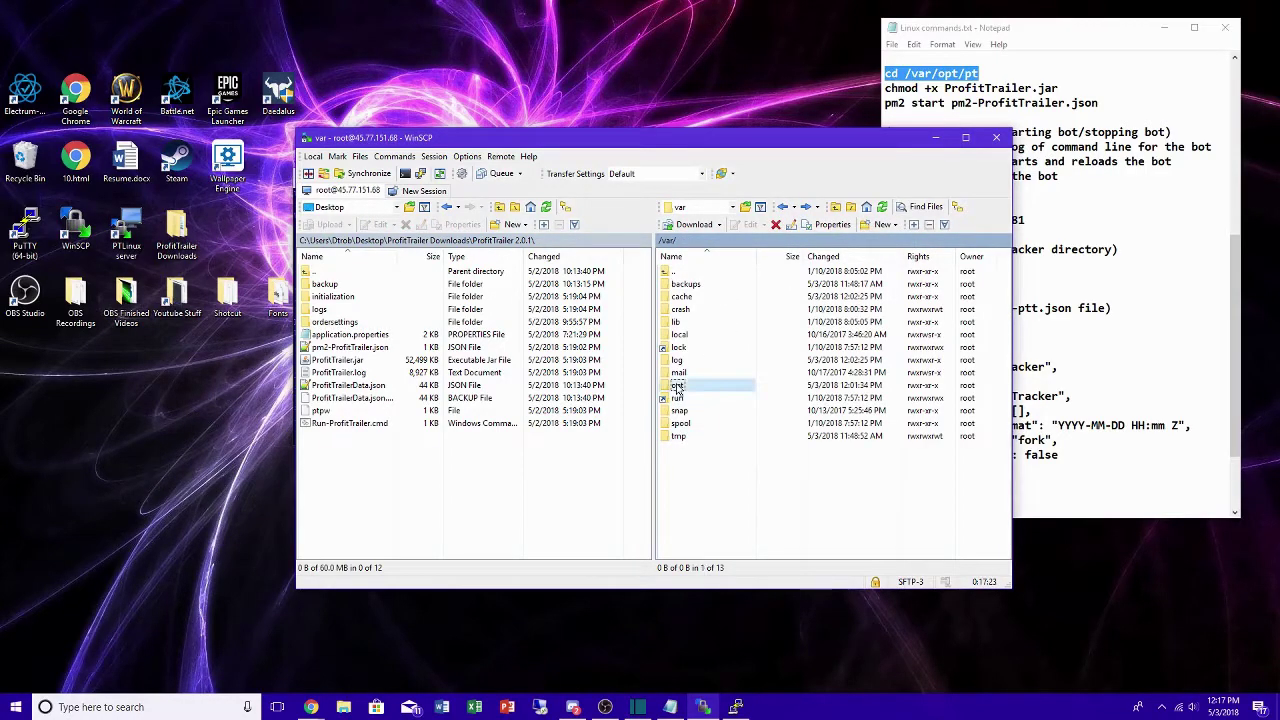
{"action": "double_click", "coordinate": [677, 386]}
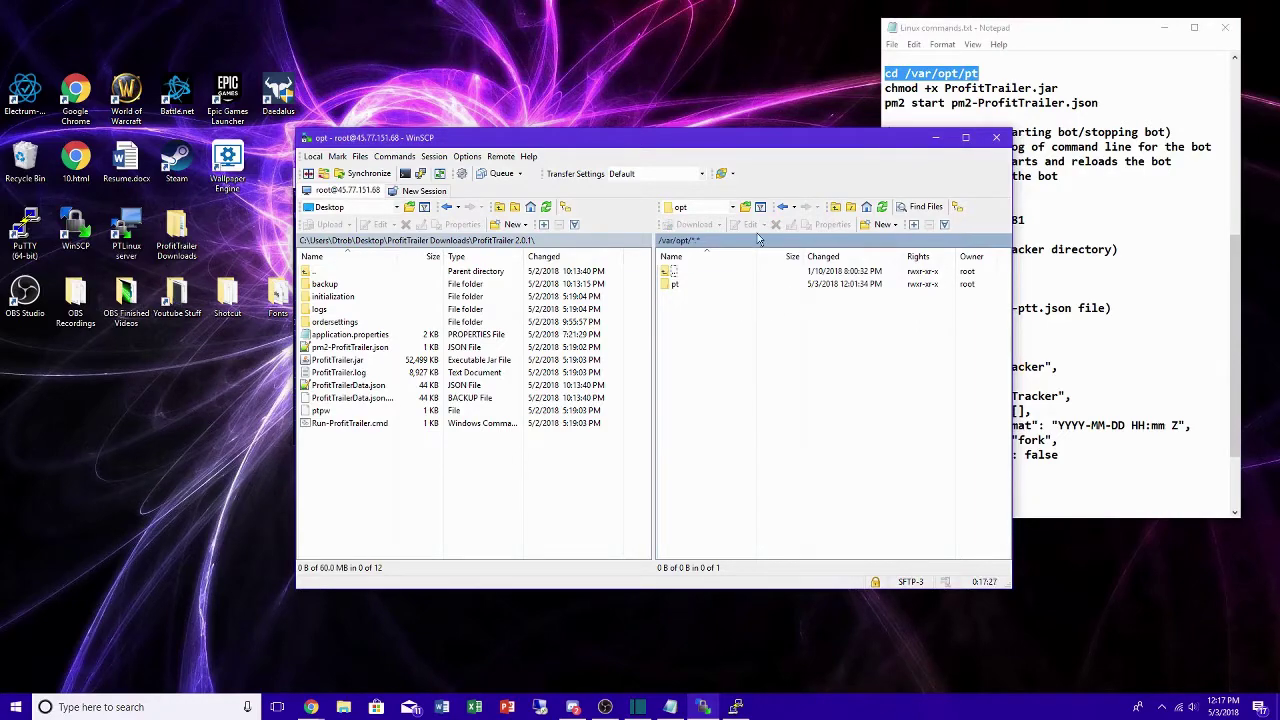
{"action": "left_click", "coordinate": [782, 207]}
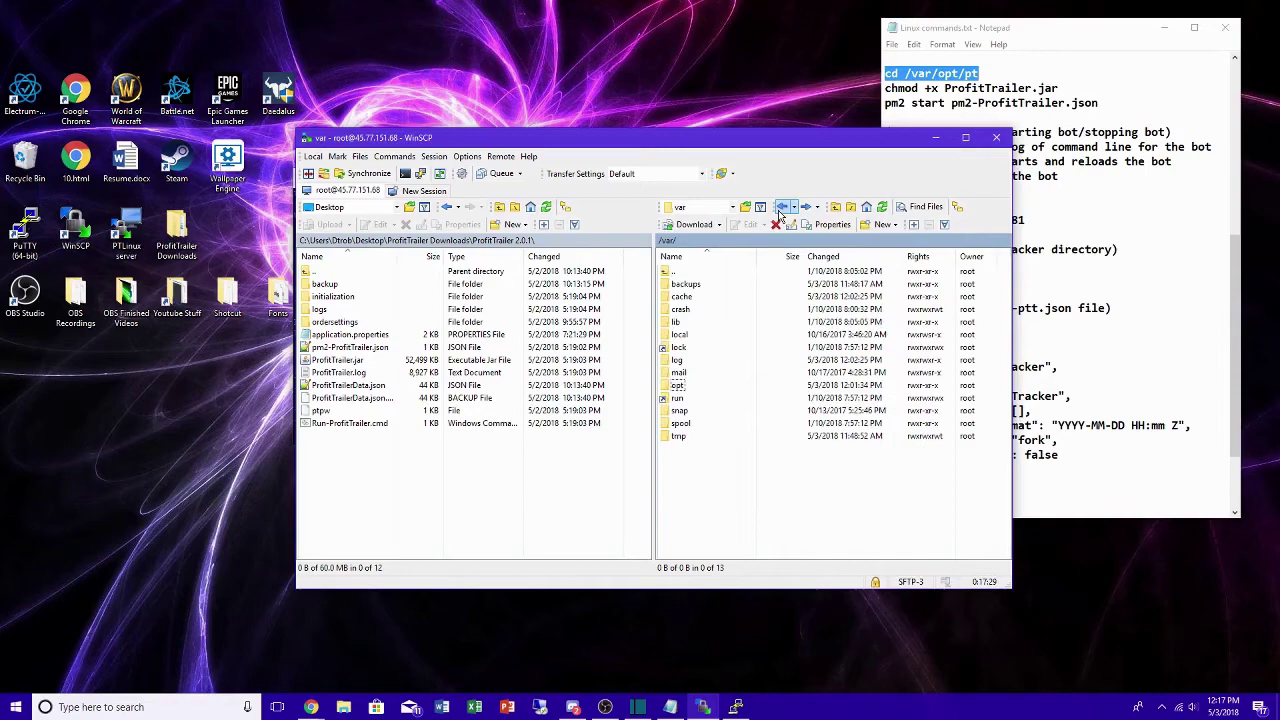
{"action": "left_click", "coordinate": [782, 207]}
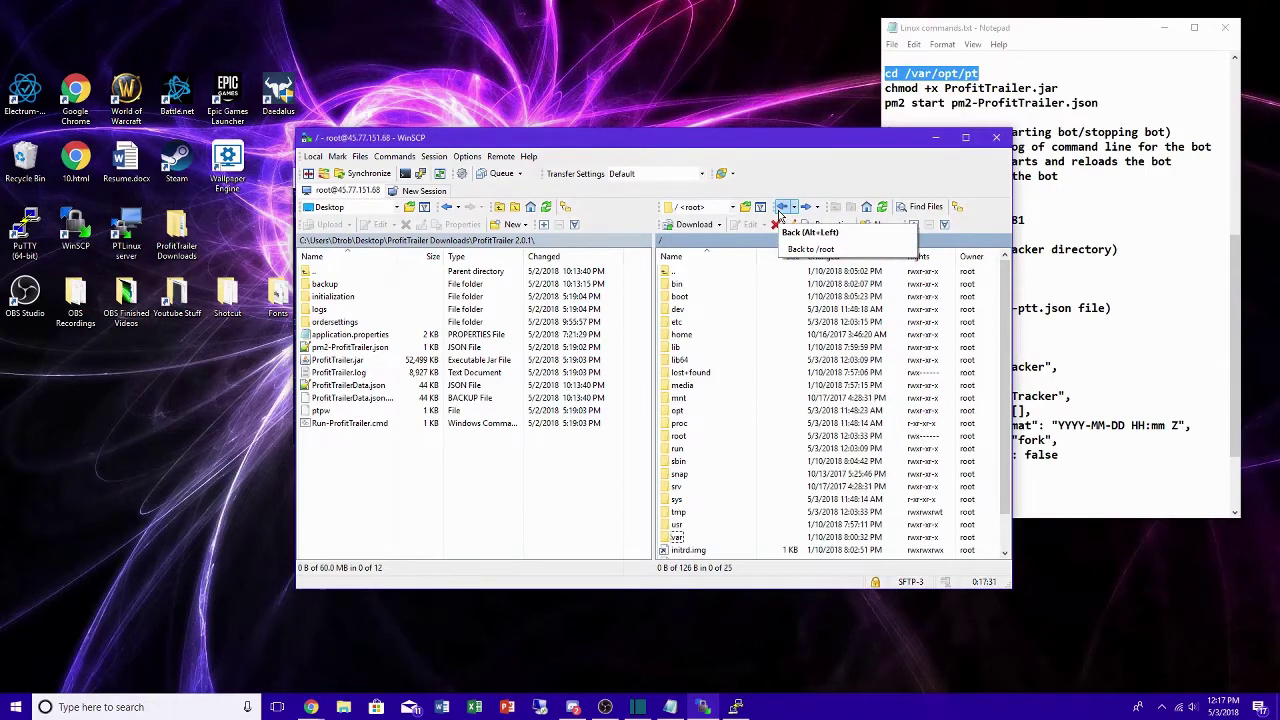
- Refresh the remote directory listing and open /var/opt/ptt on the server
{"action": "left_click", "coordinate": [882, 207]}
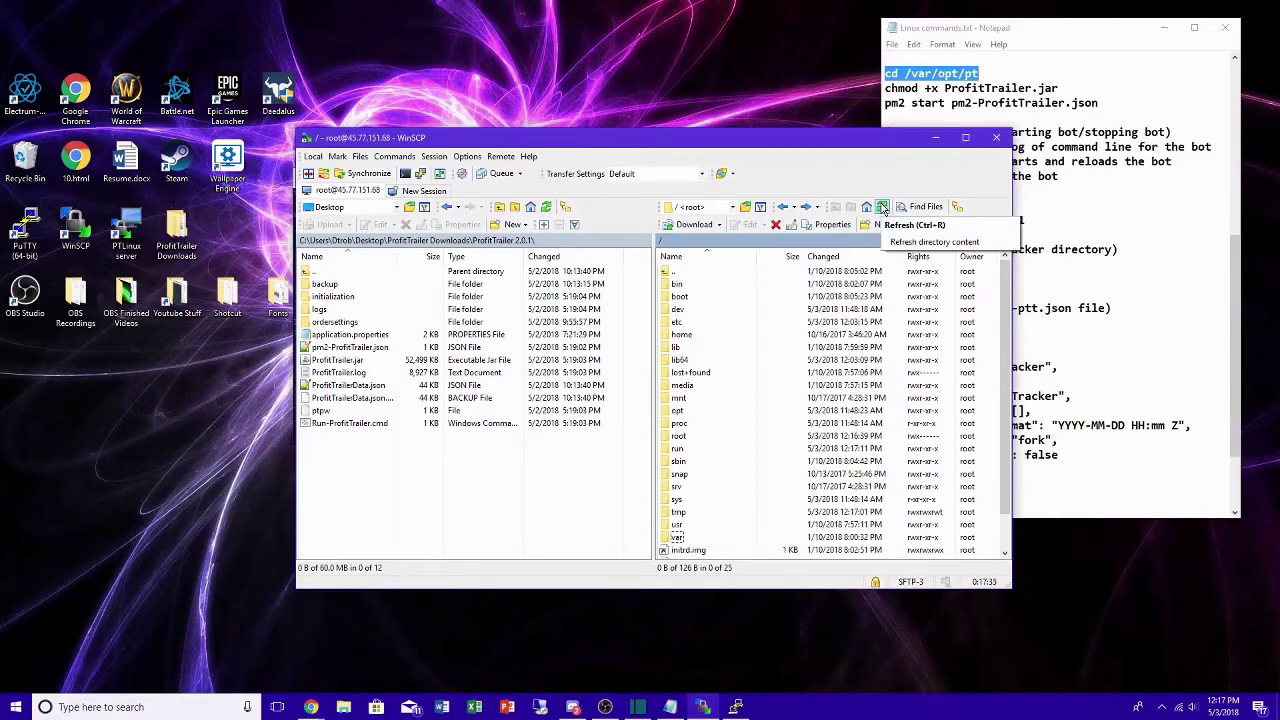
{"action": "double_click", "coordinate": [677, 537]}
{"action": "double_click", "coordinate": [688, 386]}
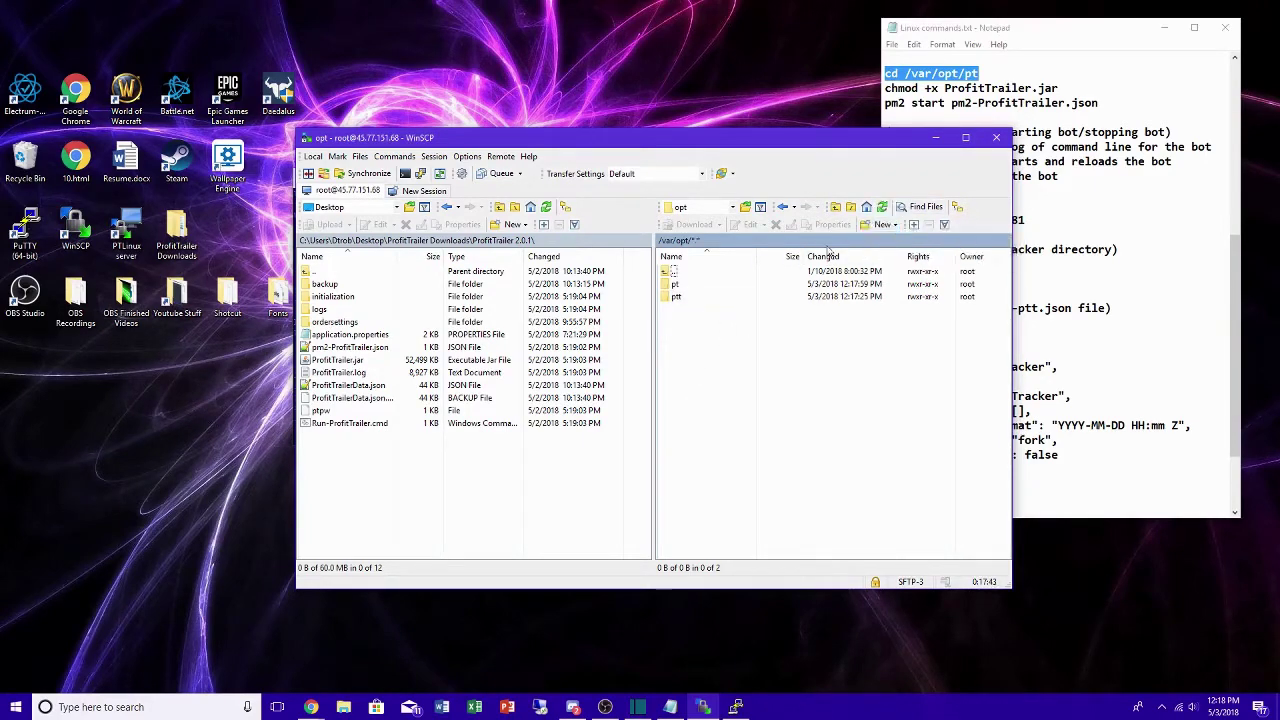
{"action": "double_click", "coordinate": [700, 298]}
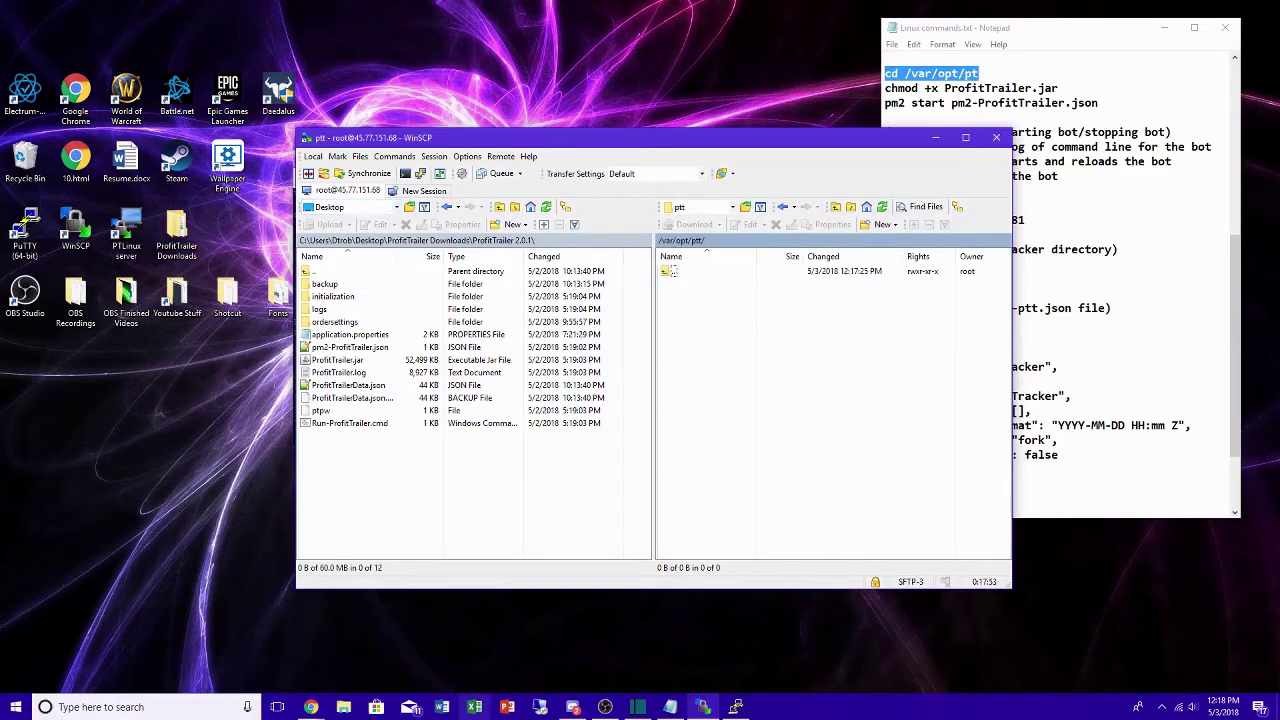
- Switch to Chrome, view the Linux download on GitHub's PtTracker 2.1 release page, and minimize the browser
{"action": "left_click", "coordinate": [311, 707]}
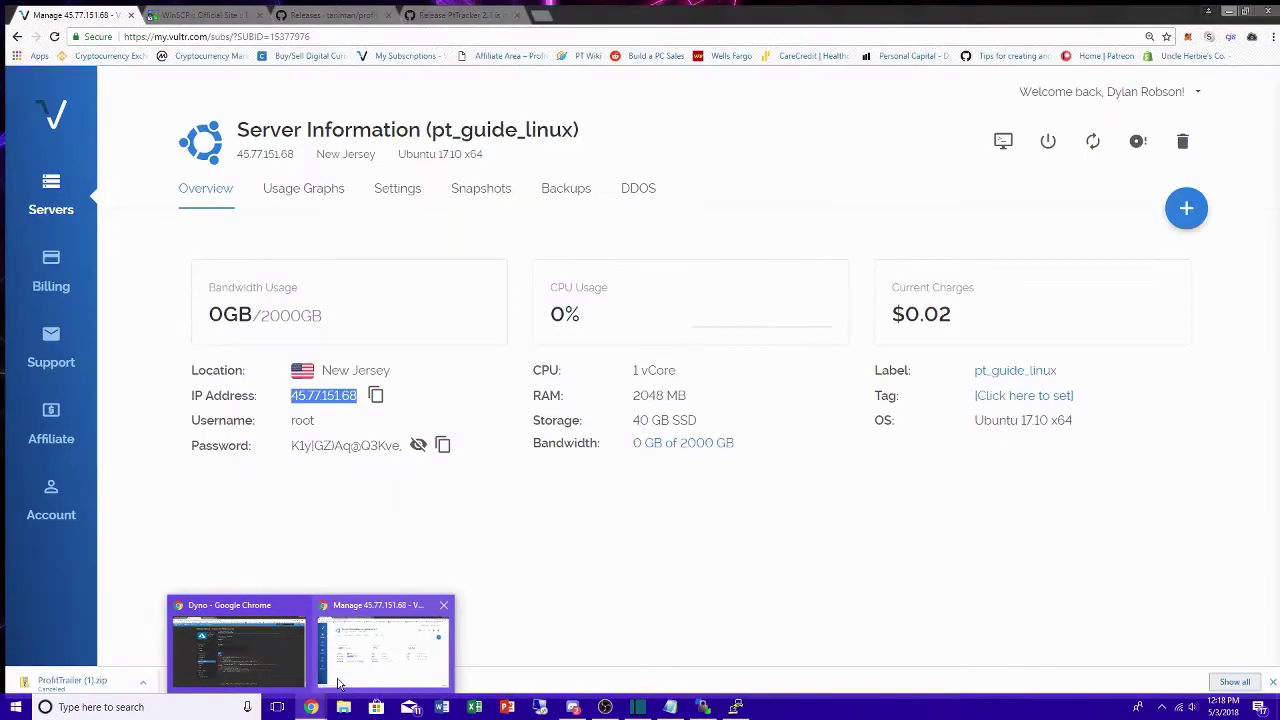
{"action": "left_click", "coordinate": [331, 677]}
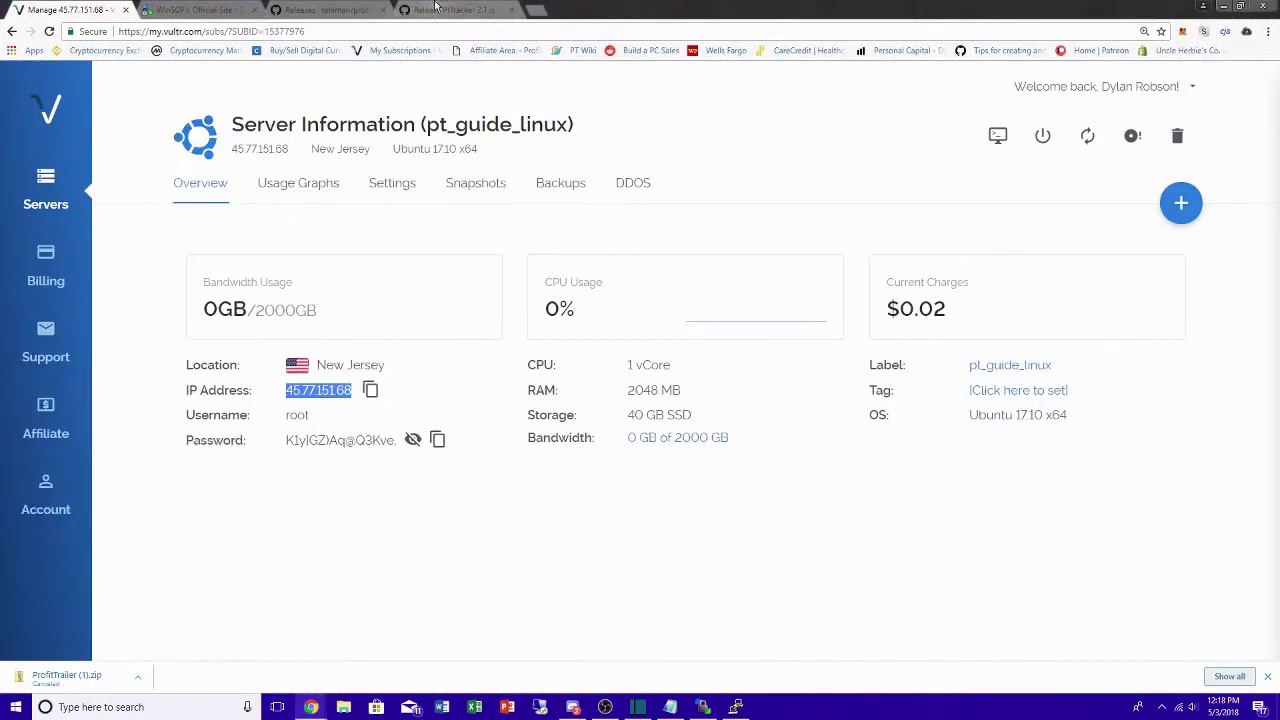
{"action": "left_click", "coordinate": [438, 9]}
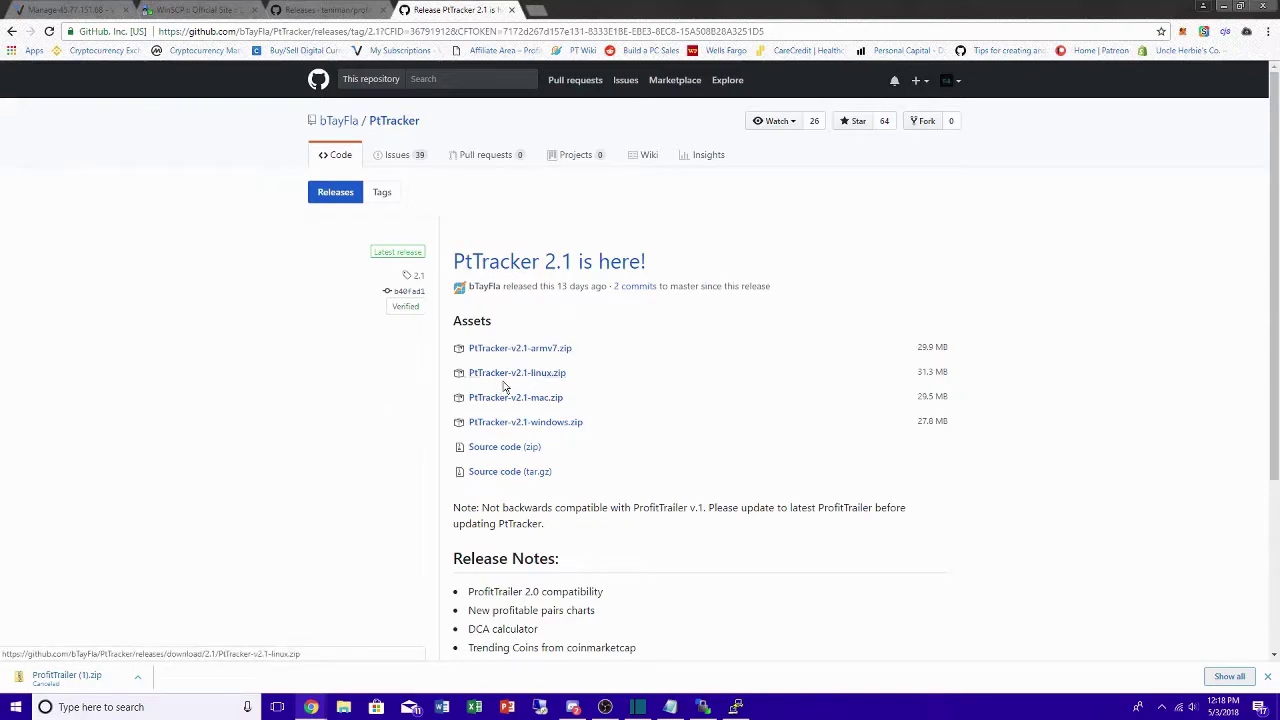
{"action": "left_click", "coordinate": [1236, 10]}
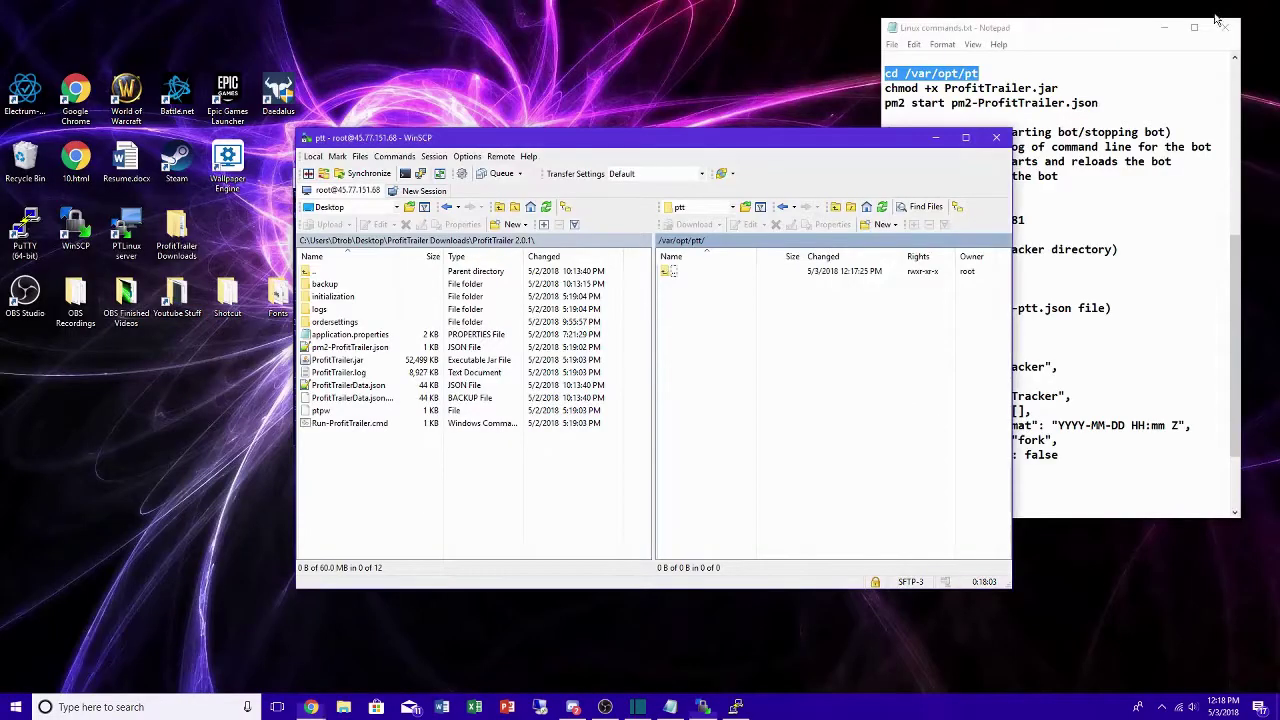
- Examine the files in the PtTracker folder inside the desktop's ProfitTrailer Downloads folder, and minimize File Explorer
{"action": "double_click", "coordinate": [178, 232]}
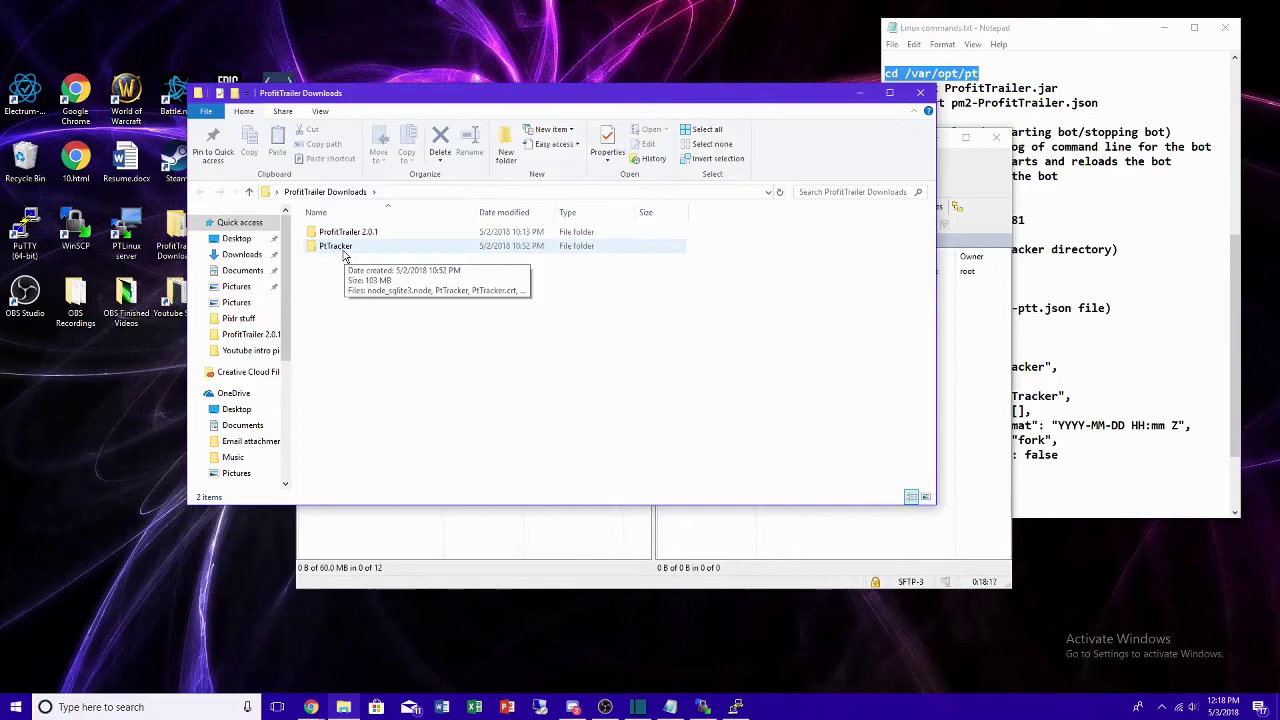
{"action": "double_click", "coordinate": [340, 246]}
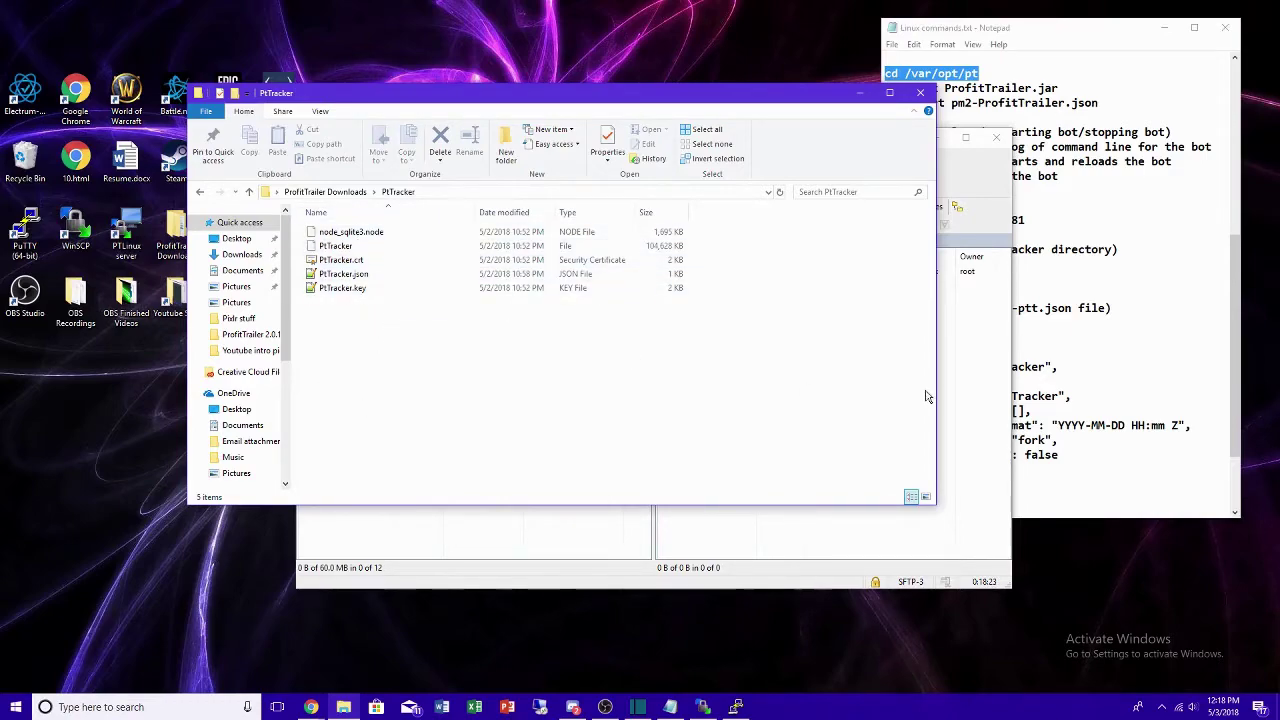
{"action": "left_click", "coordinate": [954, 405]}
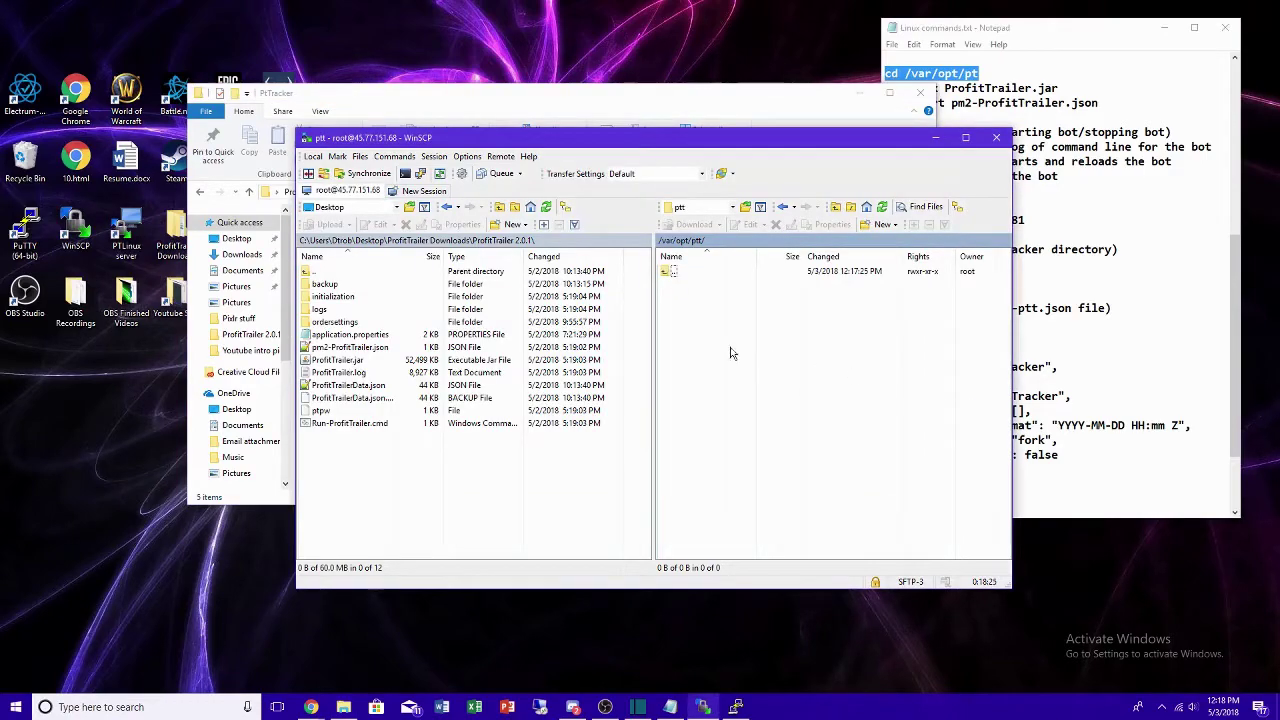
{"action": "left_click", "coordinate": [441, 97]}
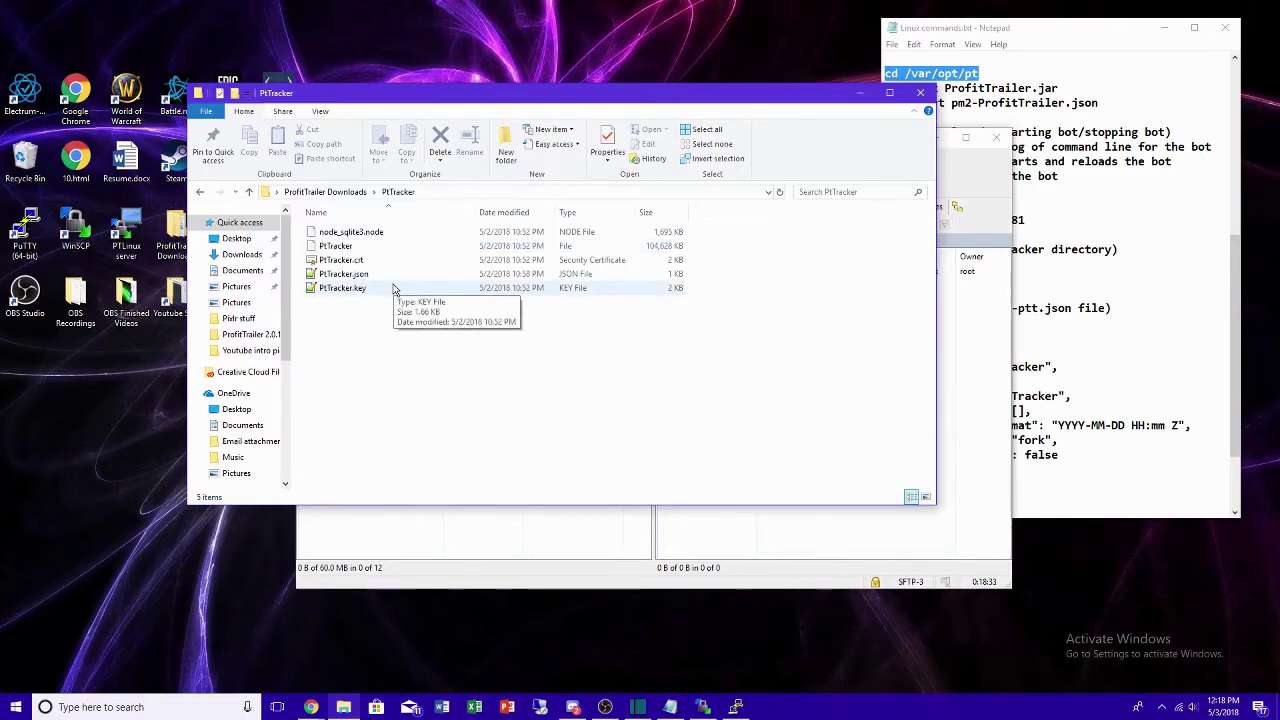
{"action": "left_click", "coordinate": [860, 92]}
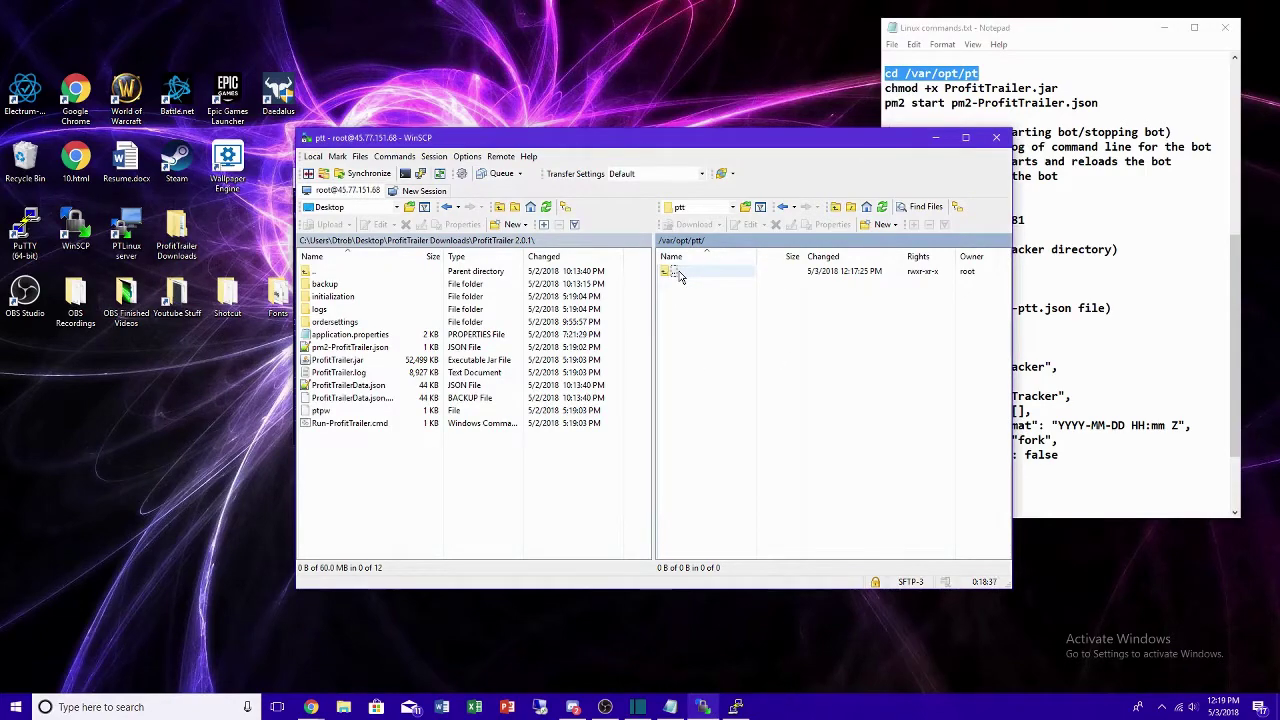
- Upload all files from the desktop's ProfitTrailer Downloads\PtTracker folder to /var/opt/ptt on the server
{"action": "left_click", "coordinate": [378, 209]}
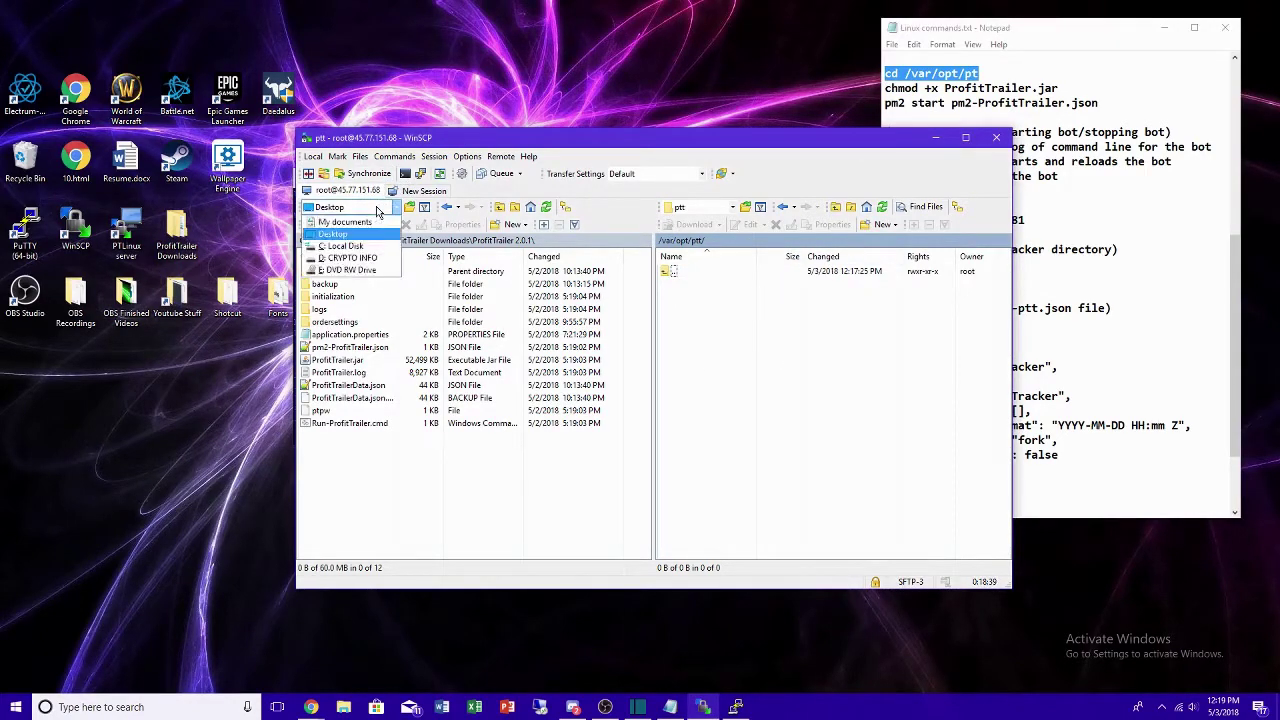
{"action": "left_click", "coordinate": [340, 233]}
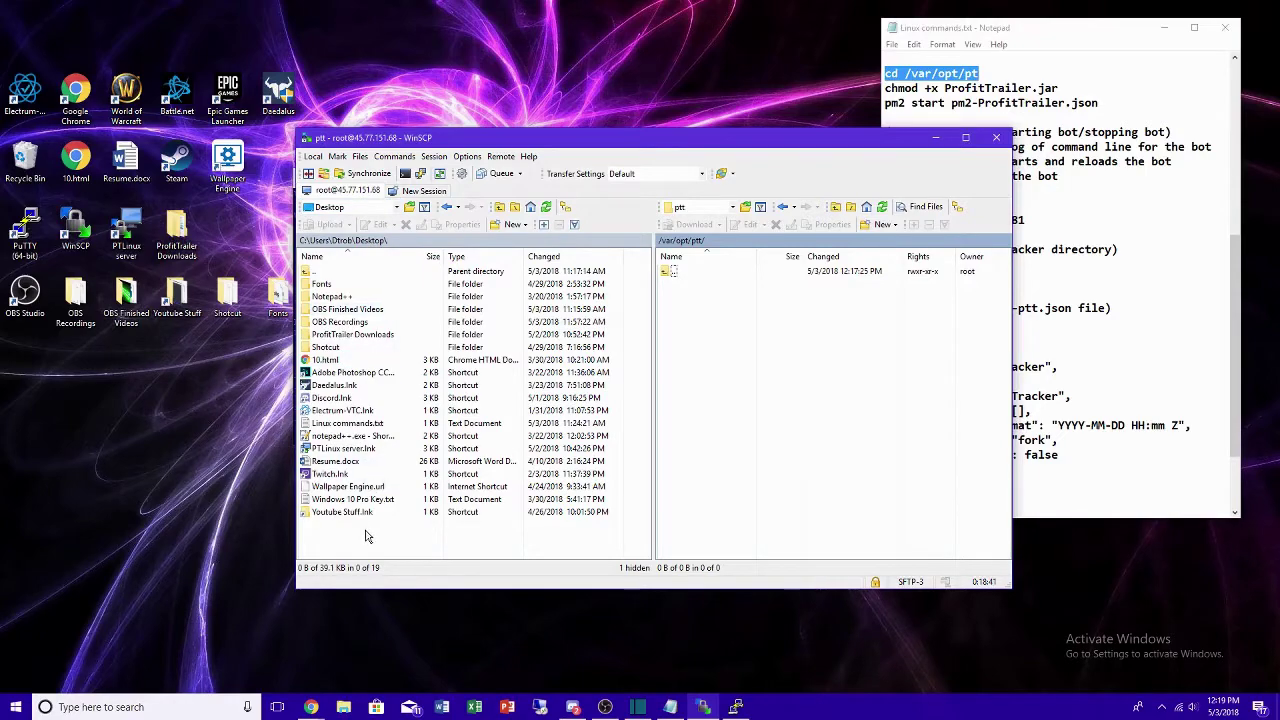
{"action": "double_click", "coordinate": [352, 334]}
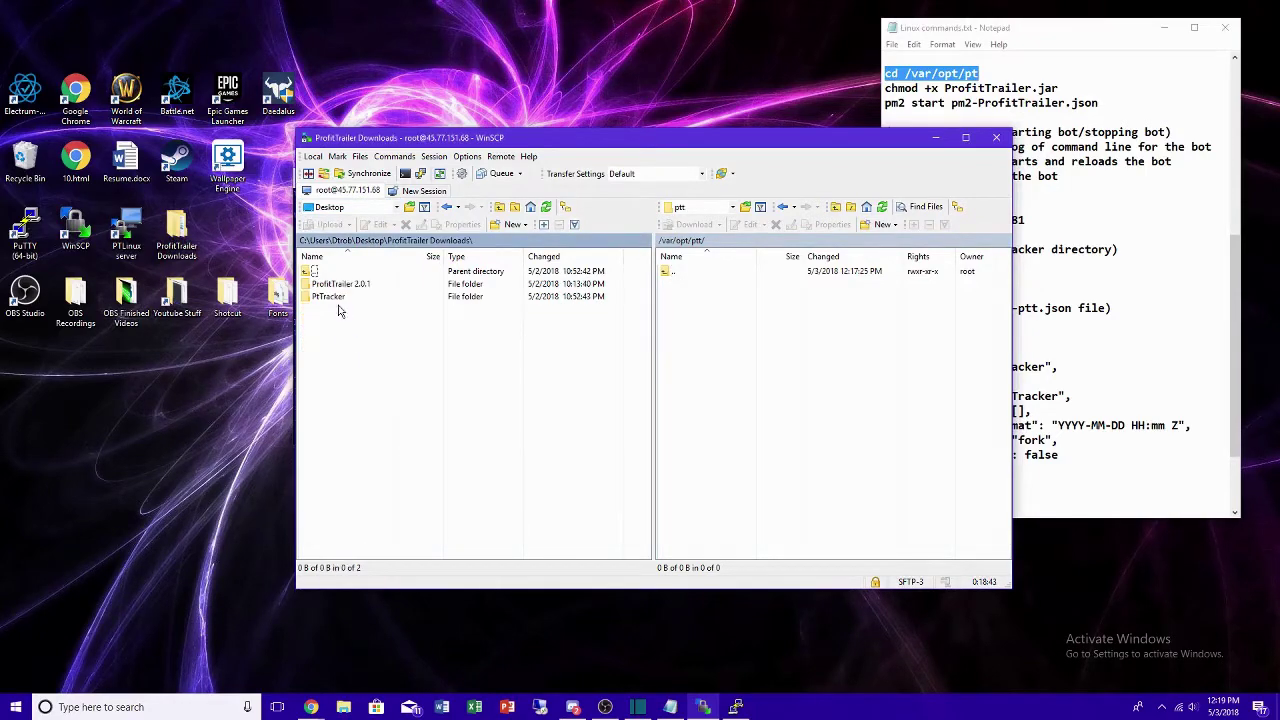
{"action": "double_click", "coordinate": [330, 297]}
{"action": "left_click_drag", "start_coordinate": [362, 396], "coordinate": [815, 352]}
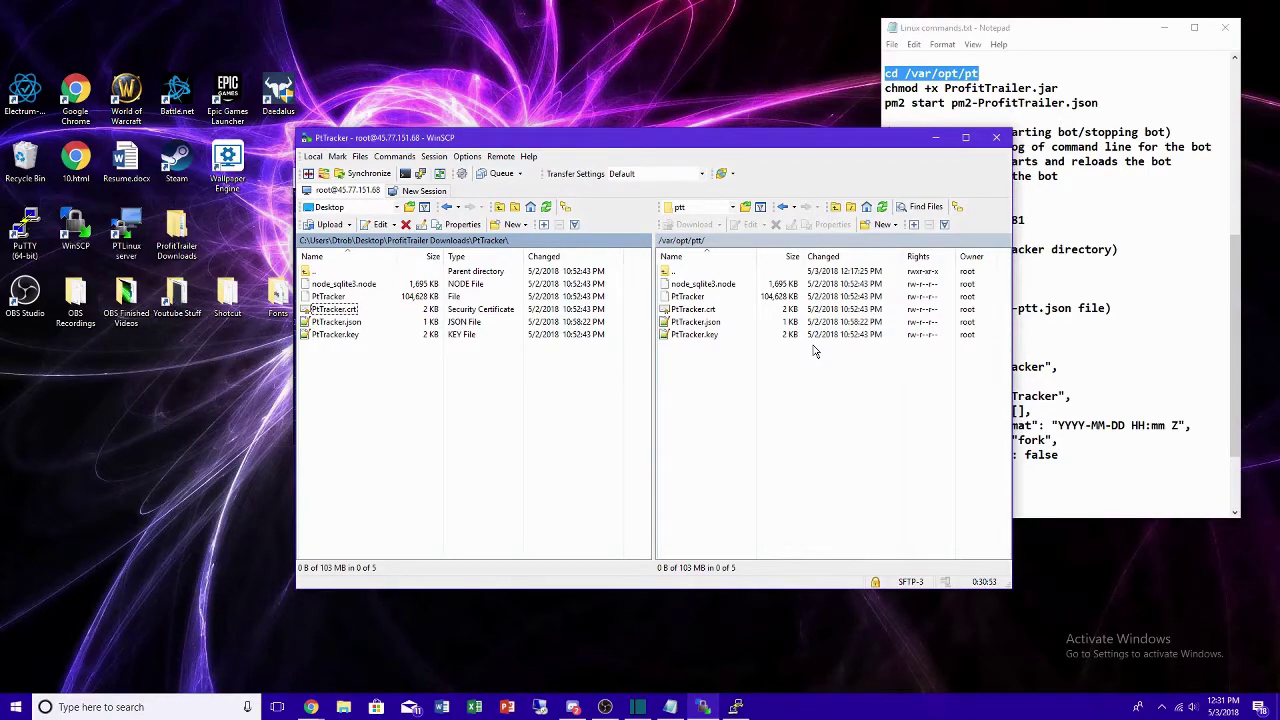
{"action": "left_click", "coordinate": [748, 398]}
- Move the WinSCP window clear of the notes and create a new file named pm2-start-ptt.json in the server's /var/opt/ptt directory
{"action": "left_click_drag", "start_coordinate": [785, 137], "coordinate": [587, 110]}
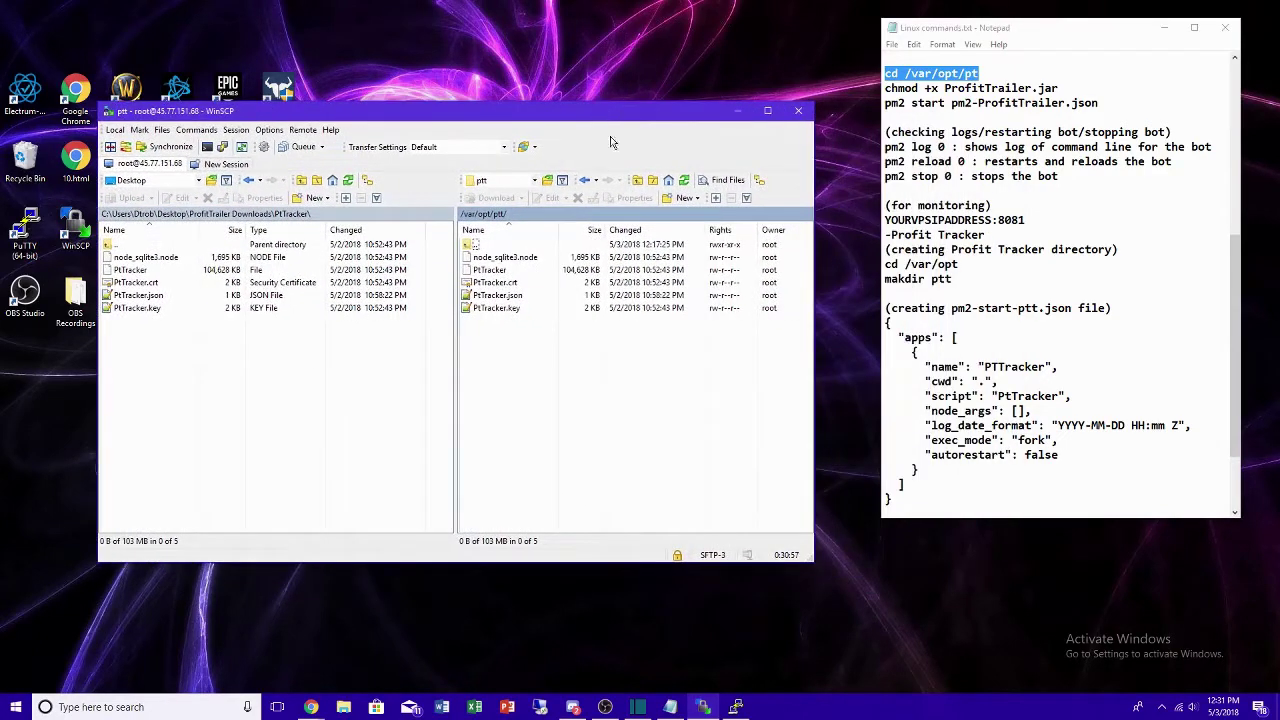
{"action": "right_click", "coordinate": [575, 353]}
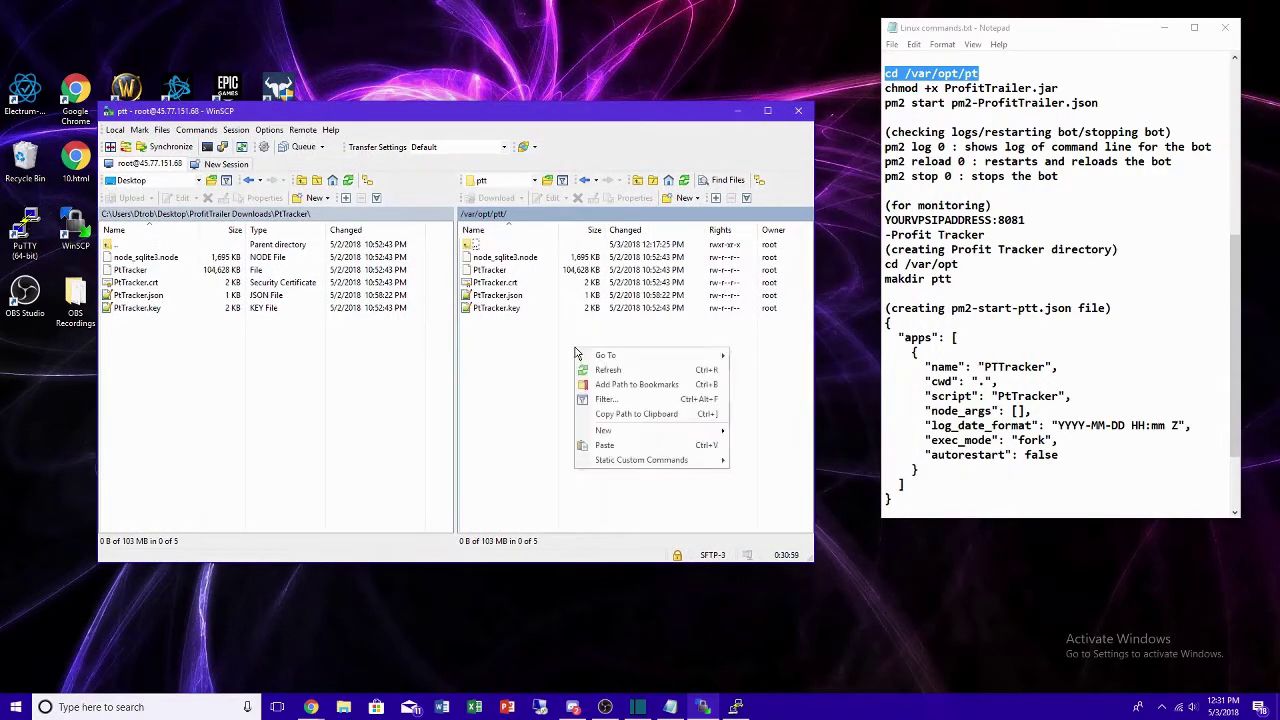
{"action": "mouse_move", "coordinate": [668, 433]}
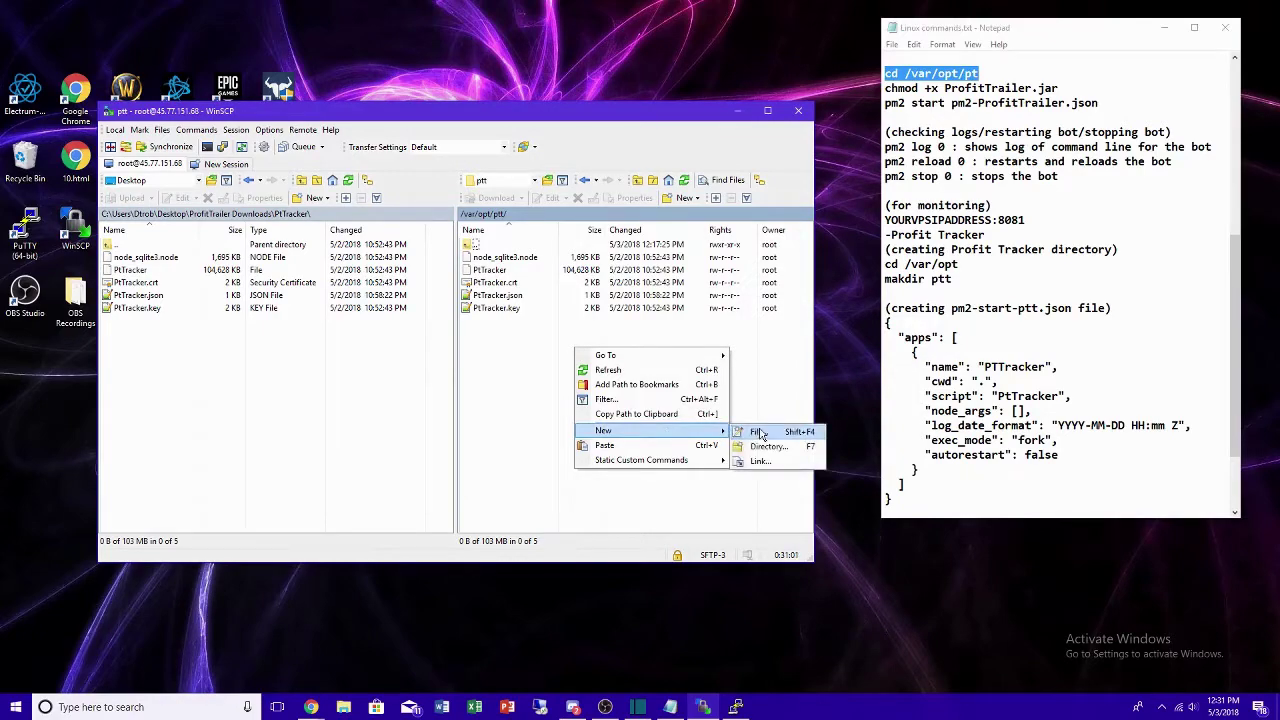
{"action": "left_click", "coordinate": [758, 432]}
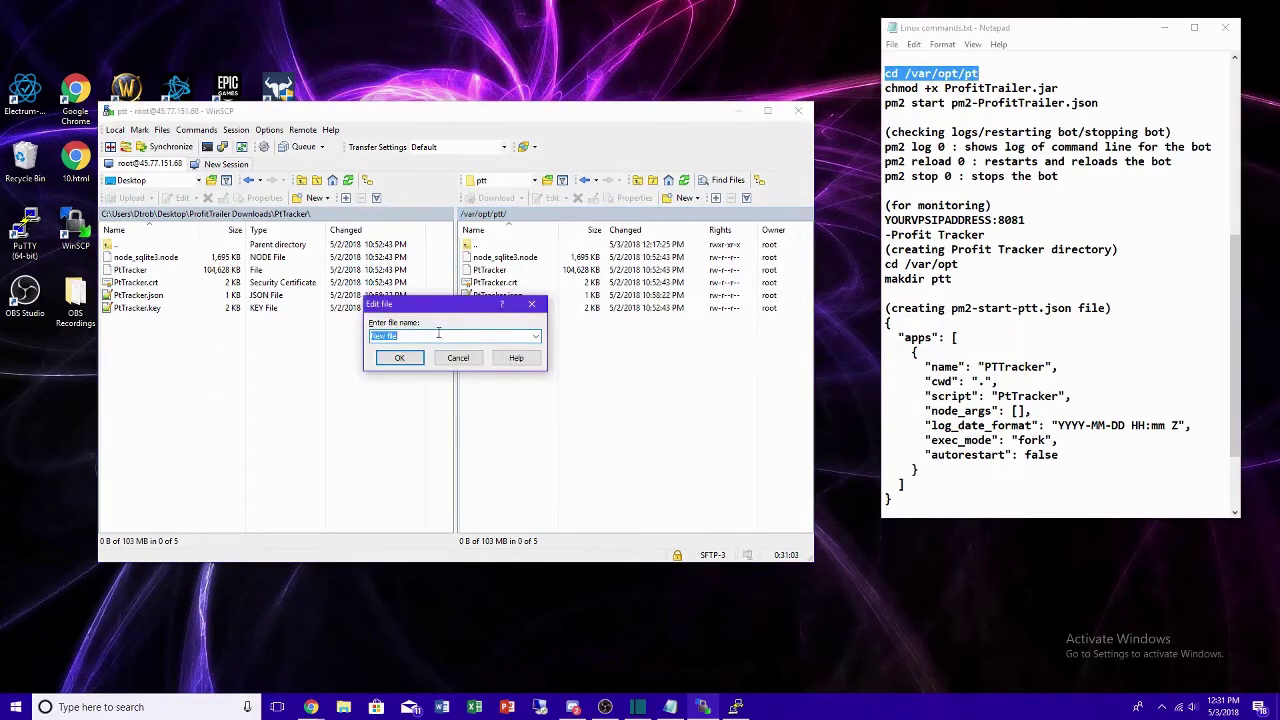
{"action": "key", "text": "BackSpace"}
{"action": "type", "text": "pm2-start-ptt.json"}
{"action": "key", "text": "Return"}
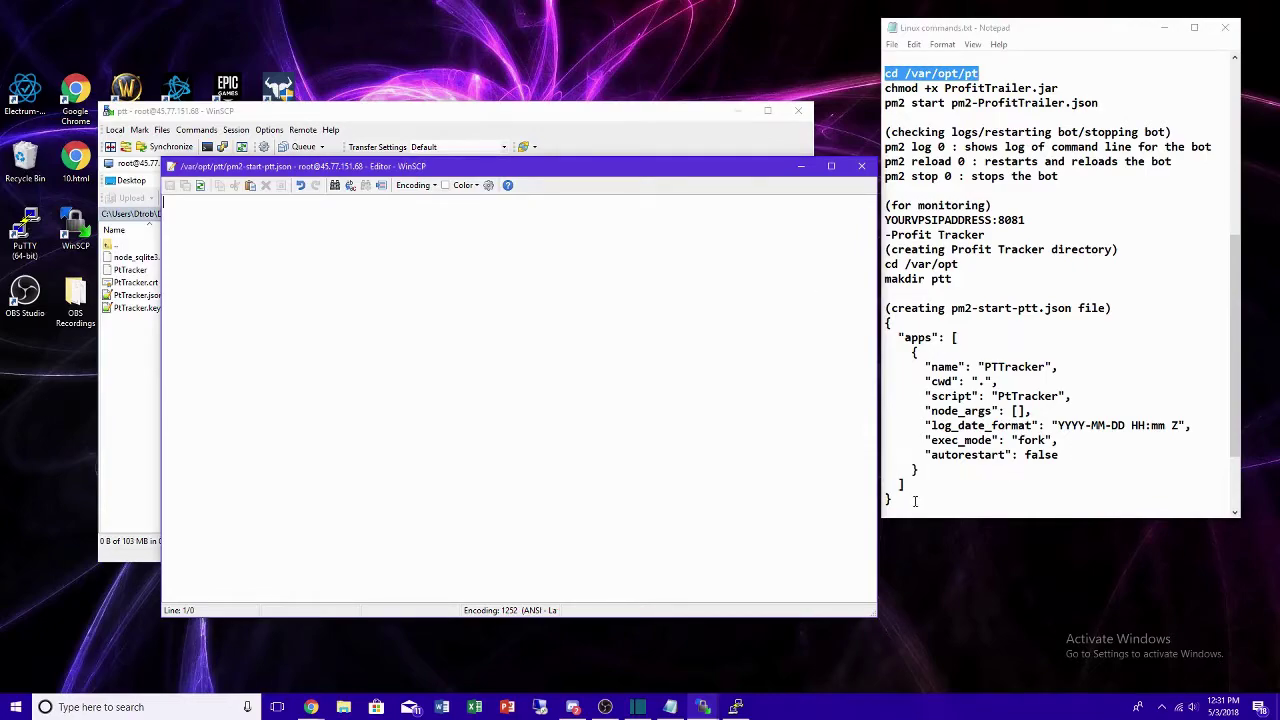
- Copy the PTTracker JSON block from the Notepad notes into pm2-start-ptt.json, save the file, and close the editor
{"action": "left_click_drag", "start_coordinate": [914, 501], "coordinate": [854, 327]}
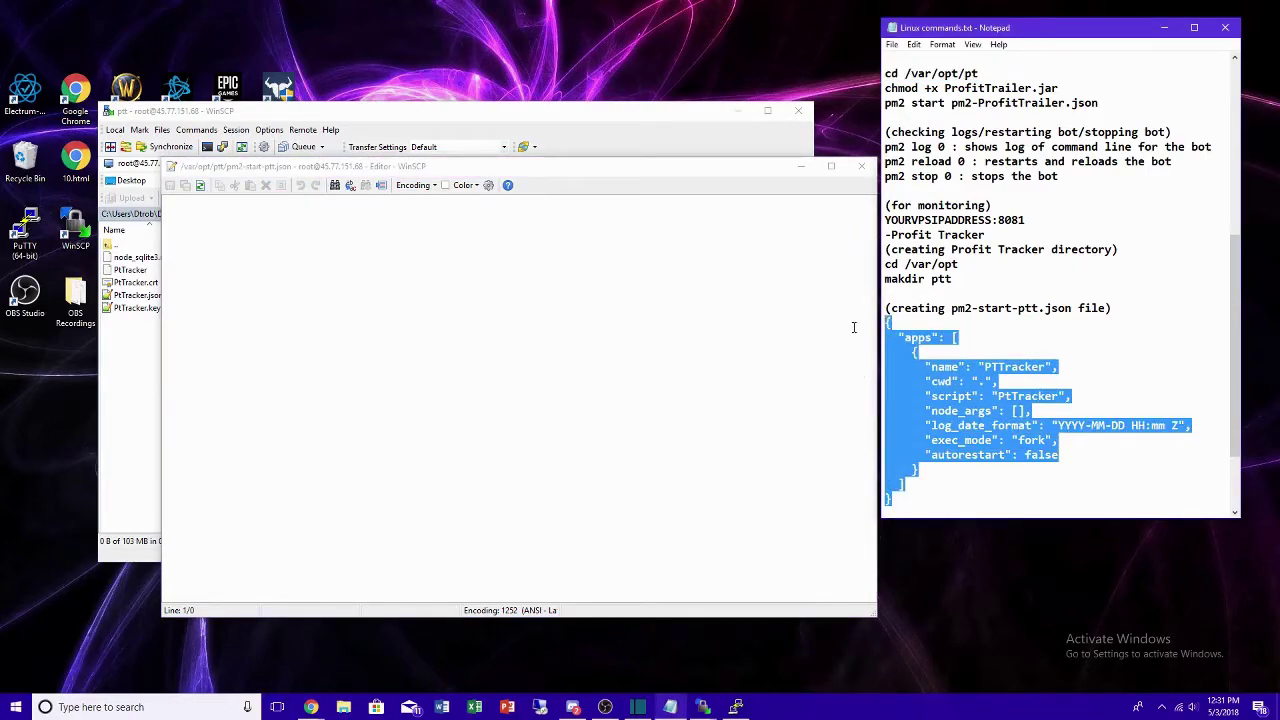
{"action": "right_click", "coordinate": [950, 365]}
{"action": "left_click", "coordinate": [975, 419]}
{"action": "right_click", "coordinate": [532, 304]}
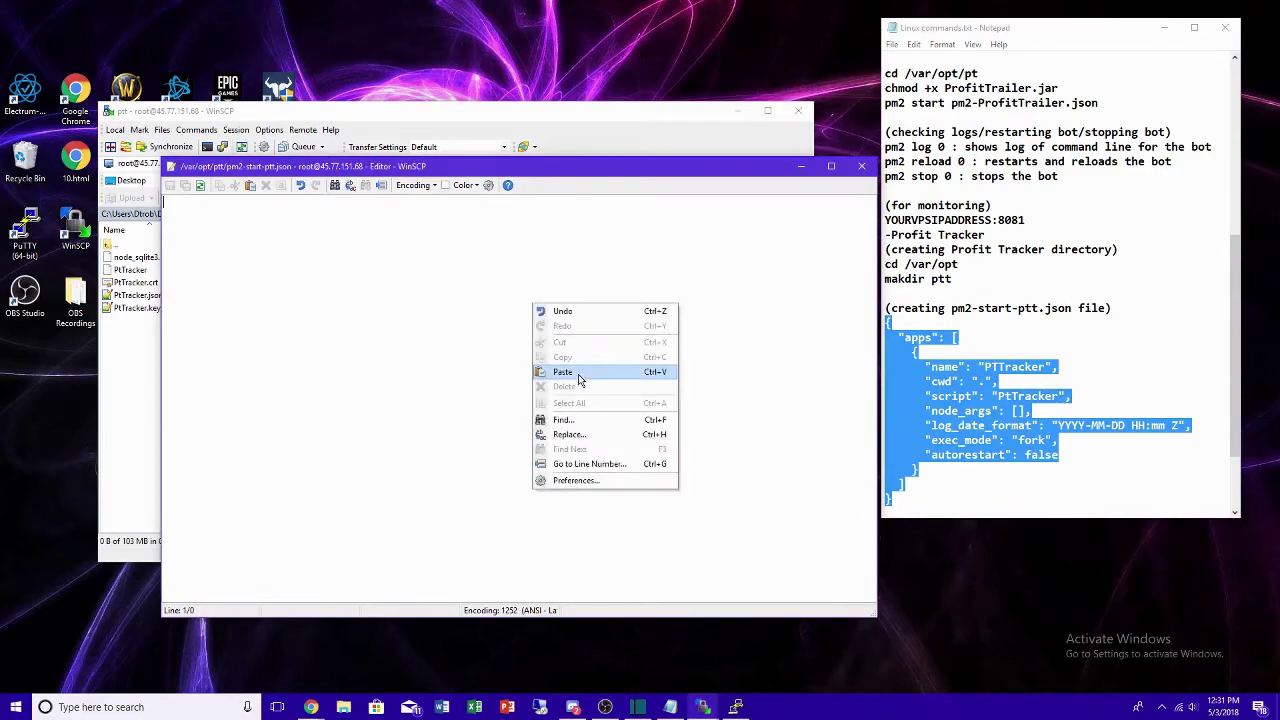
{"action": "left_click", "coordinate": [562, 372]}
{"action": "key", "text": "ctrl+s"}
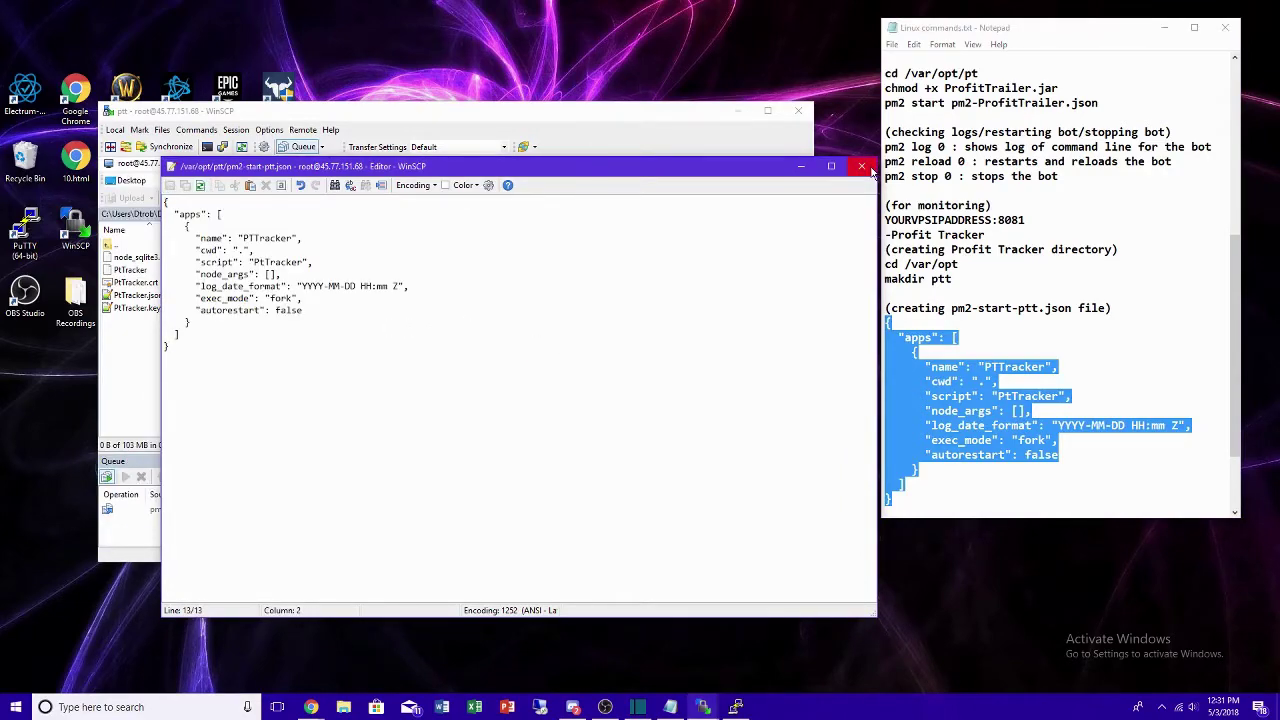
{"action": "left_click", "coordinate": [862, 166]}
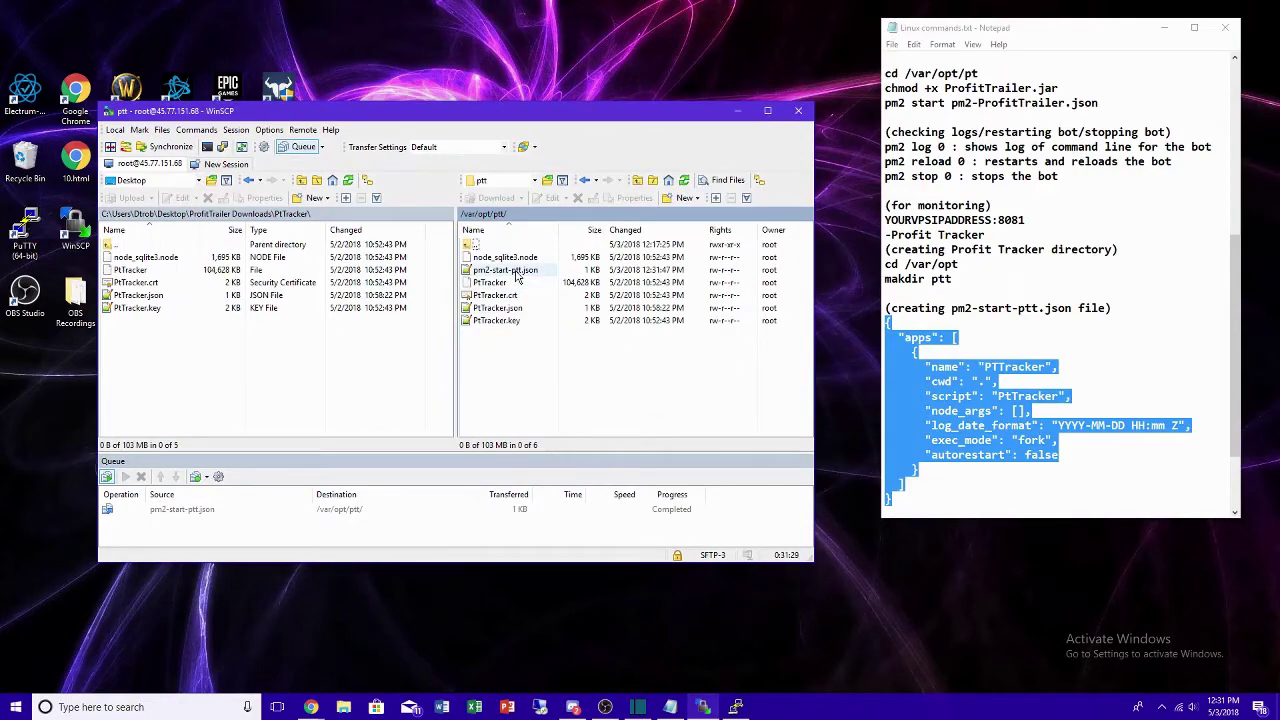
- Switch to PuTTY, move its window beside WinSCP, and try to make ProfitTracker executable with chmod +x ProfitTracker
{"action": "scroll", "coordinate": [1046, 402], "scroll_direction": "down", "scroll_amount": 2}
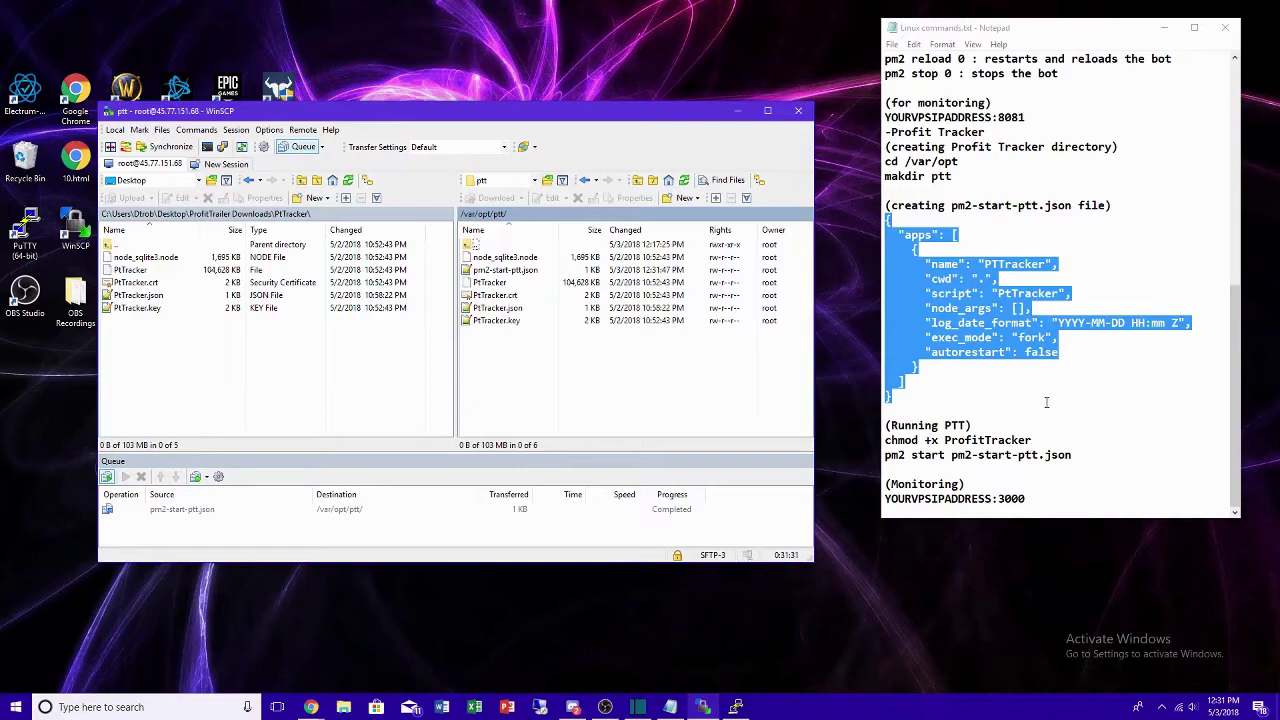
{"action": "left_click", "coordinate": [736, 707]}
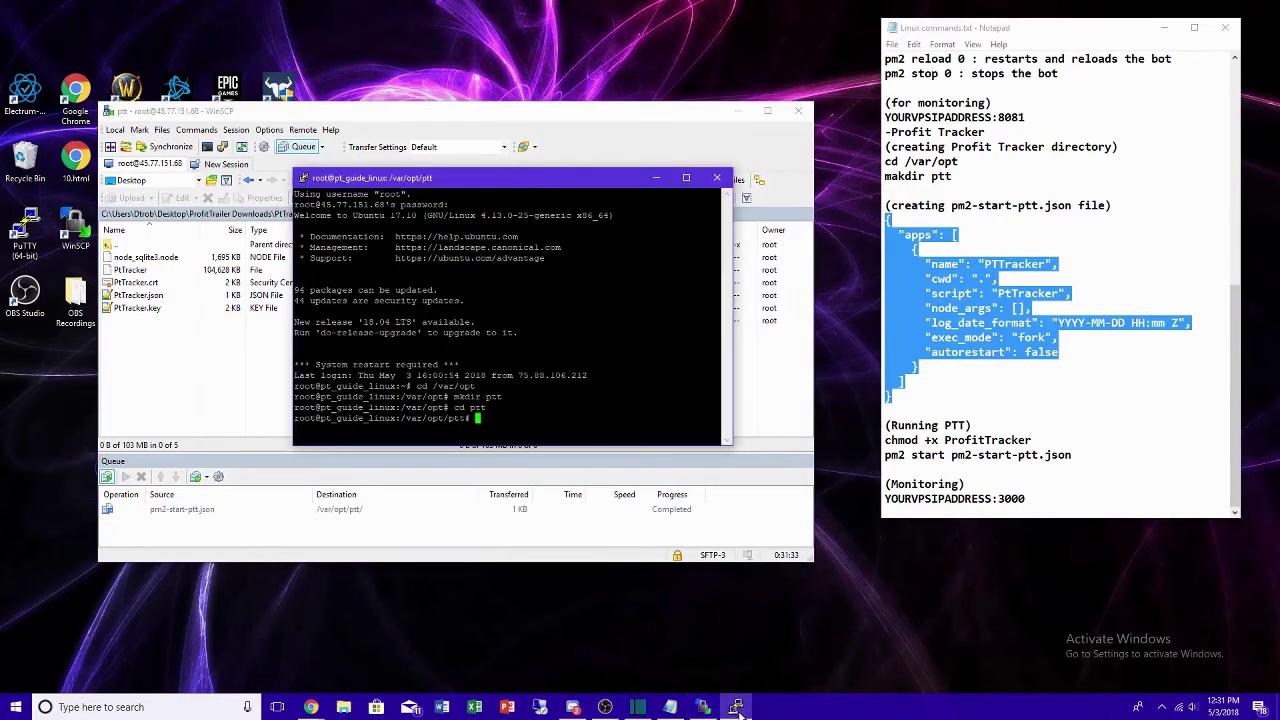
{"action": "left_click_drag", "start_coordinate": [558, 178], "coordinate": [1090, 131]}
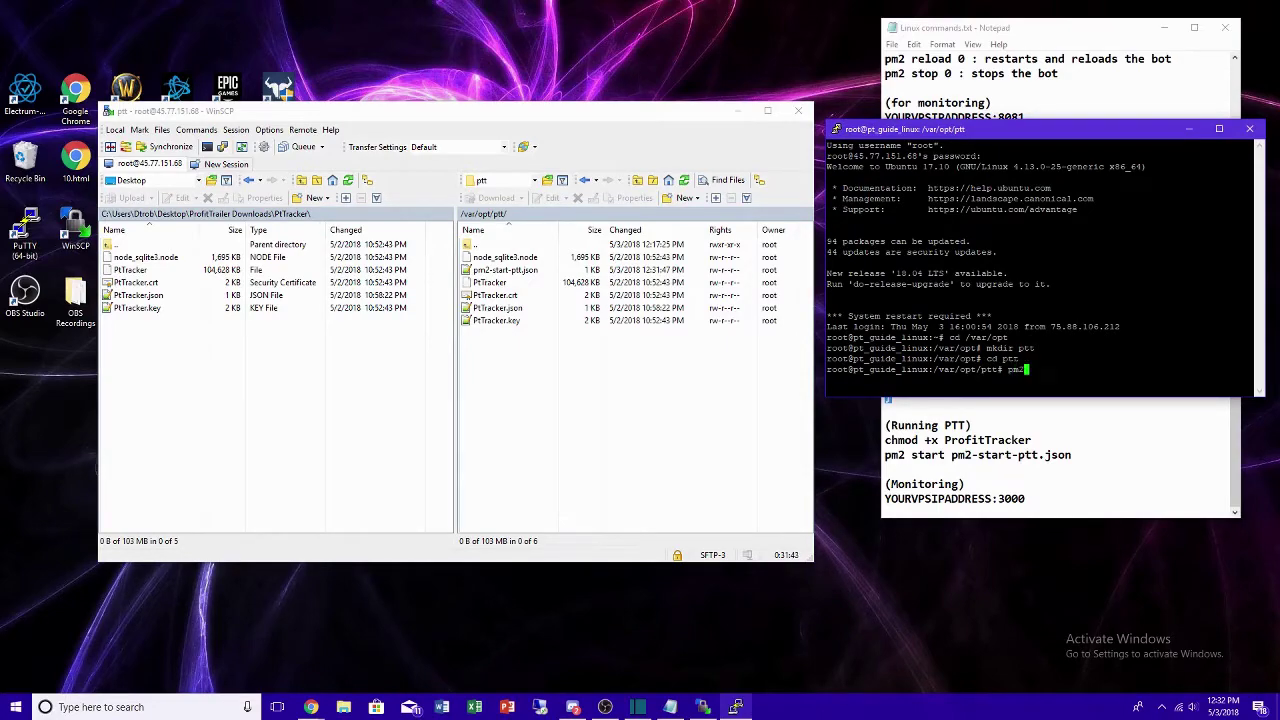
{"action": "type", "text": "chm"}
{"action": "type", "text": "od"}
{"action": "type", "text": " +x"}
{"action": "type", "text": " ProfitT"}
{"action": "type", "text": "racker"}
{"action": "key", "text": "Return"}
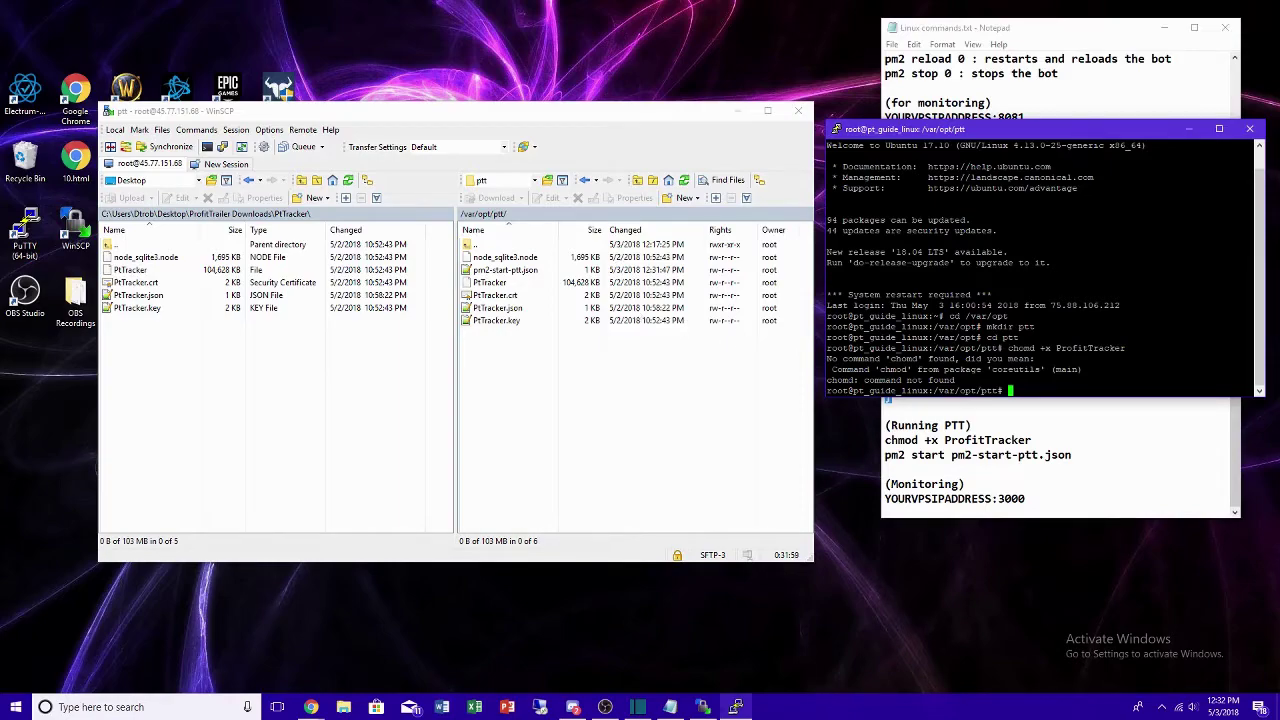
{"action": "type", "text": "chmod +x ProfitTracker"}
{"action": "key", "text": "Return"}
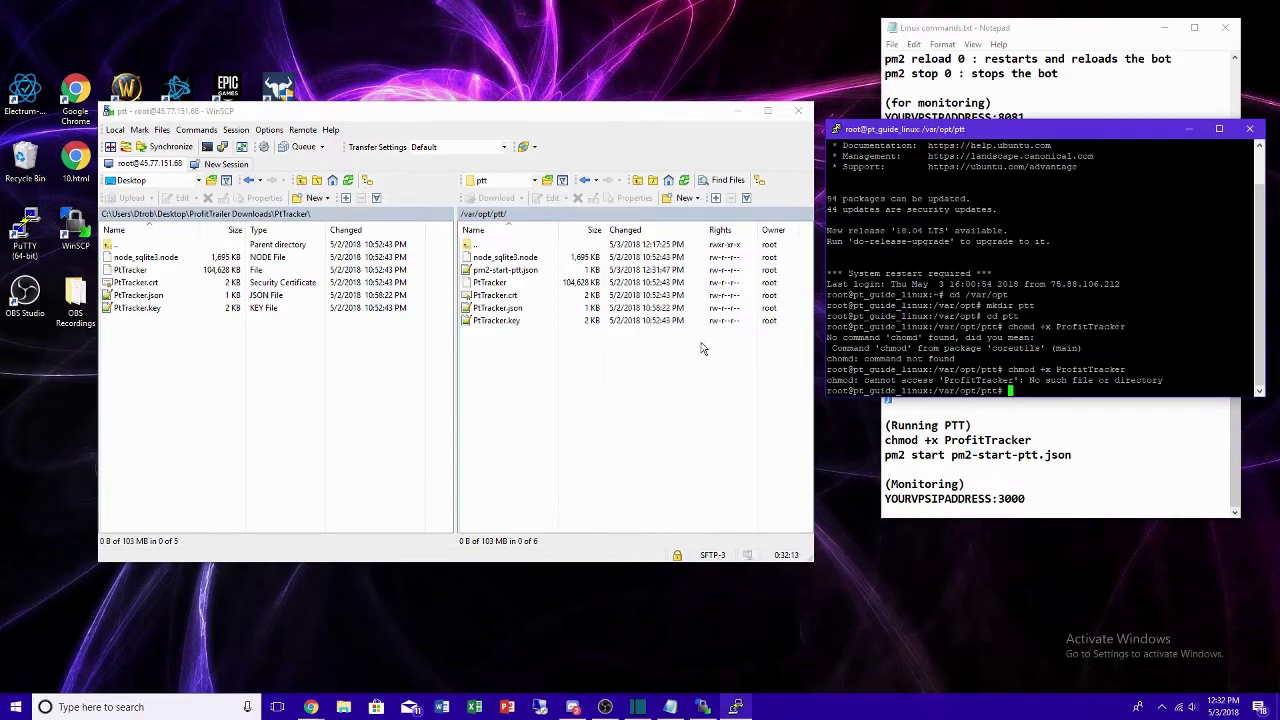
- Switch to WinSCP, go up to /var/opt, and reopen the ptt folder to check the tracker's file name
{"action": "left_click", "coordinate": [558, 356]}
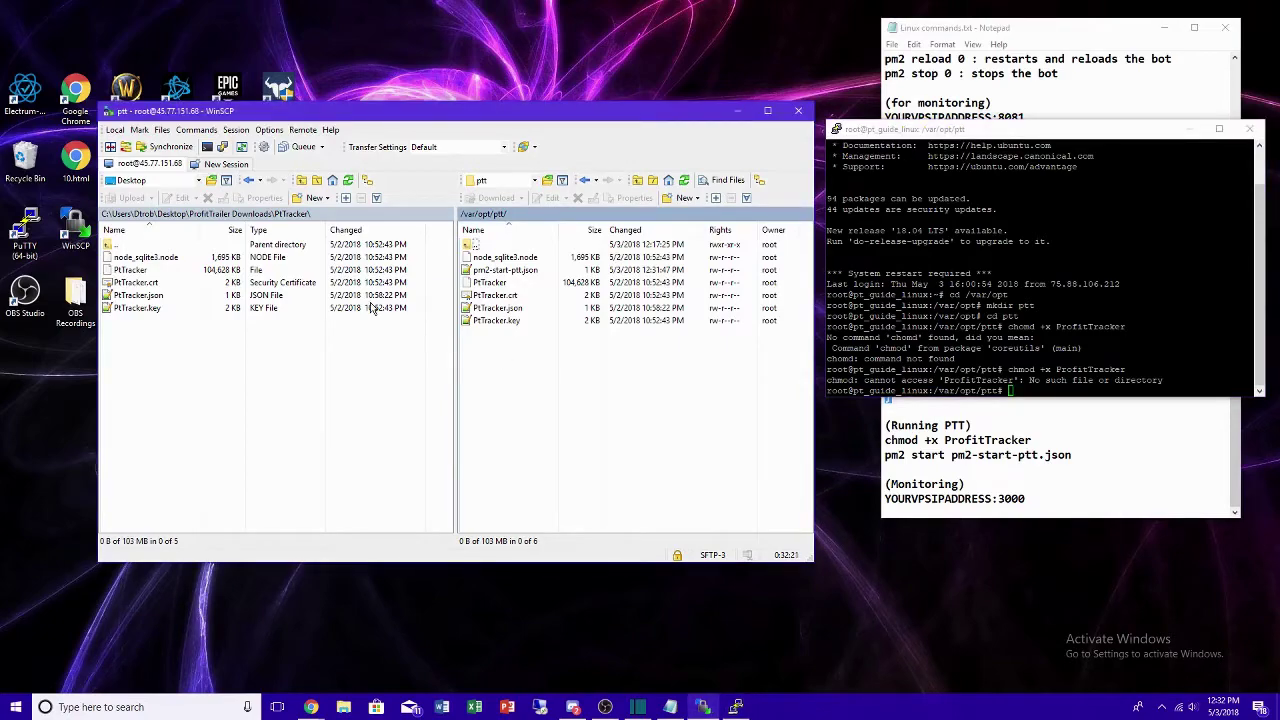
{"action": "double_click", "coordinate": [474, 244]}
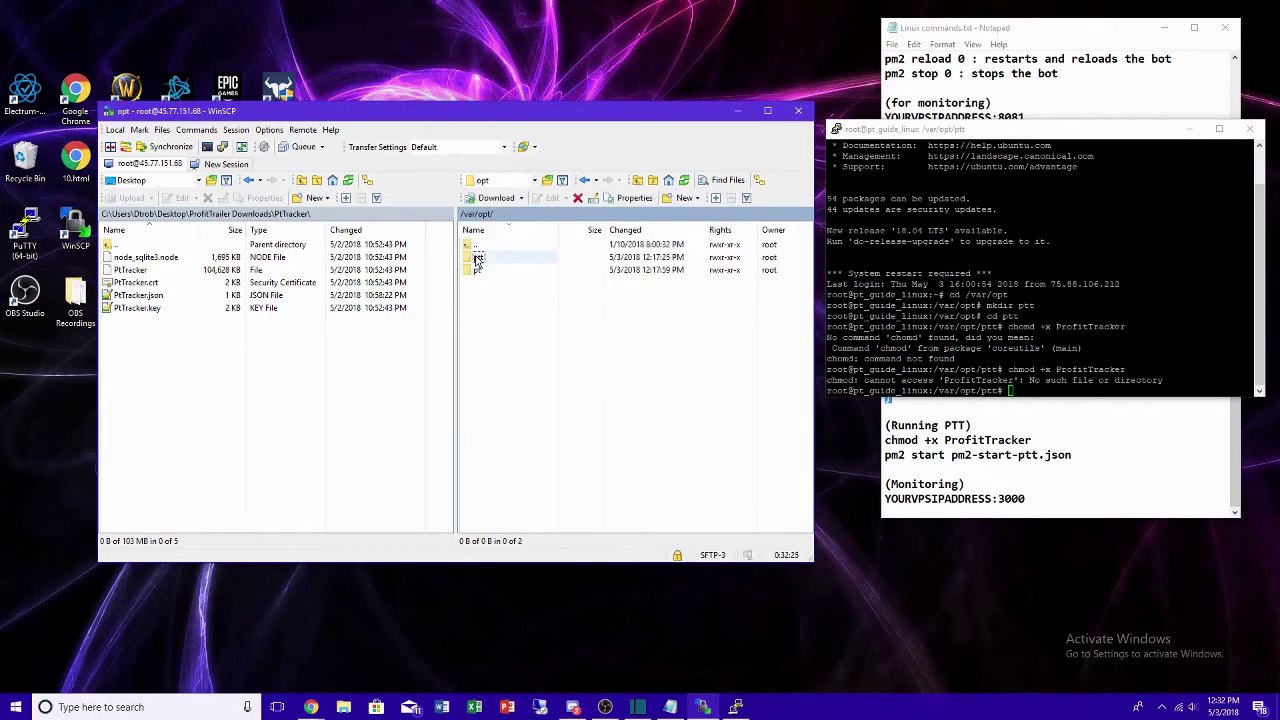
{"action": "double_click", "coordinate": [477, 257]}
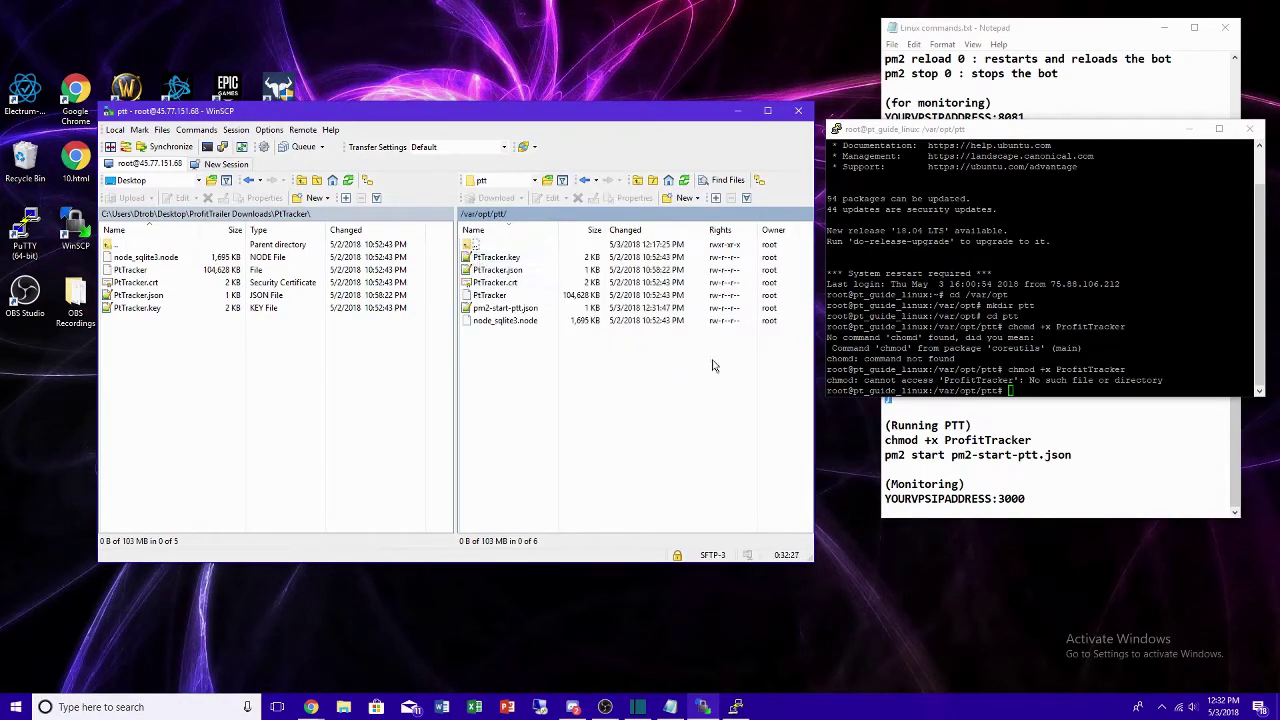
- Switch to PuTTY, make the tracker file executable with chmod +x PtTracker, and dismiss the mail notification
{"action": "left_click", "coordinate": [1020, 388]}
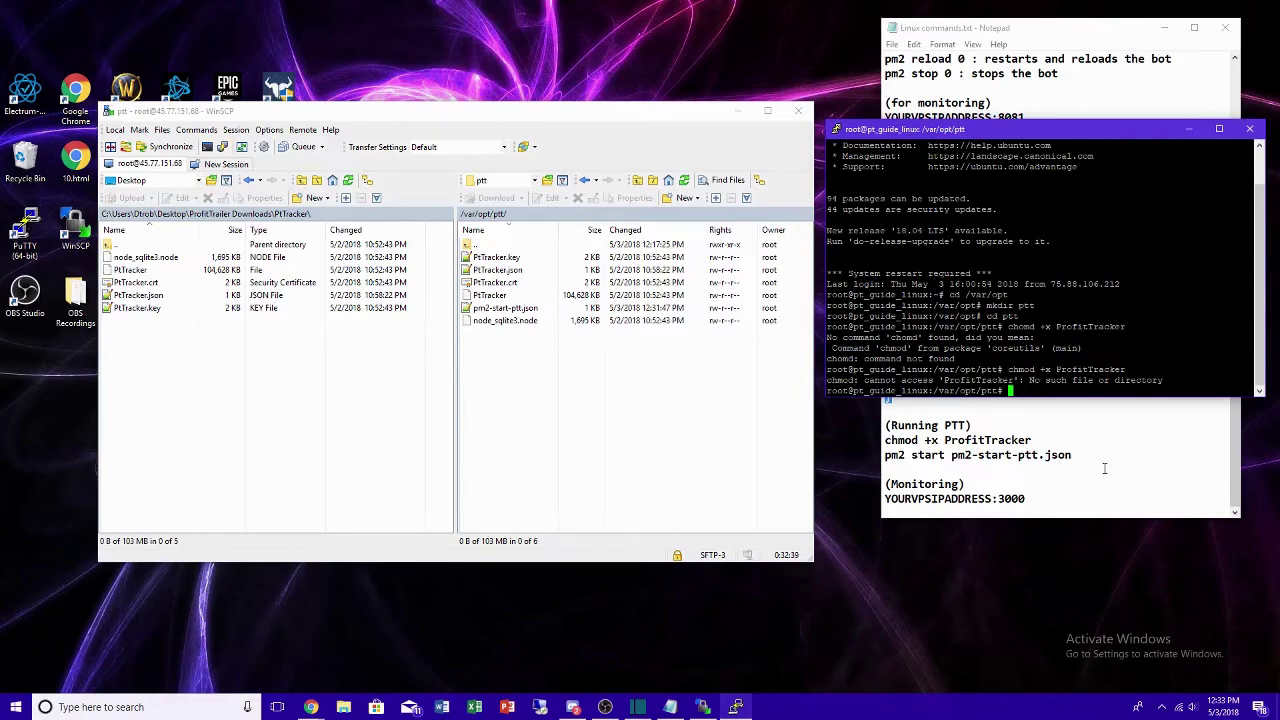
{"action": "type", "text": "chmod +x PtTracker"}
{"action": "key", "text": "Return"}
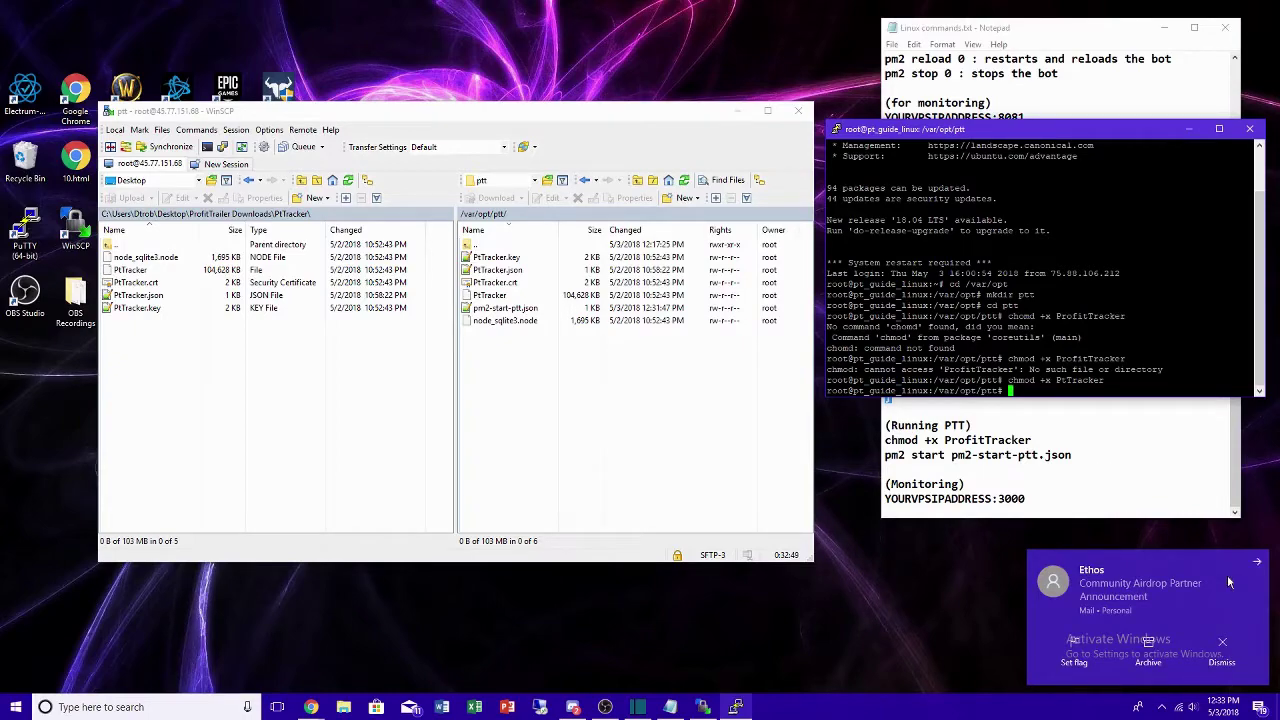
{"action": "left_click", "coordinate": [1254, 563]}
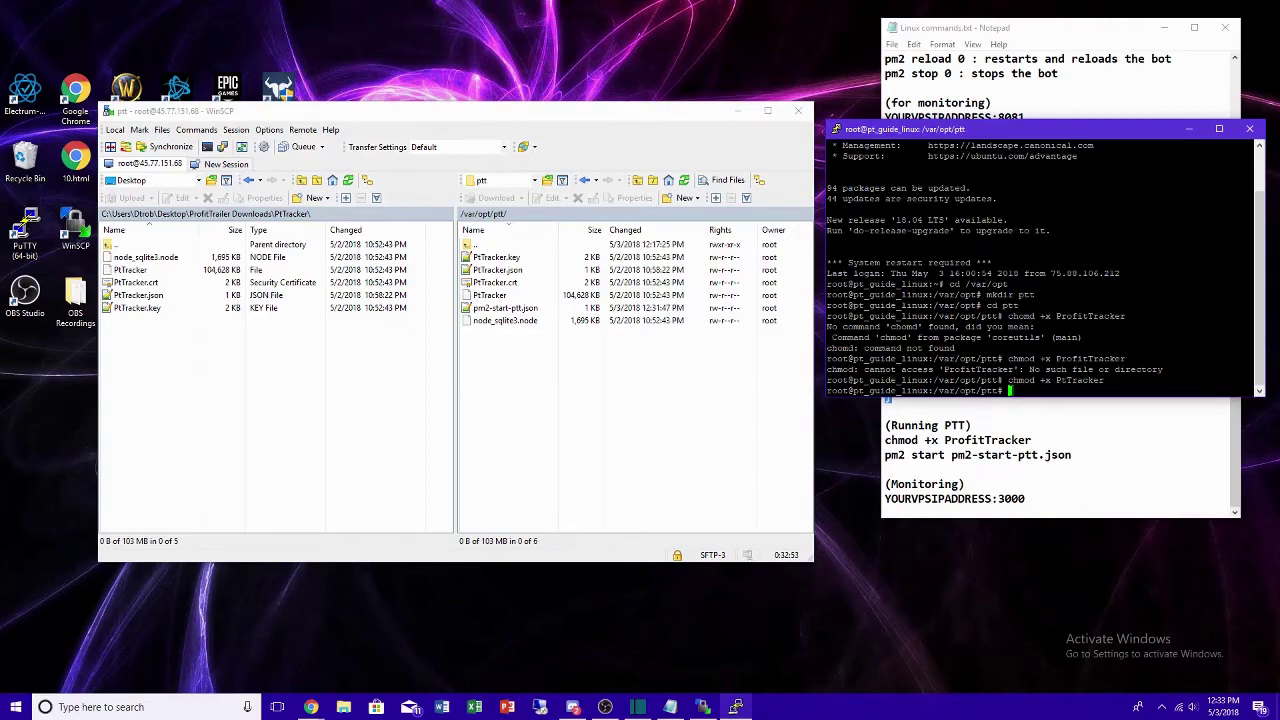
- Launch the tracker with the command pm2 start pm2-start-ptt.json, dismissing the mail notification along the way
{"action": "type", "text": "pm2 start pm2-start-"}
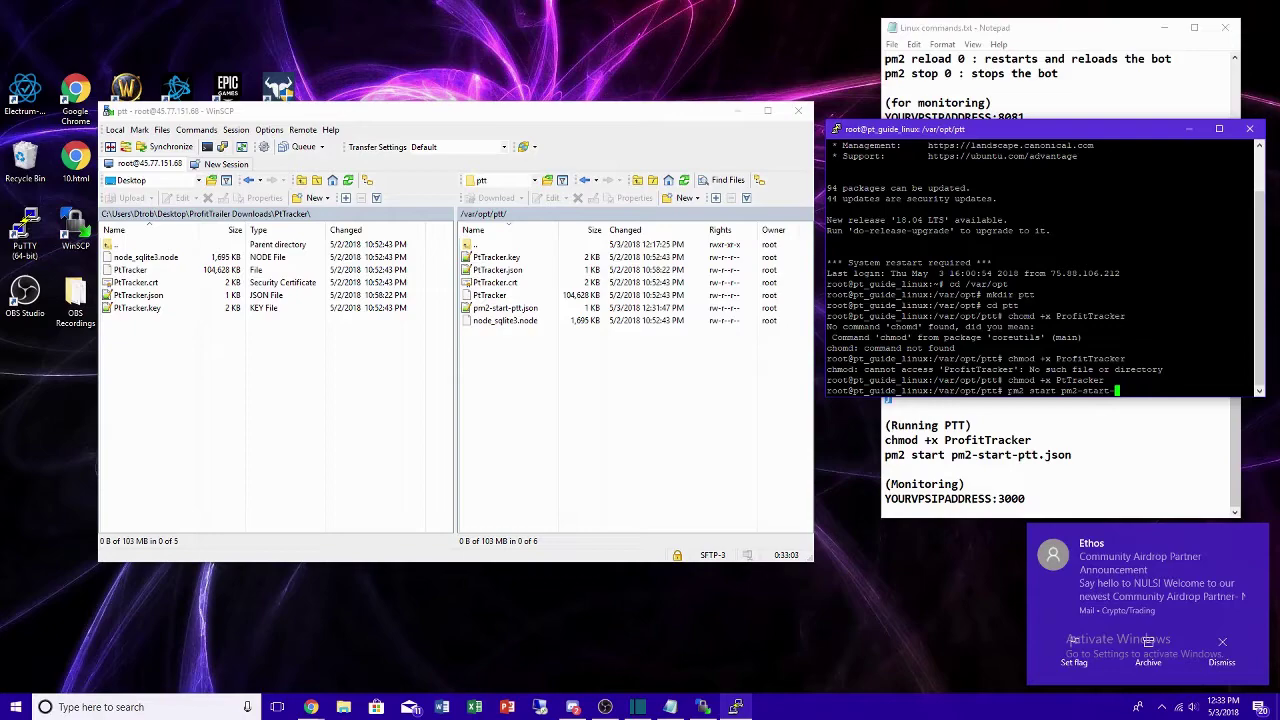
{"action": "type", "text": "ptt"}
{"action": "left_click", "coordinate": [1257, 537]}
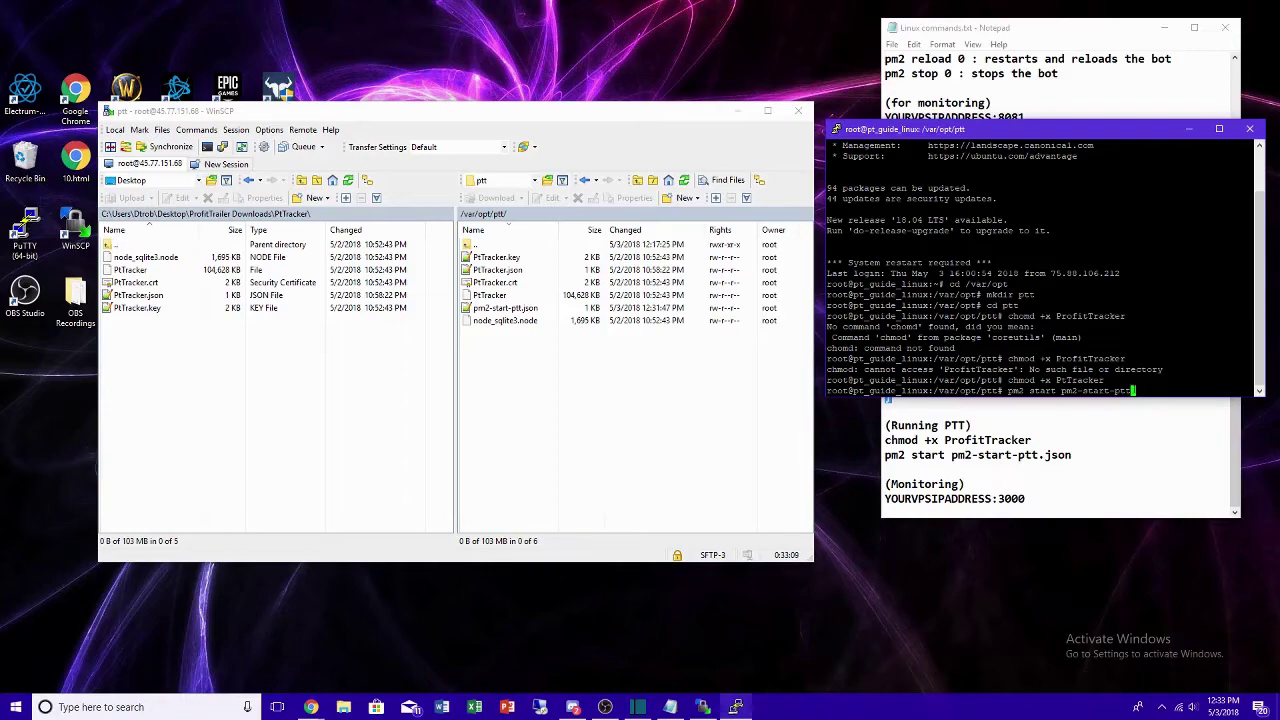
{"action": "type", "text": ".json"}
{"action": "key", "text": "Return"}
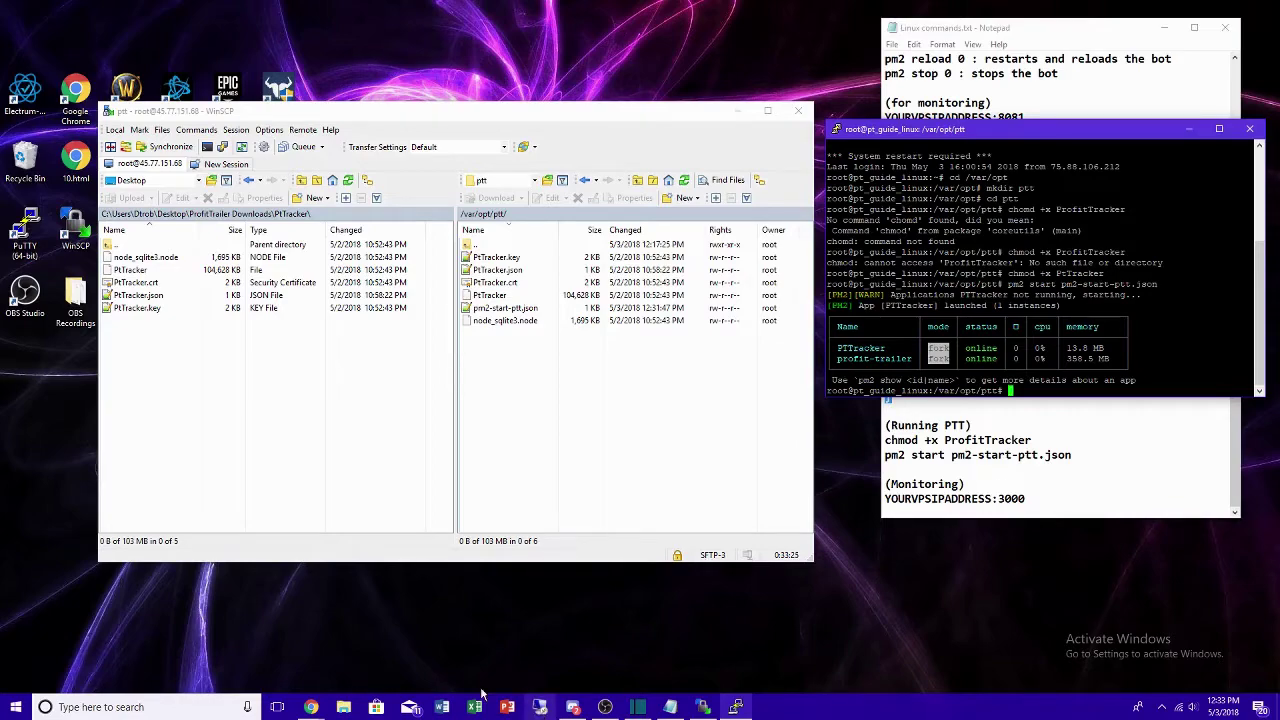
- Switch to Chrome and open the PtTracker web page at 45.77.151.68:3000 in a new tab
{"action": "left_click", "coordinate": [311, 707]}
{"action": "left_click", "coordinate": [352, 681]}
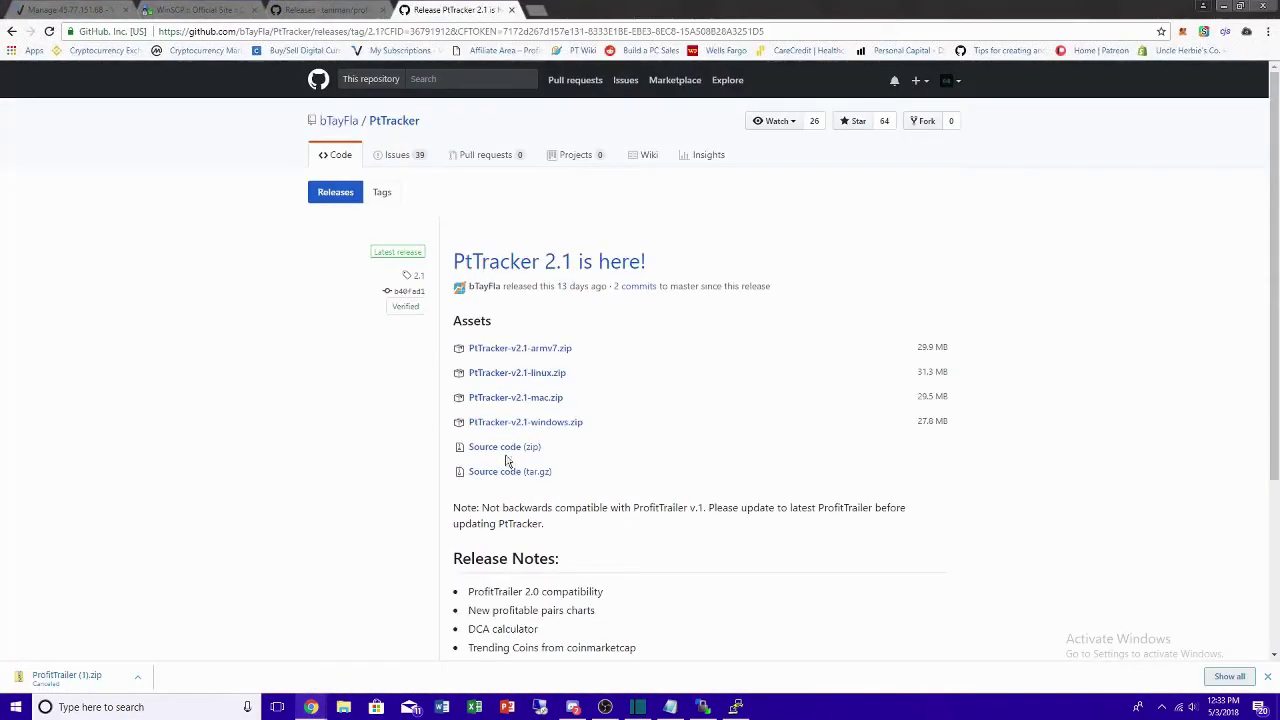
{"action": "left_click", "coordinate": [536, 11]}
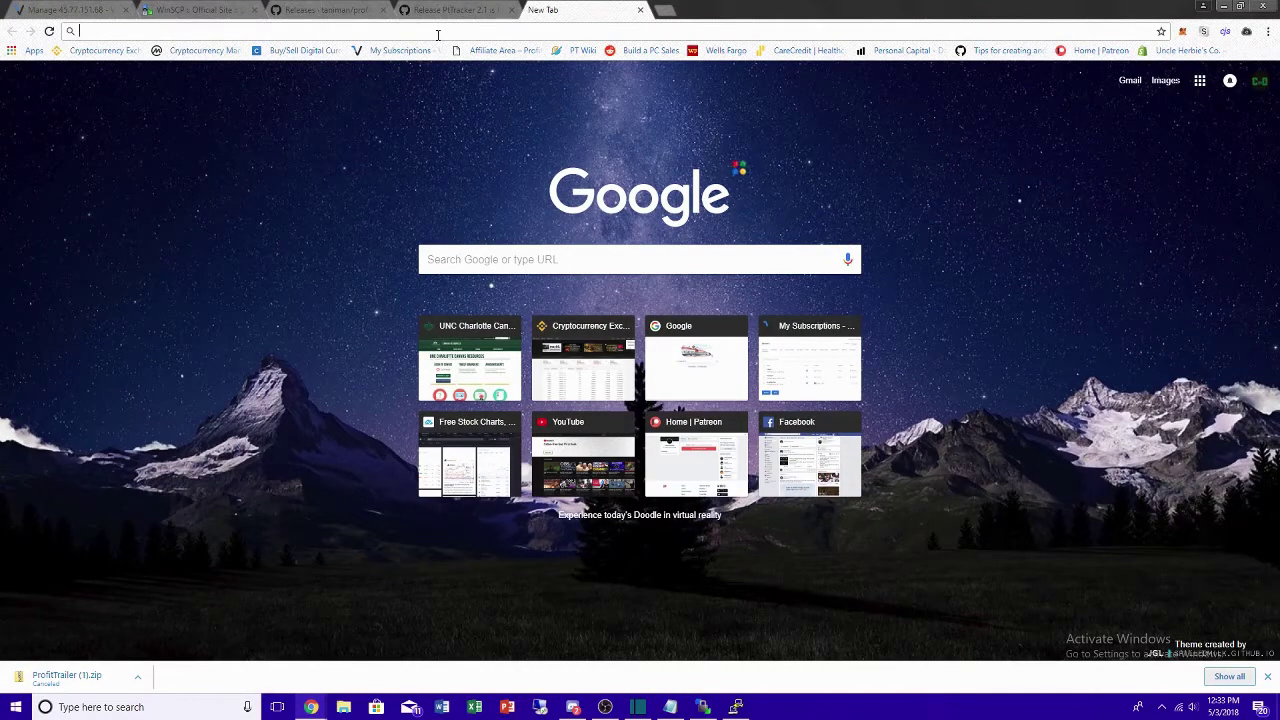
{"action": "type", "text": "45"}
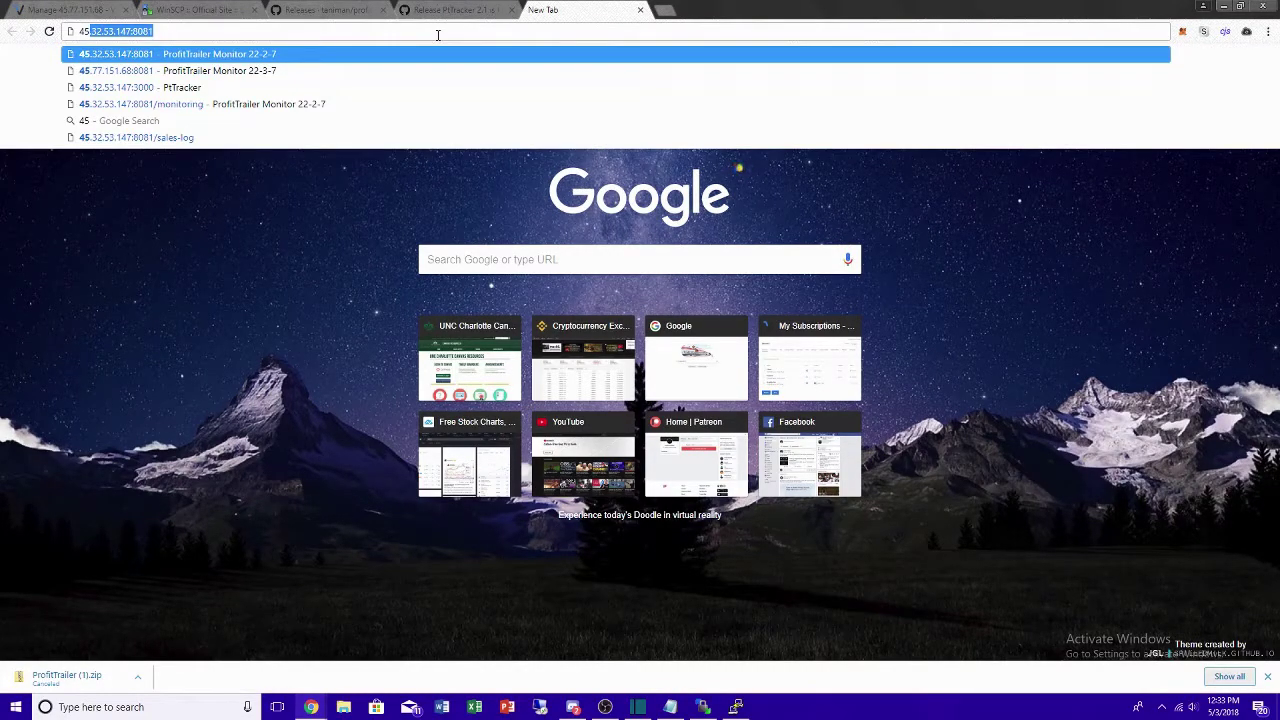
{"action": "type", "text": ".77"}
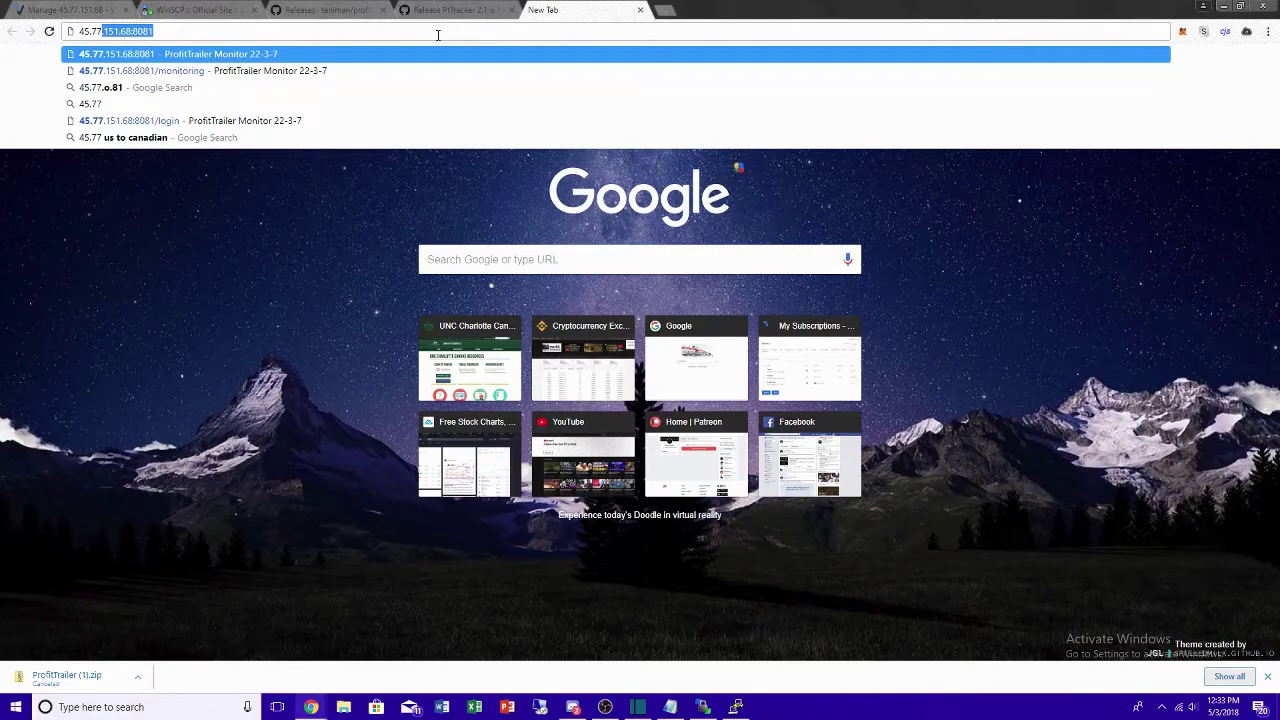
{"action": "key", "text": "Right"}
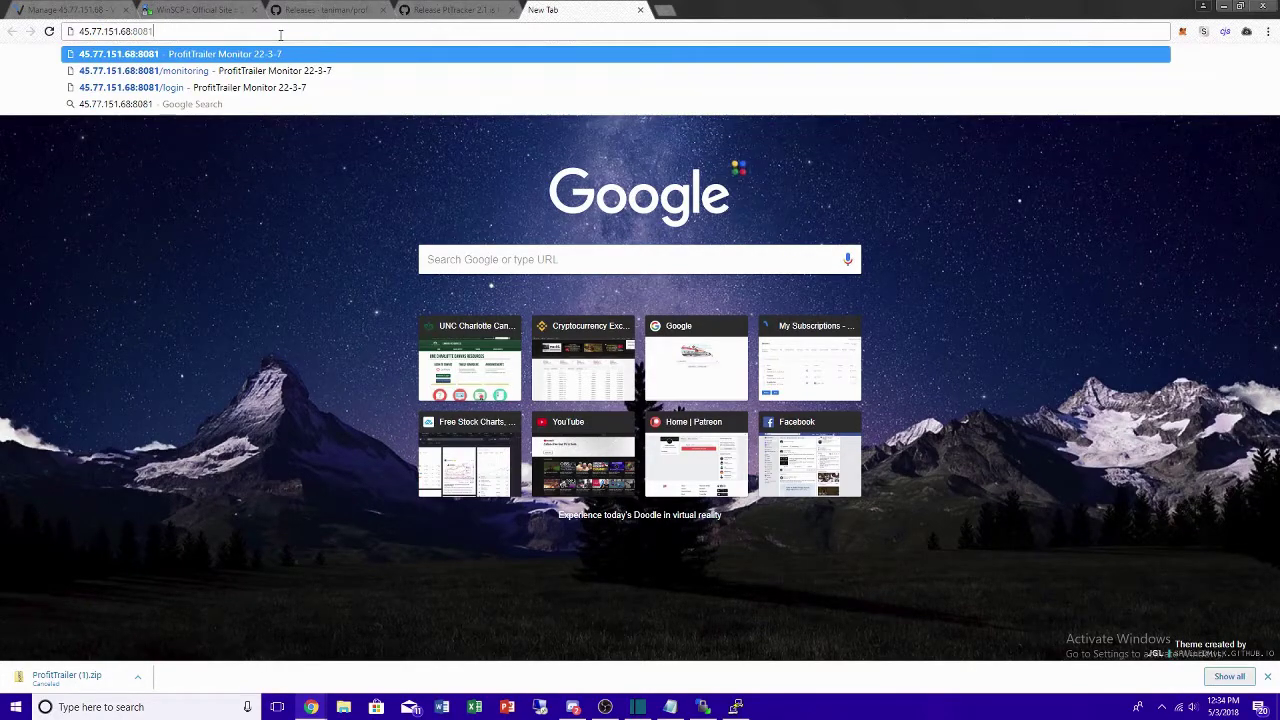
{"action": "key", "text": "BackSpace"}
{"action": "key", "text": "BackSpace"}
{"action": "key", "text": "BackSpace"}
{"action": "key", "text": "BackSpace"}
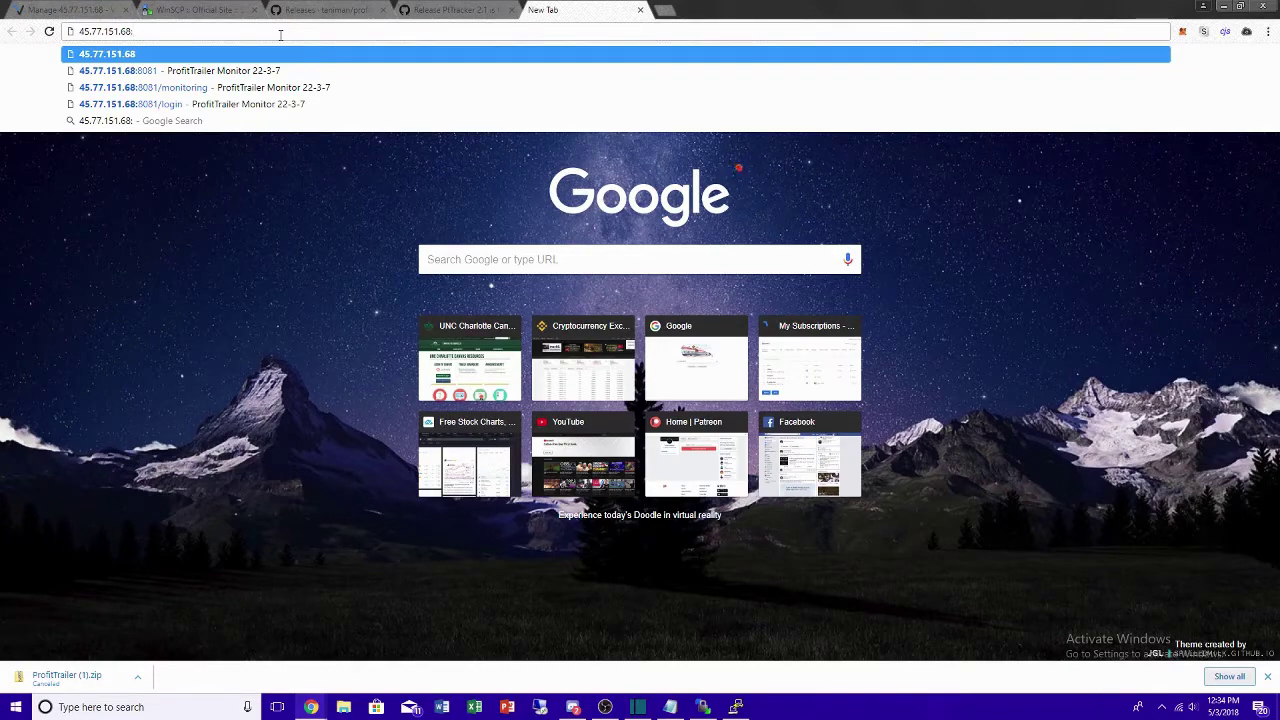
{"action": "type", "text": "3000"}
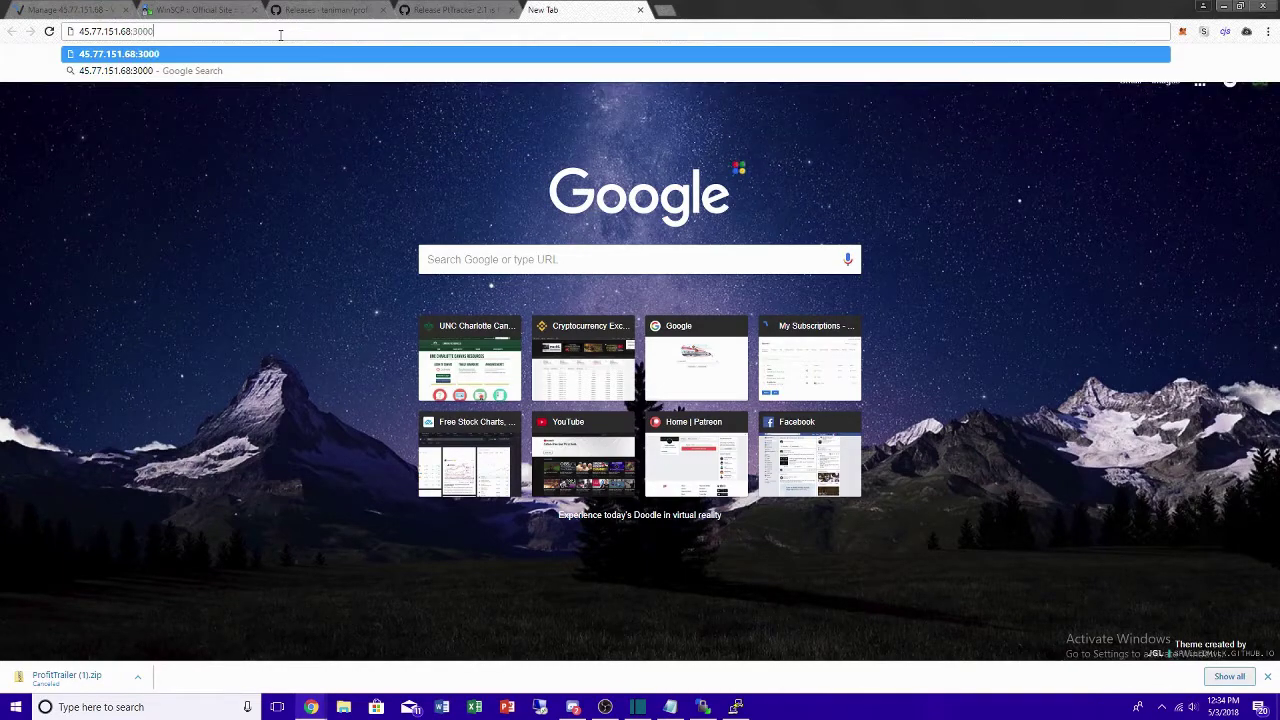
{"action": "key", "text": "Return"}
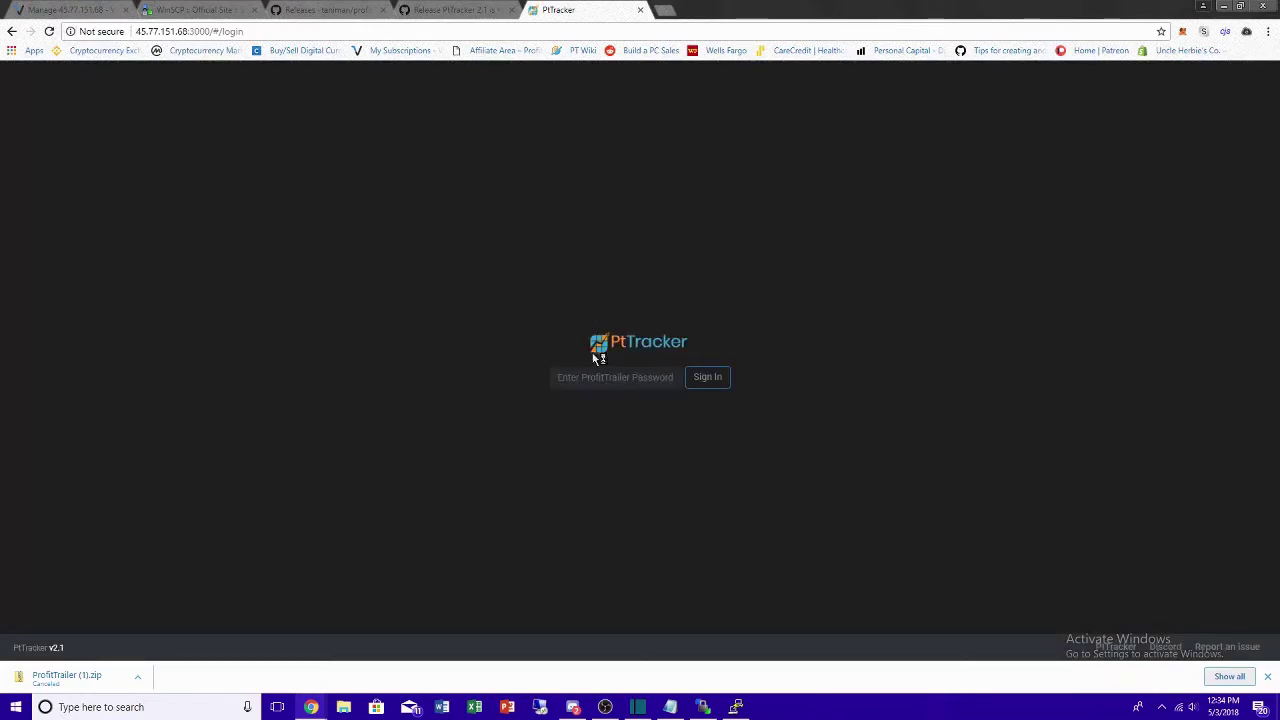
- Sign in to PtTracker with the ProfitTrailer password and decline to have Chrome save the password for this site
{"action": "left_click", "coordinate": [602, 377]}
{"action": "type", "text": "••••••••"}
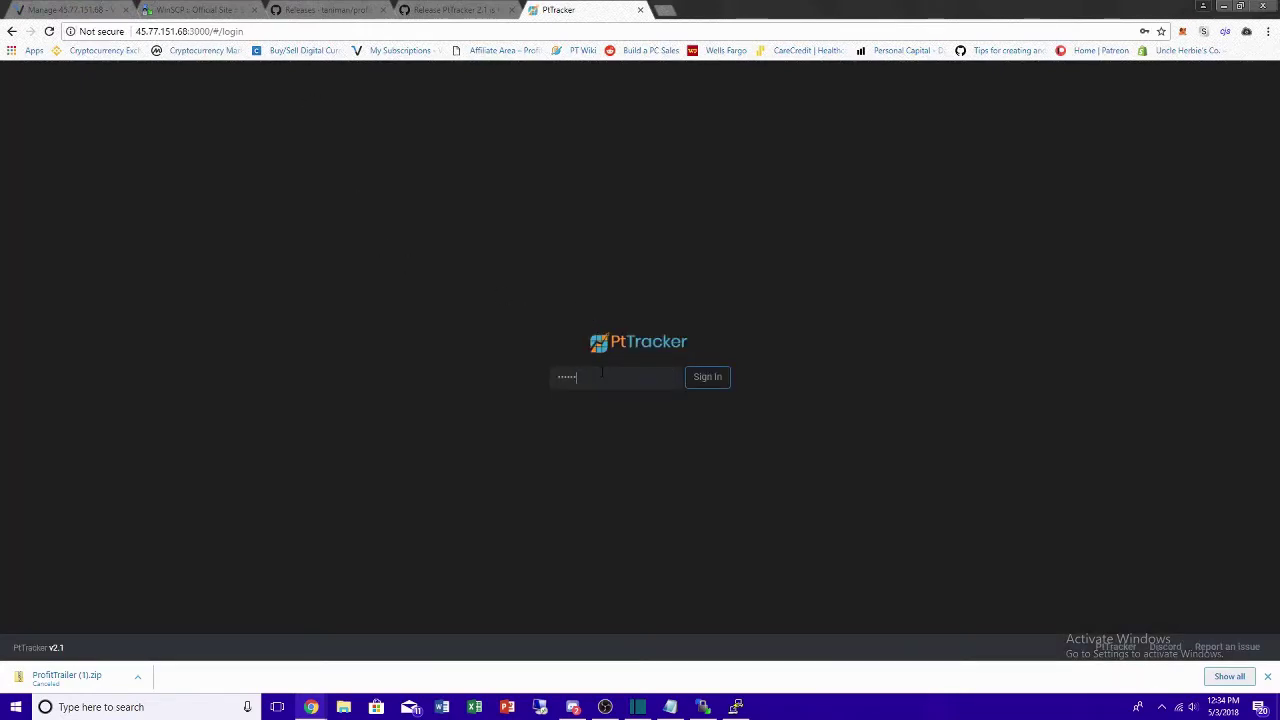
{"action": "type", "text": "•••••"}
{"action": "key", "text": "Return"}
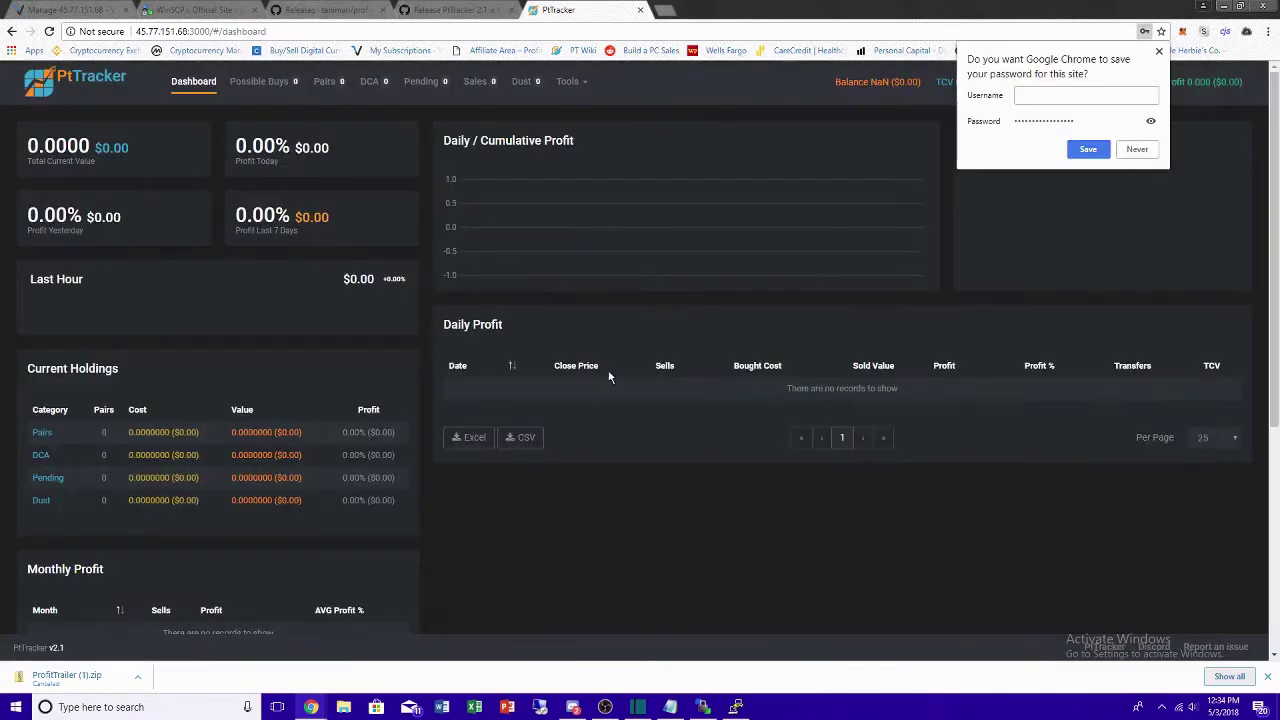
{"action": "left_click", "coordinate": [1136, 150]}
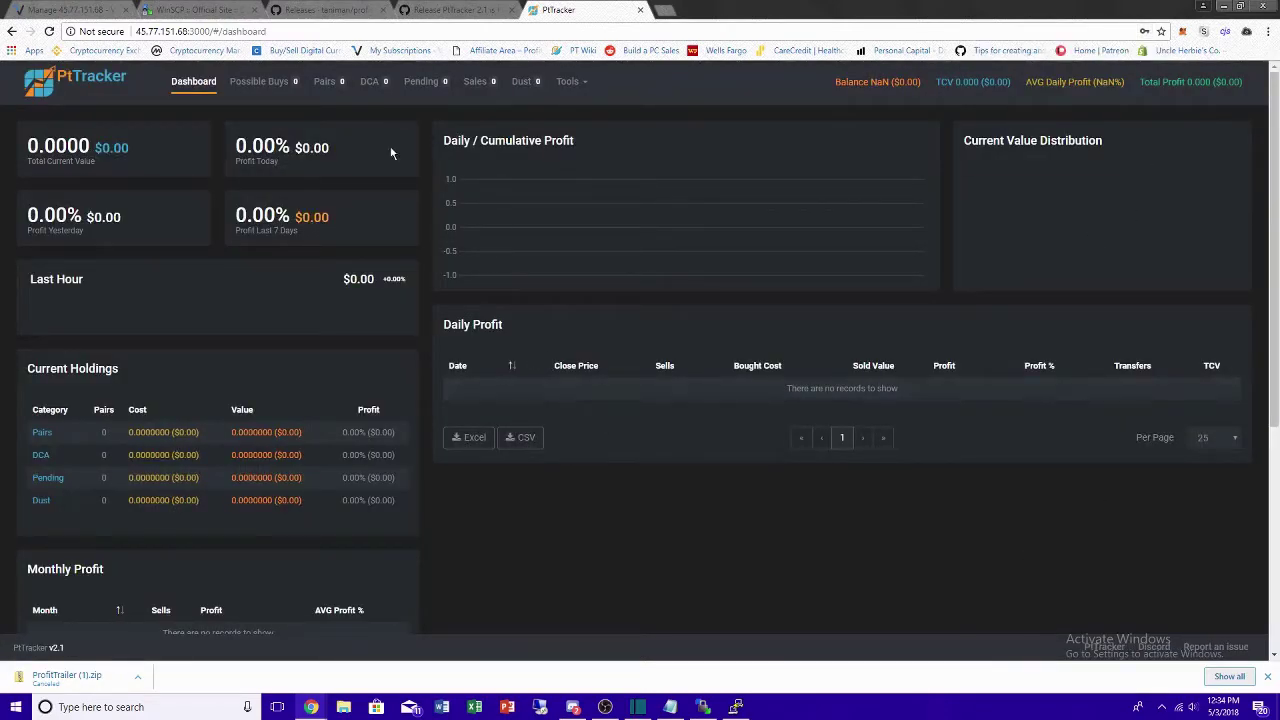
- Look over the PtTracker dashboard down to the Profitable Pairs chart, and close the PtTracker page
{"action": "scroll", "coordinate": [389, 345], "scroll_direction": "down", "scroll_amount": 3}
{"action": "scroll", "coordinate": [384, 320], "scroll_direction": "down", "scroll_amount": 1}
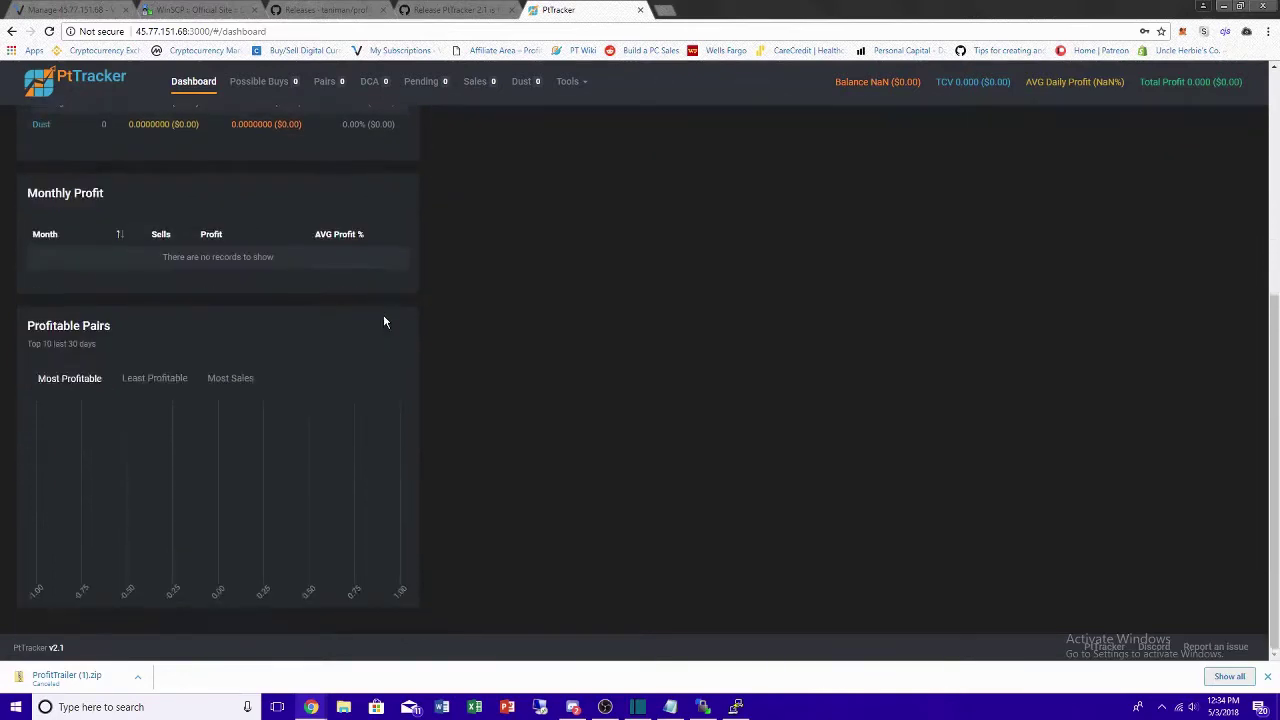
{"action": "scroll", "coordinate": [384, 320], "scroll_direction": "up", "scroll_amount": 5}
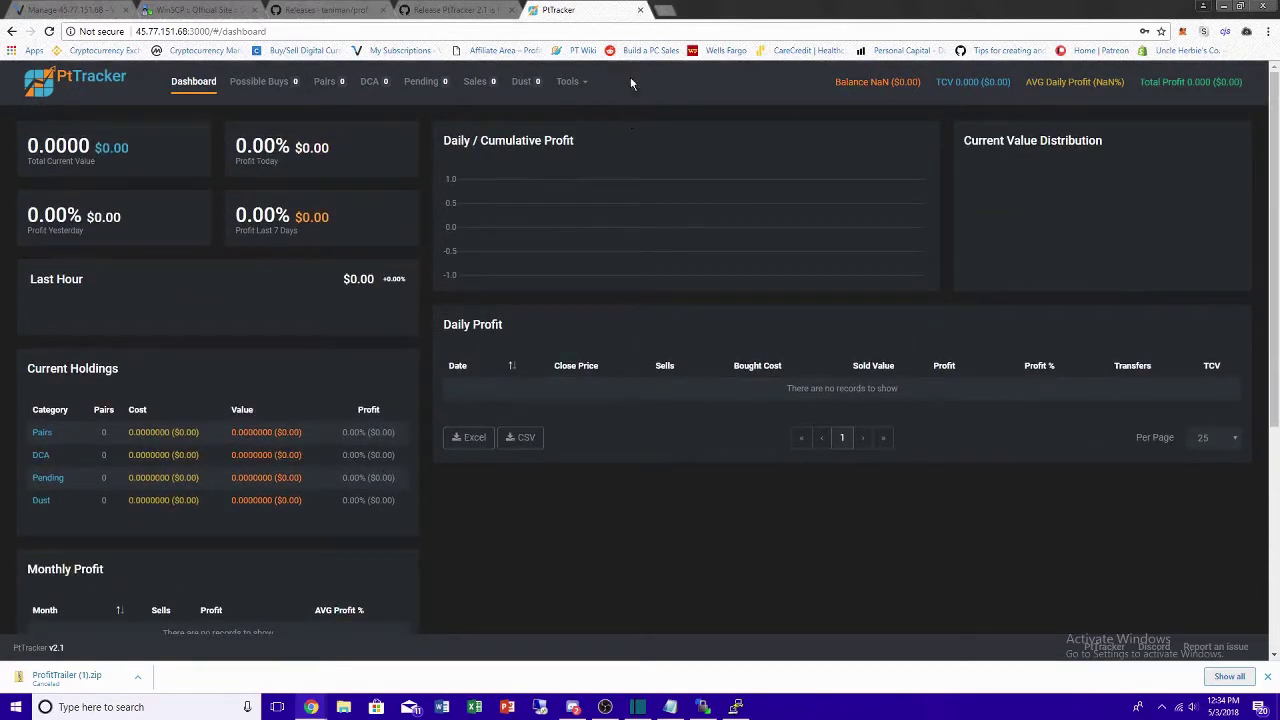
{"action": "left_click", "coordinate": [637, 11]}
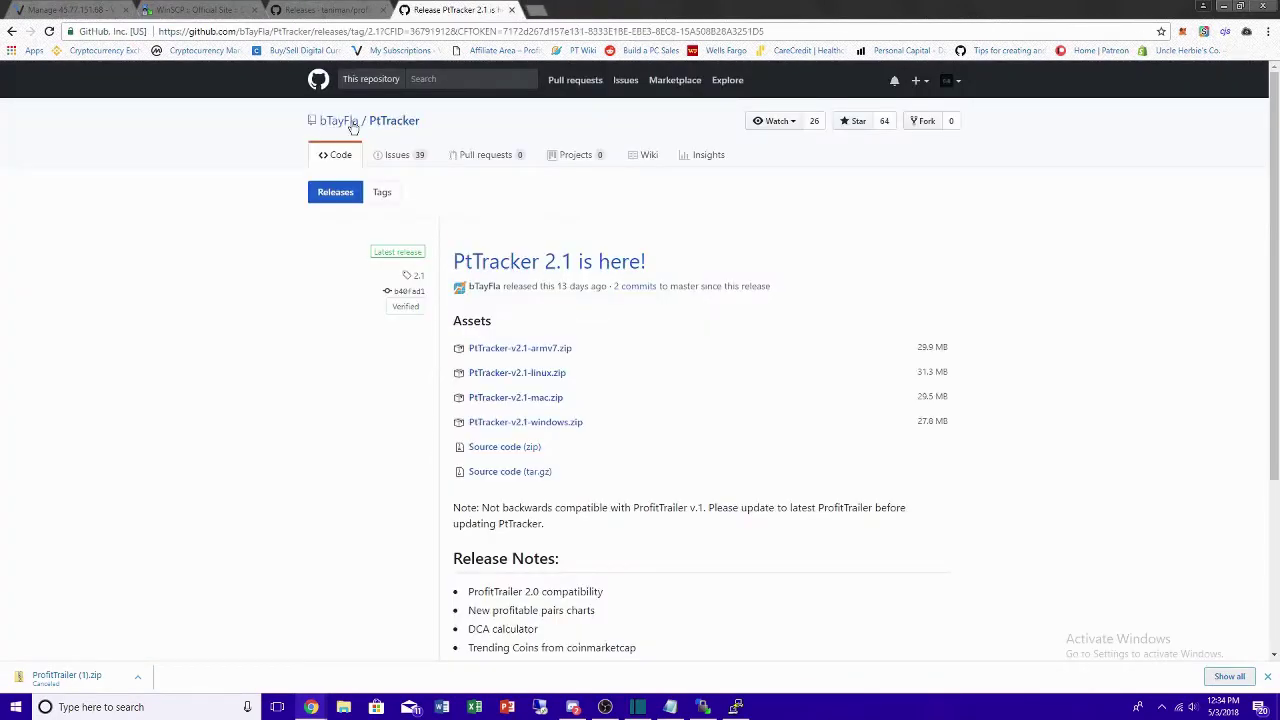